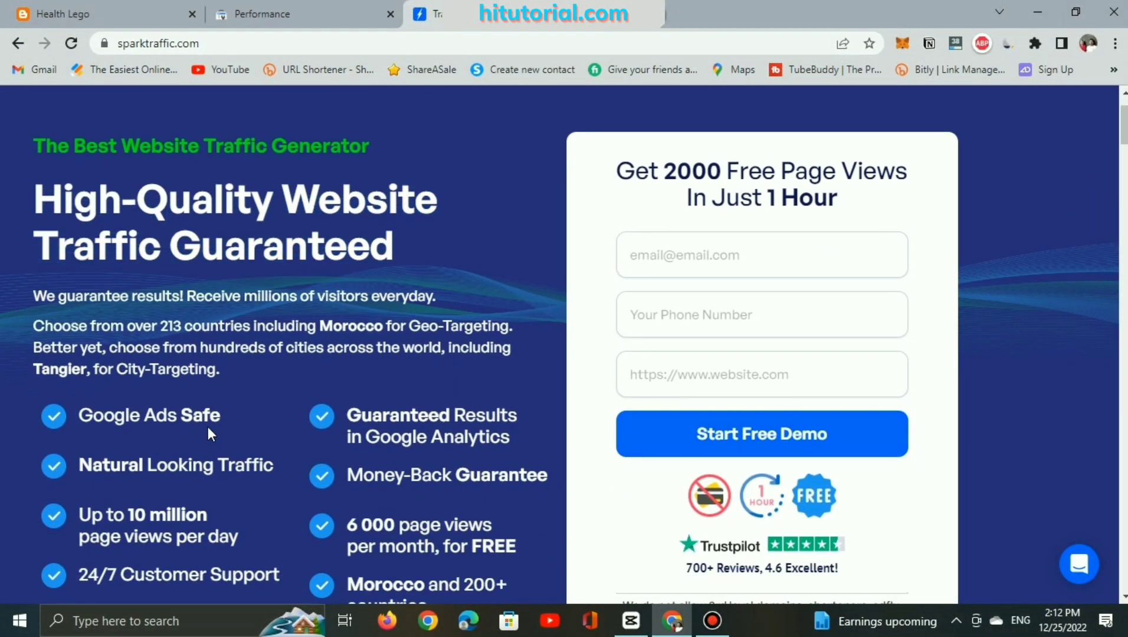
Review the site's traffic figures in the Similarweb extension popup, then close it.
{"action": "scroll", "coordinate": [208, 427], "scroll_direction": "down", "scroll_amount": 1}
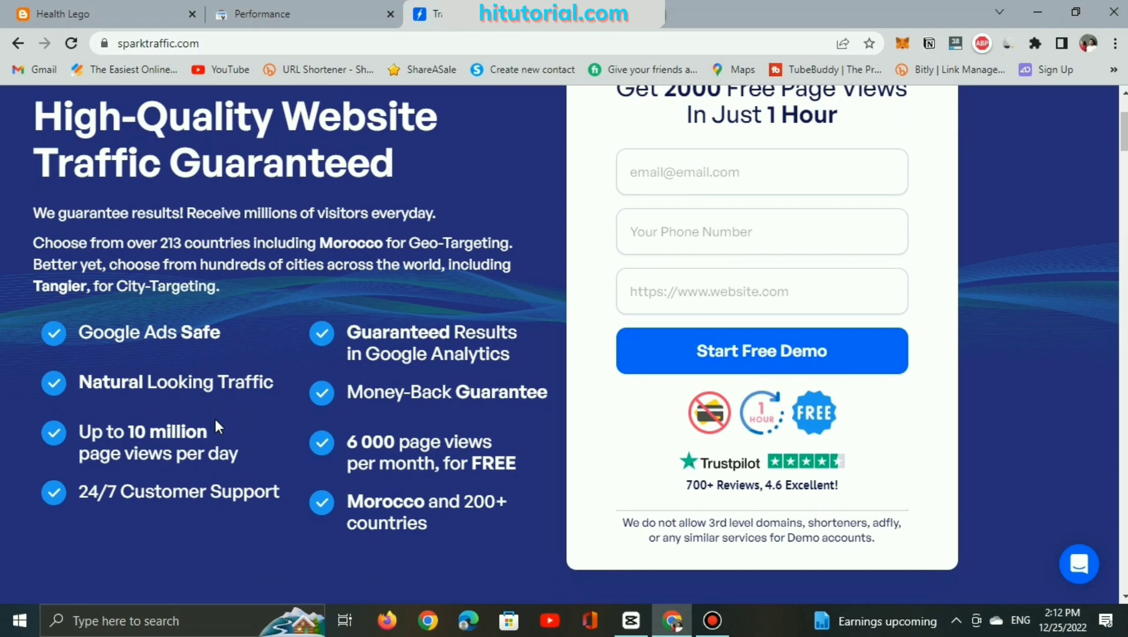
{"action": "scroll", "coordinate": [88, 329], "scroll_direction": "down", "scroll_amount": 3}
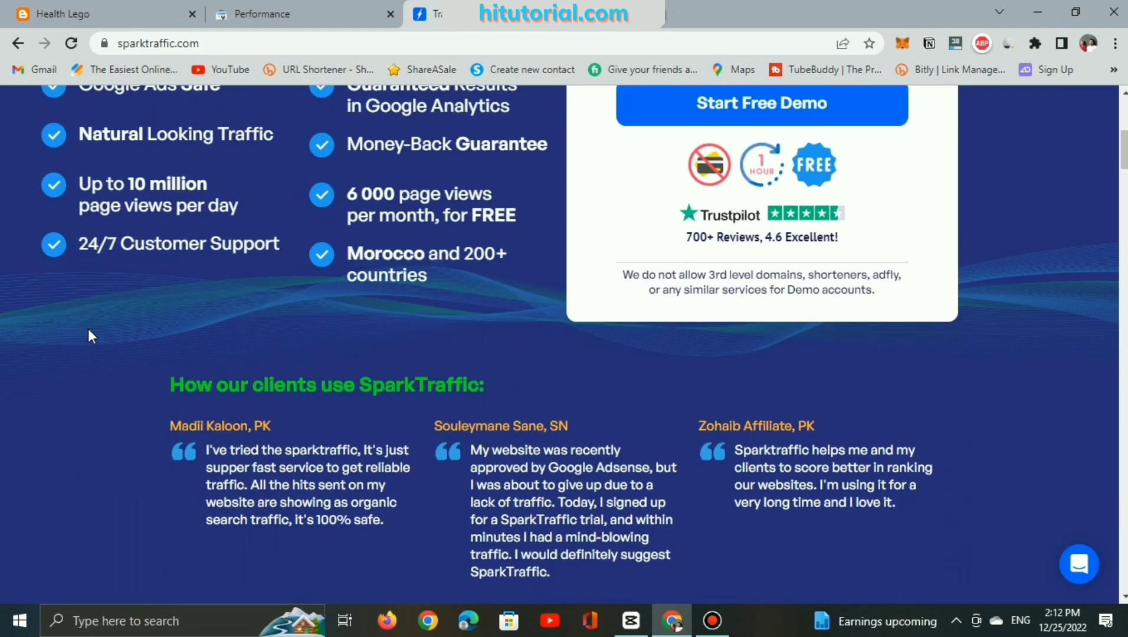
{"action": "scroll", "coordinate": [466, 413], "scroll_direction": "up", "scroll_amount": 5}
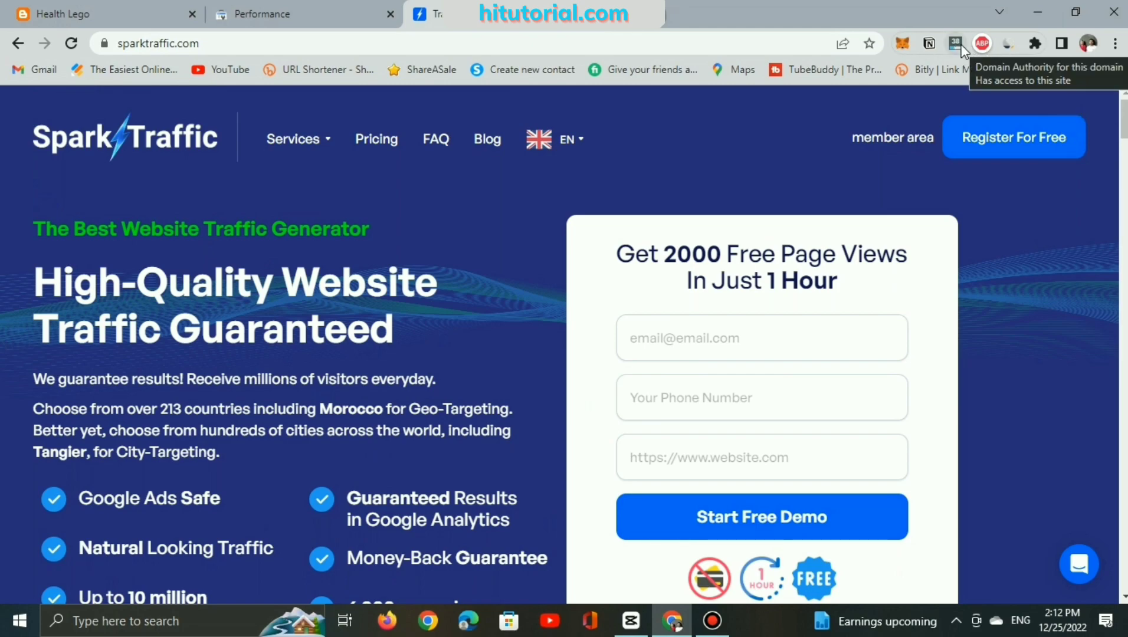
{"action": "left_click", "coordinate": [1014, 45]}
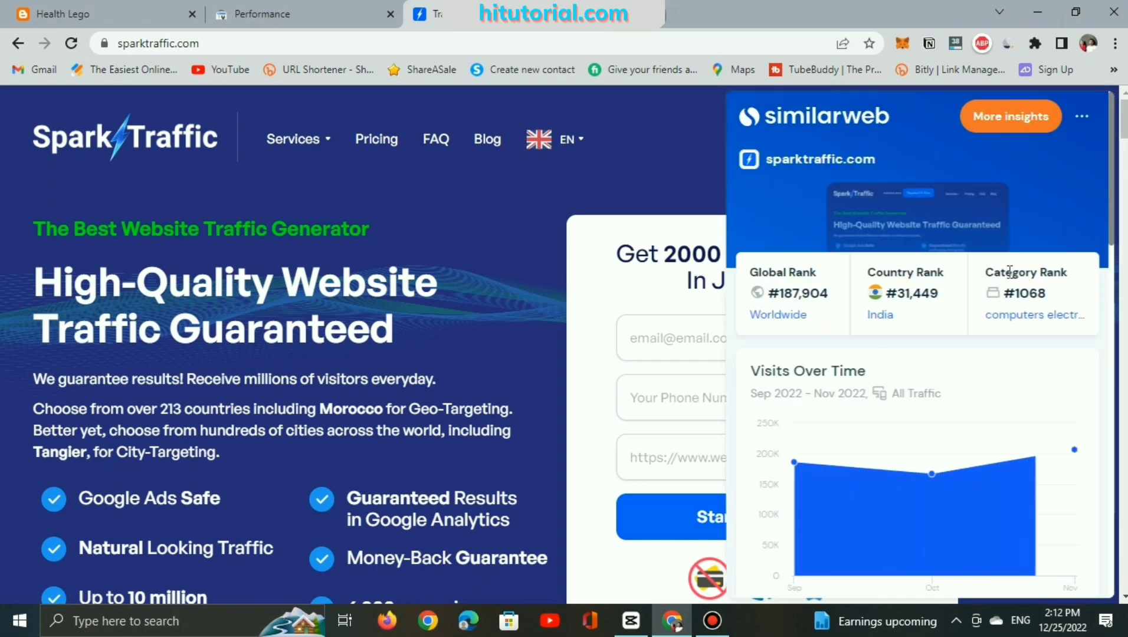
{"action": "scroll", "coordinate": [894, 312], "scroll_direction": "down", "scroll_amount": 4}
{"action": "scroll", "coordinate": [896, 317], "scroll_direction": "down", "scroll_amount": 7}
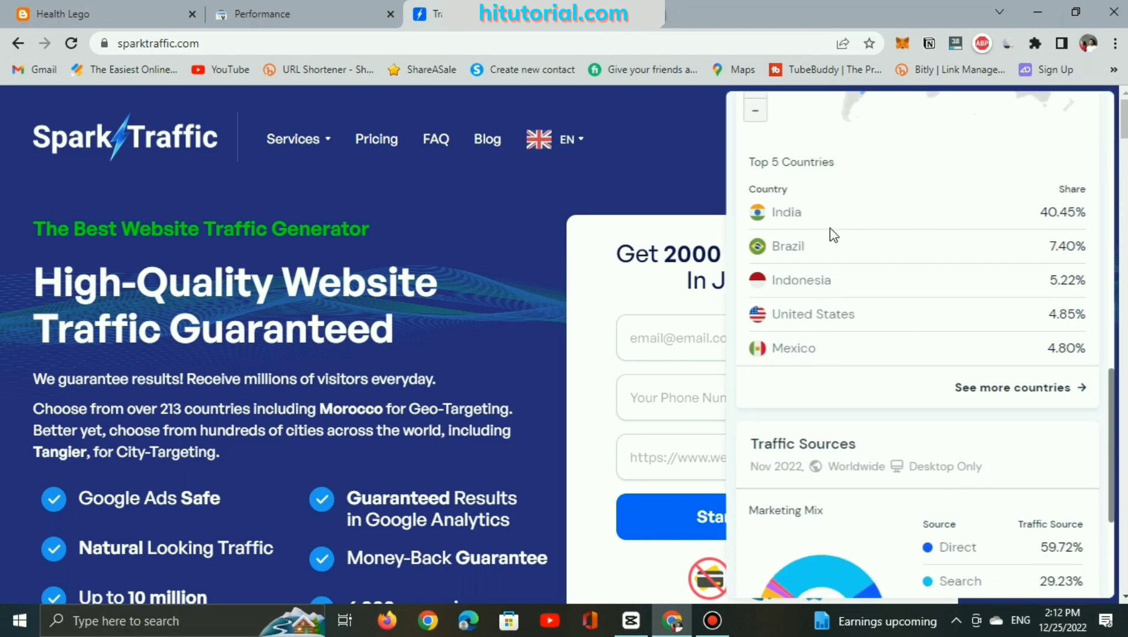
{"action": "scroll", "coordinate": [871, 378], "scroll_direction": "up", "scroll_amount": 5}
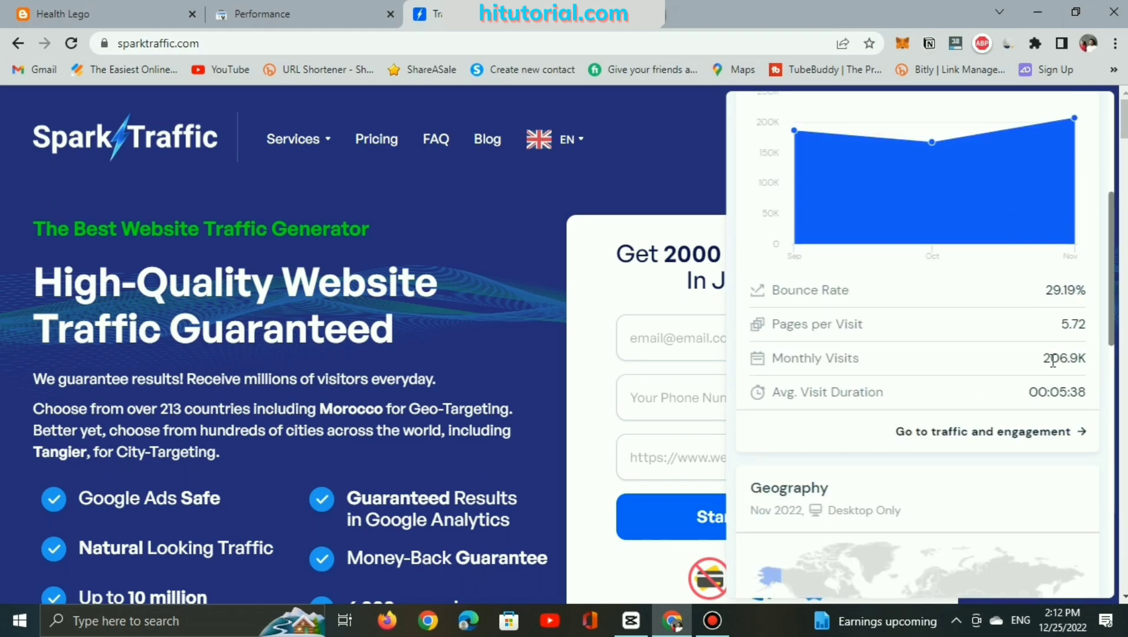
{"action": "scroll", "coordinate": [1026, 372], "scroll_direction": "up", "scroll_amount": 5}
{"action": "left_click", "coordinate": [690, 161]}
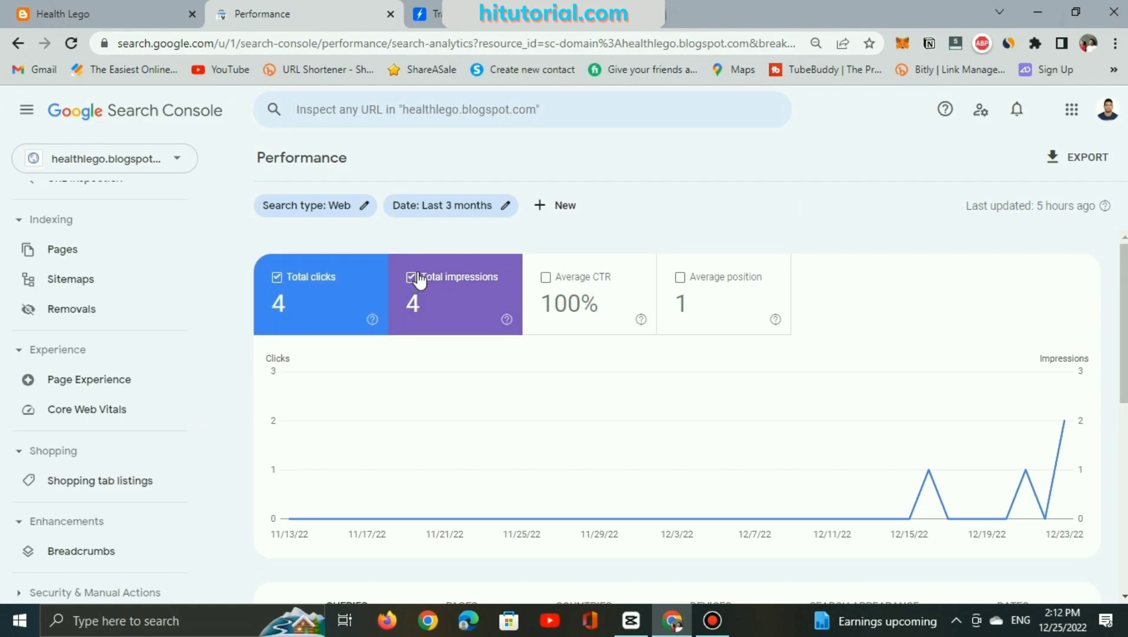
Set the Health Lego Search Console performance report's date range to the last 28 days.
{"action": "left_click", "coordinate": [504, 207]}
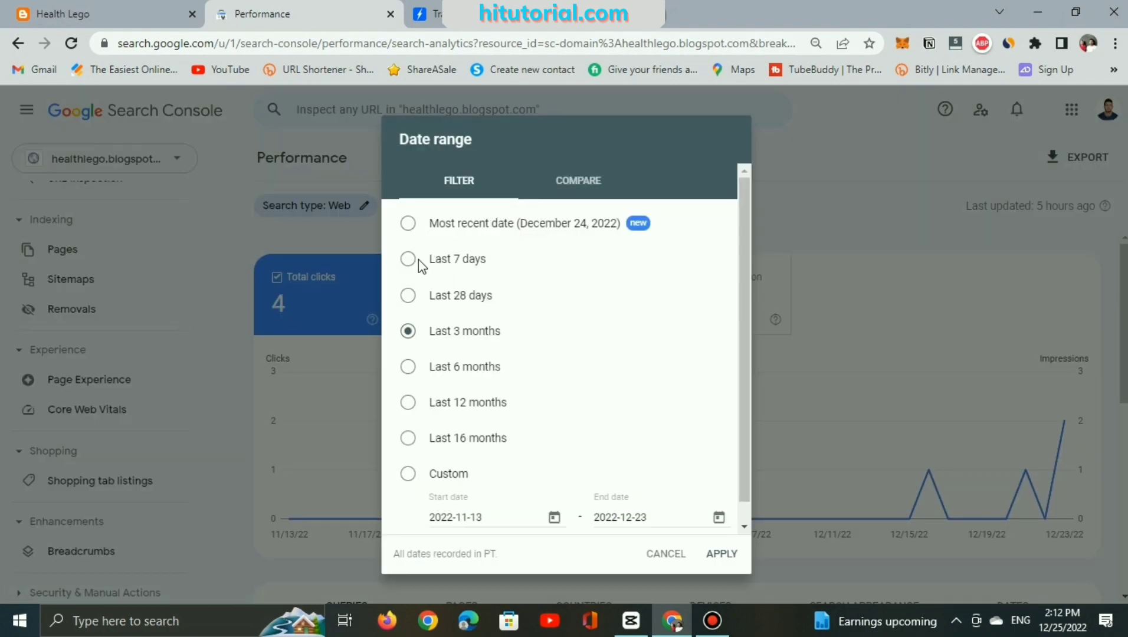
{"action": "left_click", "coordinate": [410, 296]}
{"action": "left_click", "coordinate": [711, 555]}
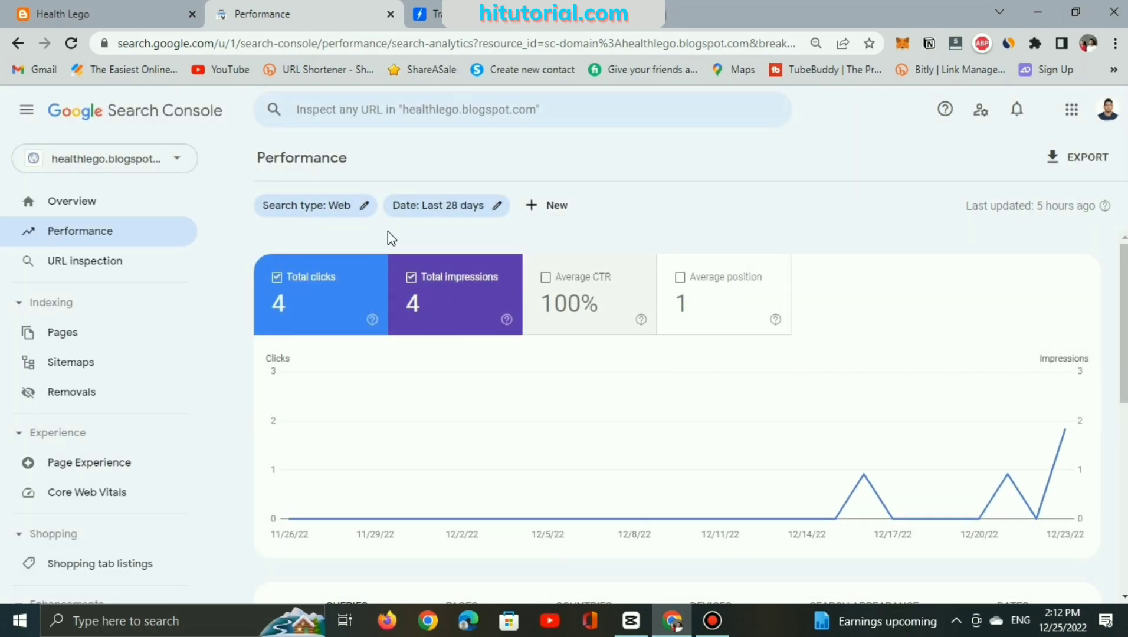
{"action": "scroll", "coordinate": [419, 305], "scroll_direction": "down", "scroll_amount": 1}
{"action": "scroll", "coordinate": [405, 432], "scroll_direction": "down", "scroll_amount": 2}
{"action": "scroll", "coordinate": [516, 438], "scroll_direction": "up", "scroll_amount": 3}
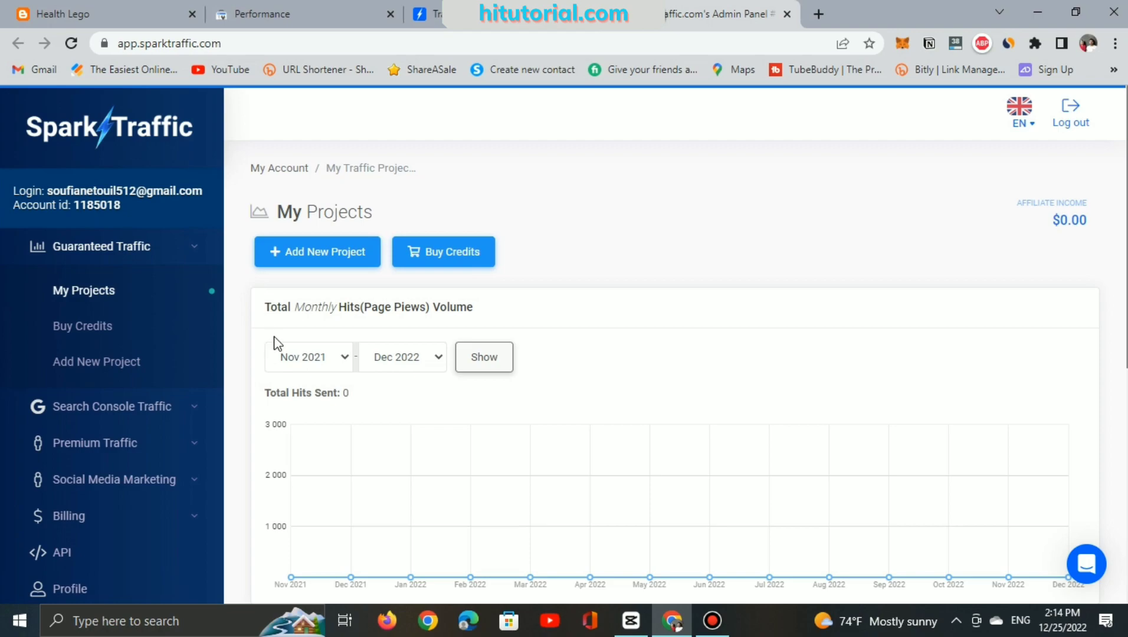
{"action": "left_click", "coordinate": [325, 260]}
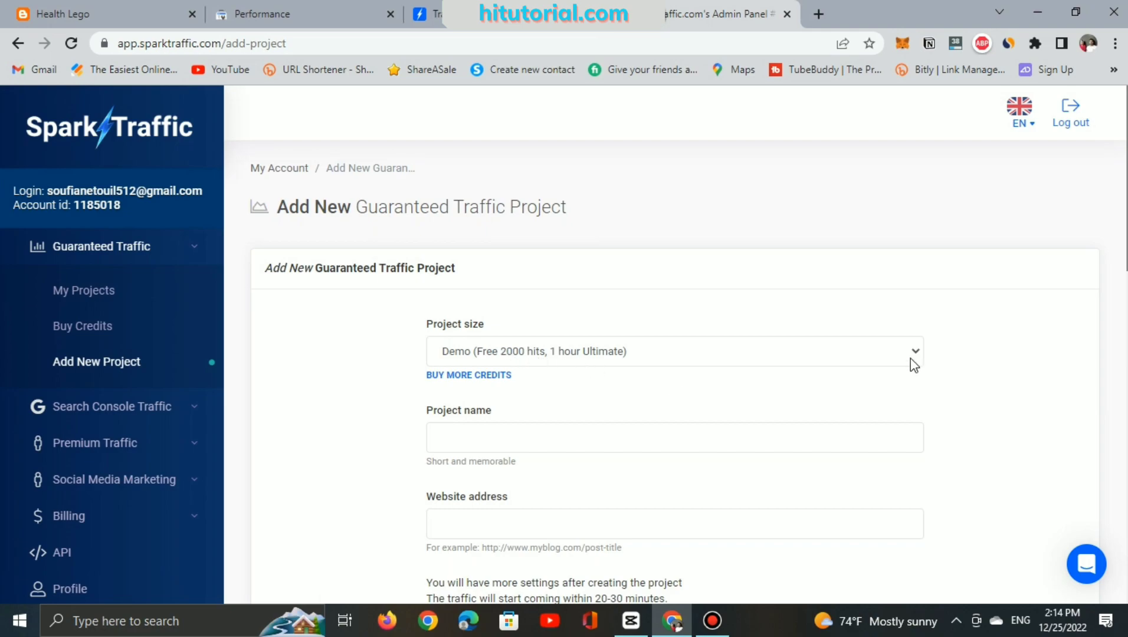
{"action": "left_click", "coordinate": [520, 525]}
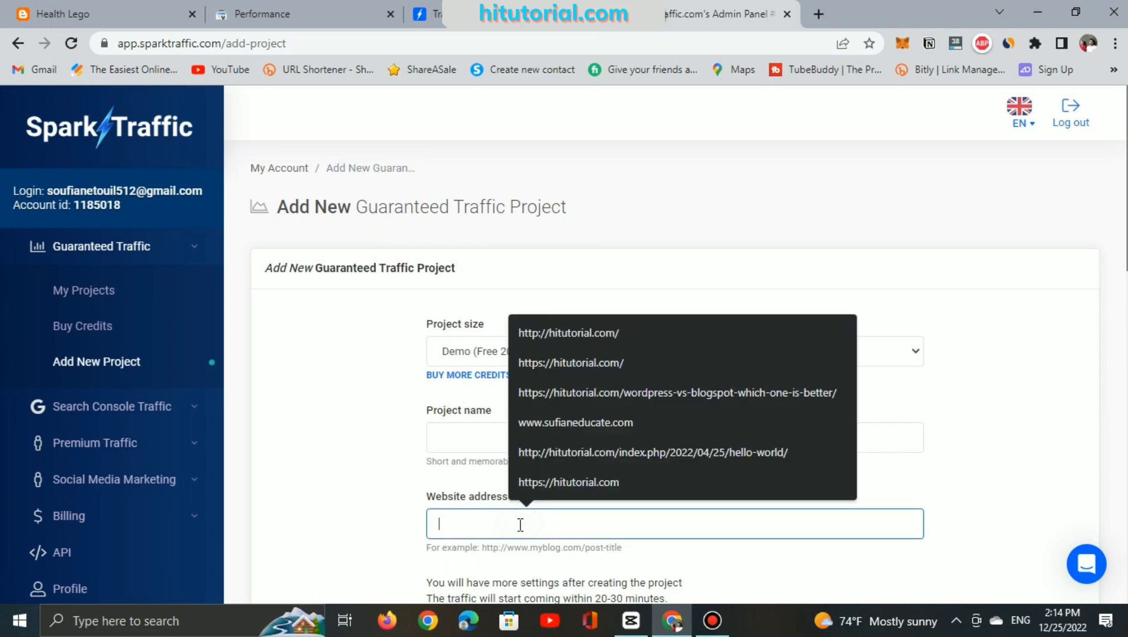
{"action": "left_click", "coordinate": [520, 524]}
{"action": "left_click", "coordinate": [56, 13]}
{"action": "right_click", "coordinate": [147, 43]}
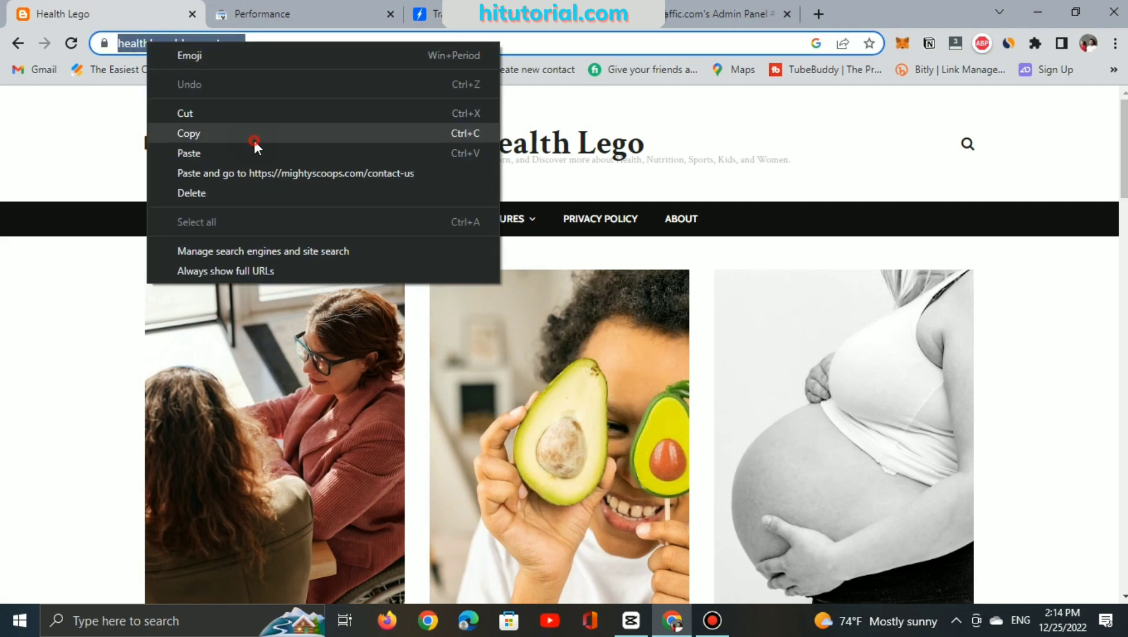
{"action": "left_click", "coordinate": [255, 145]}
{"action": "left_click", "coordinate": [725, 12]}
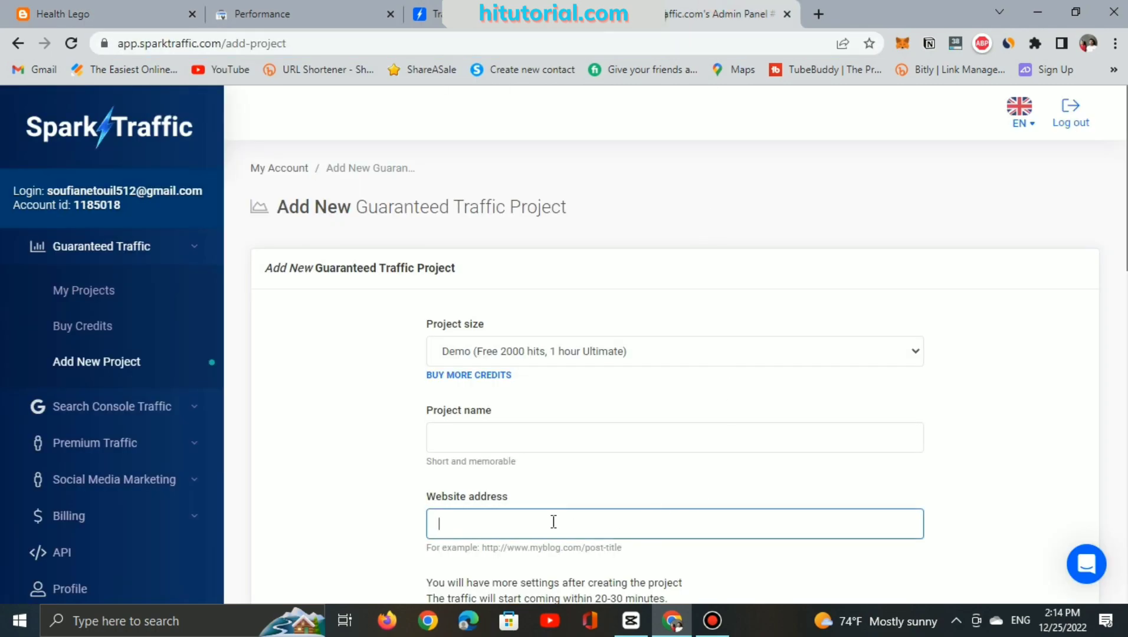
{"action": "right_click", "coordinate": [575, 520]}
{"action": "left_click", "coordinate": [596, 364]}
{"action": "left_click", "coordinate": [597, 361]}
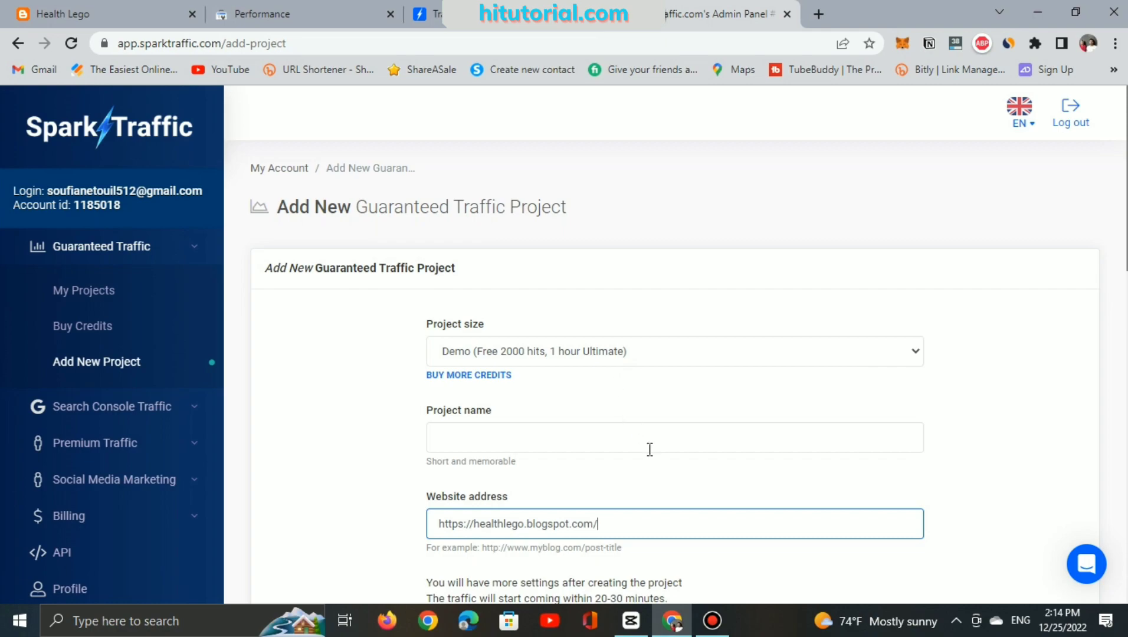
Keep the free 2000-hit Demo size and submit the 'My visitors' project.
{"action": "left_click", "coordinate": [914, 350]}
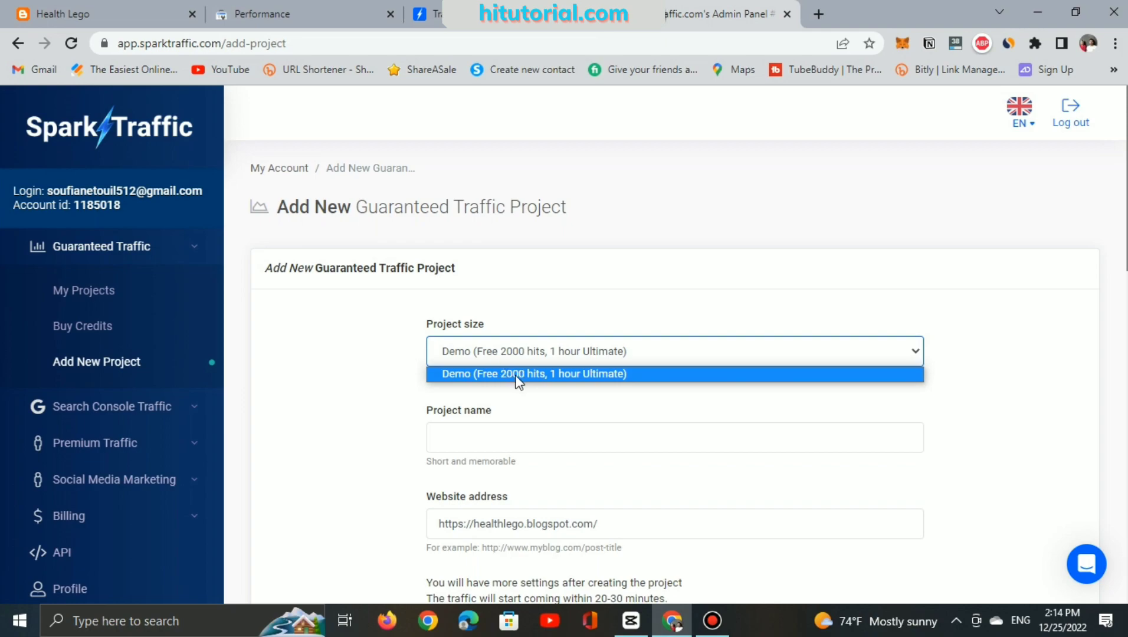
{"action": "left_click", "coordinate": [467, 436]}
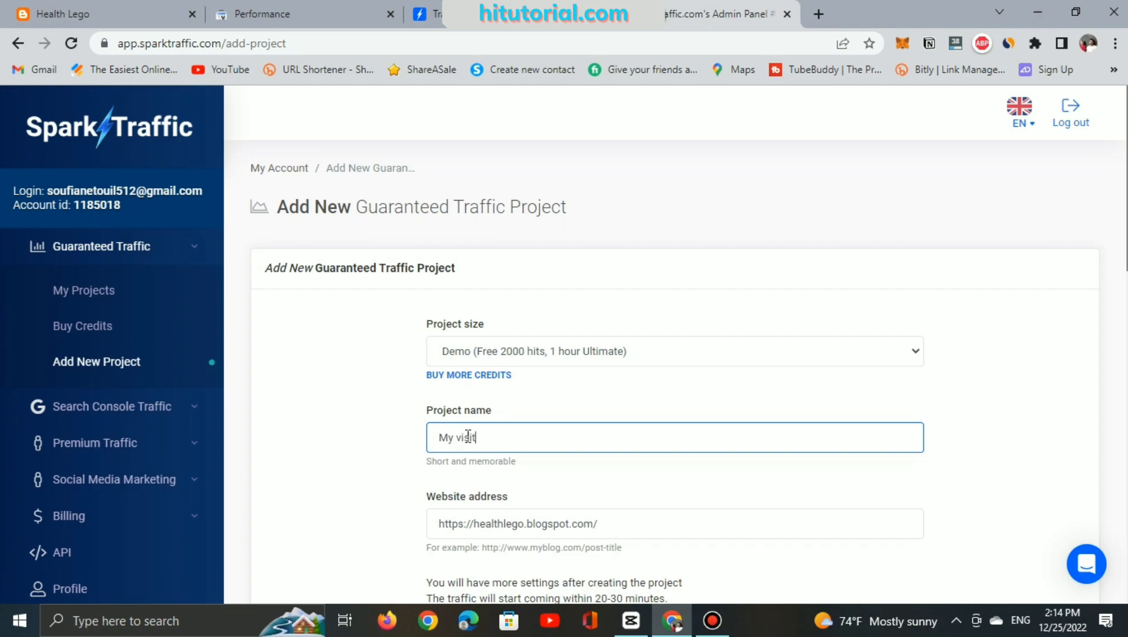
{"action": "scroll", "coordinate": [712, 418], "scroll_direction": "down", "scroll_amount": 4}
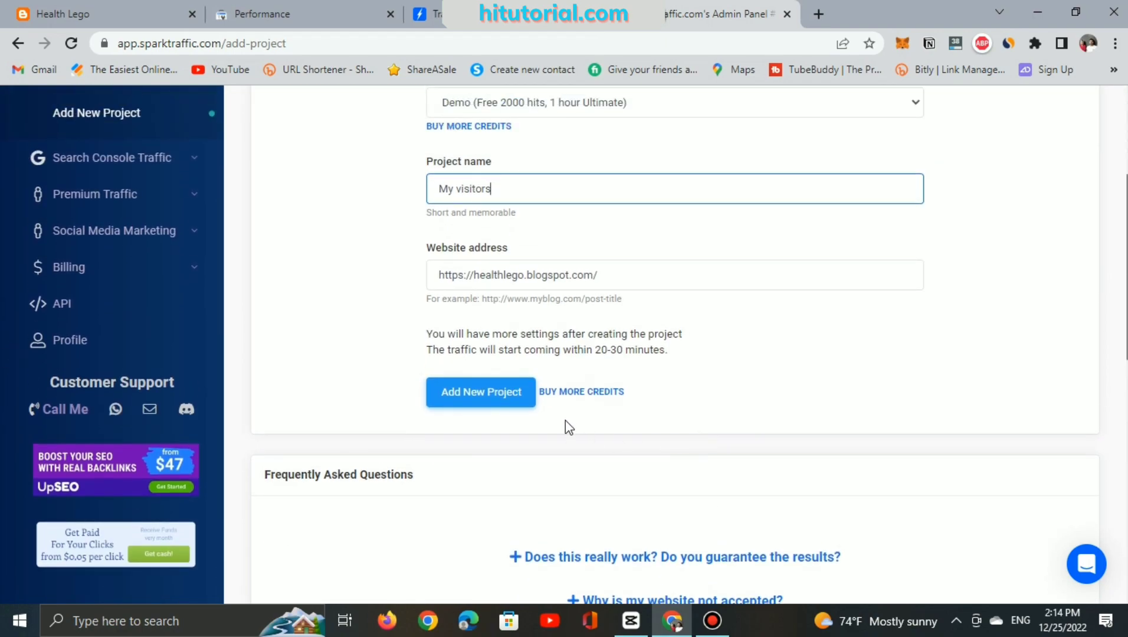
{"action": "scroll", "coordinate": [564, 420], "scroll_direction": "down", "scroll_amount": 11}
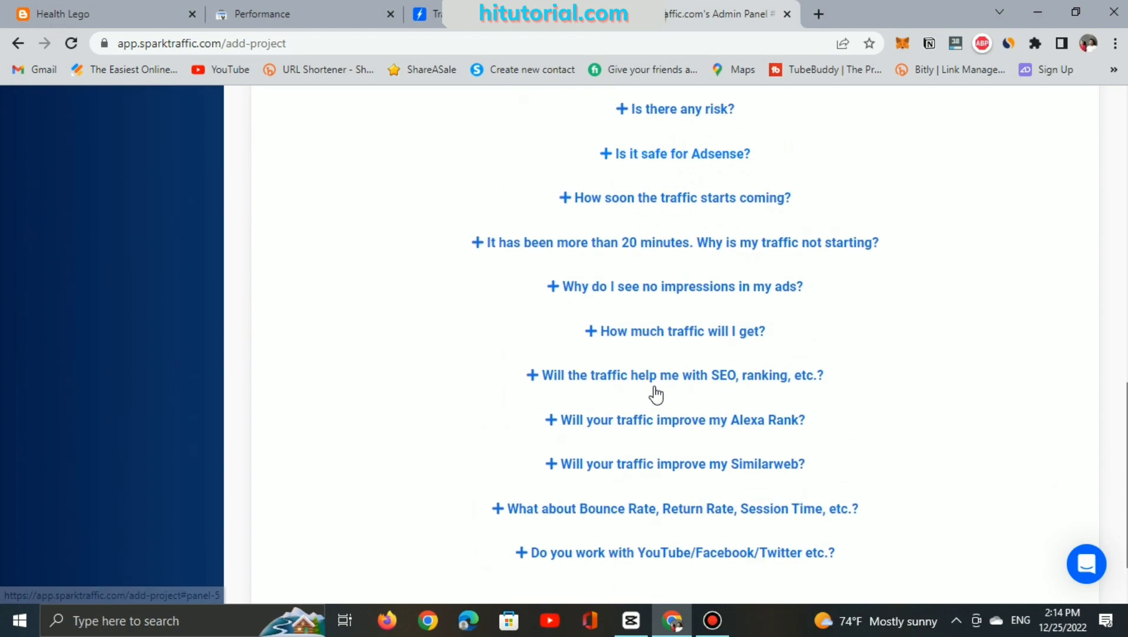
{"action": "scroll", "coordinate": [536, 433], "scroll_direction": "up", "scroll_amount": 10}
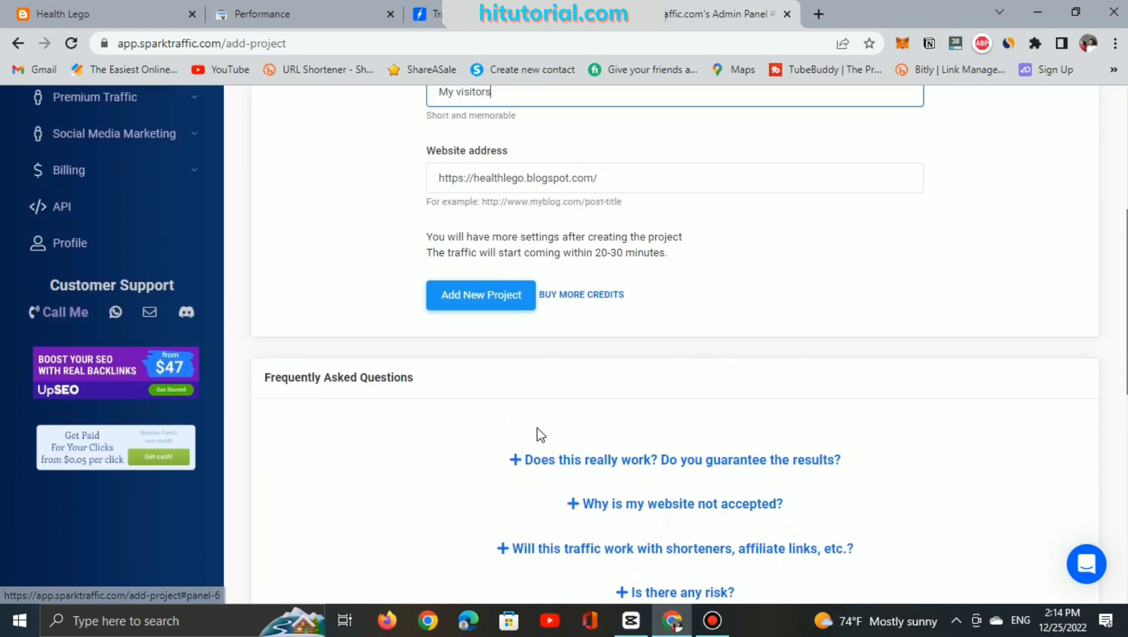
{"action": "left_click", "coordinate": [496, 304]}
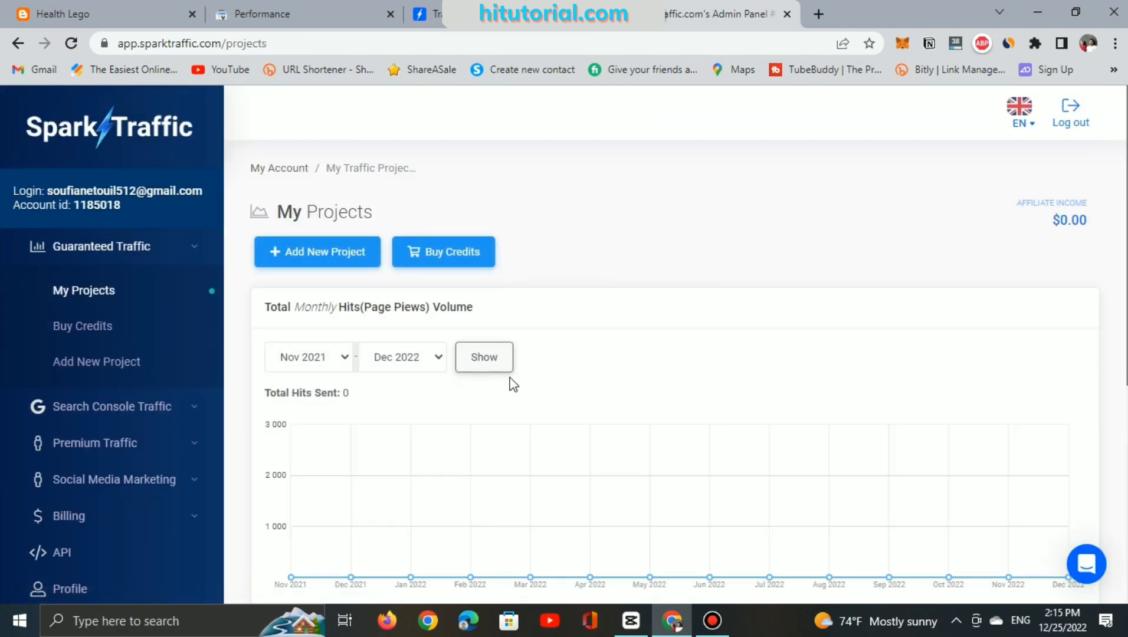
Check the projects table for the new 'My visitors' Demo row, expiring in 58 minutes with 0 hits.
{"action": "scroll", "coordinate": [478, 361], "scroll_direction": "down", "scroll_amount": 6}
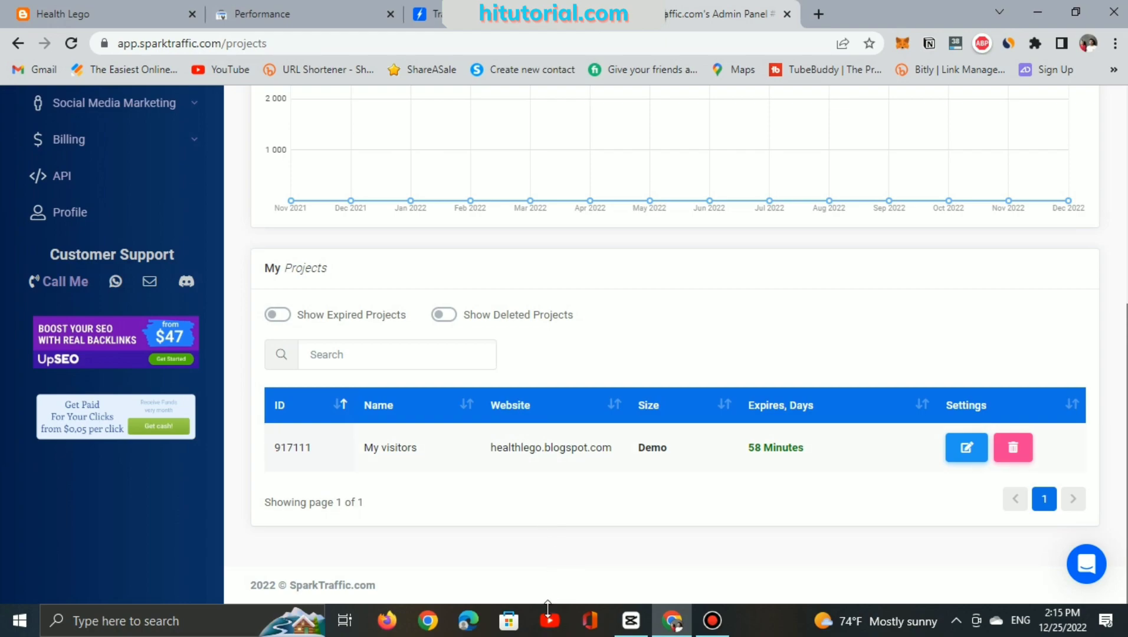
{"action": "mouse_move", "coordinate": [721, 628]}
{"action": "scroll", "coordinate": [414, 491], "scroll_direction": "up", "scroll_amount": 1}
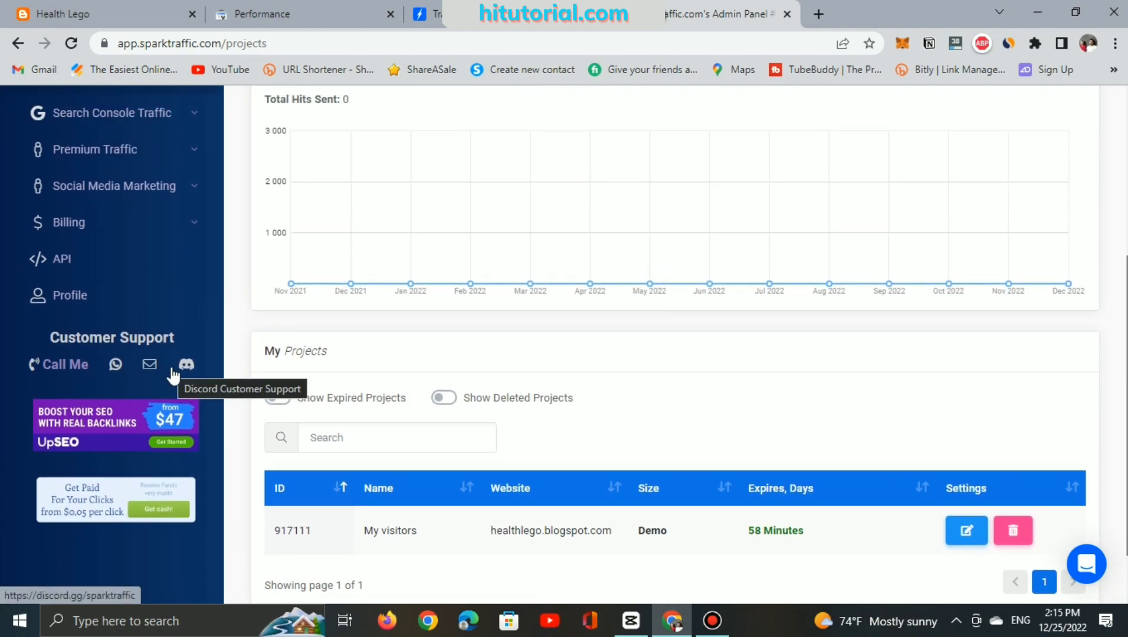
{"action": "scroll", "coordinate": [216, 383], "scroll_direction": "up", "scroll_amount": 4}
{"action": "scroll", "coordinate": [216, 386], "scroll_direction": "up", "scroll_amount": 1}
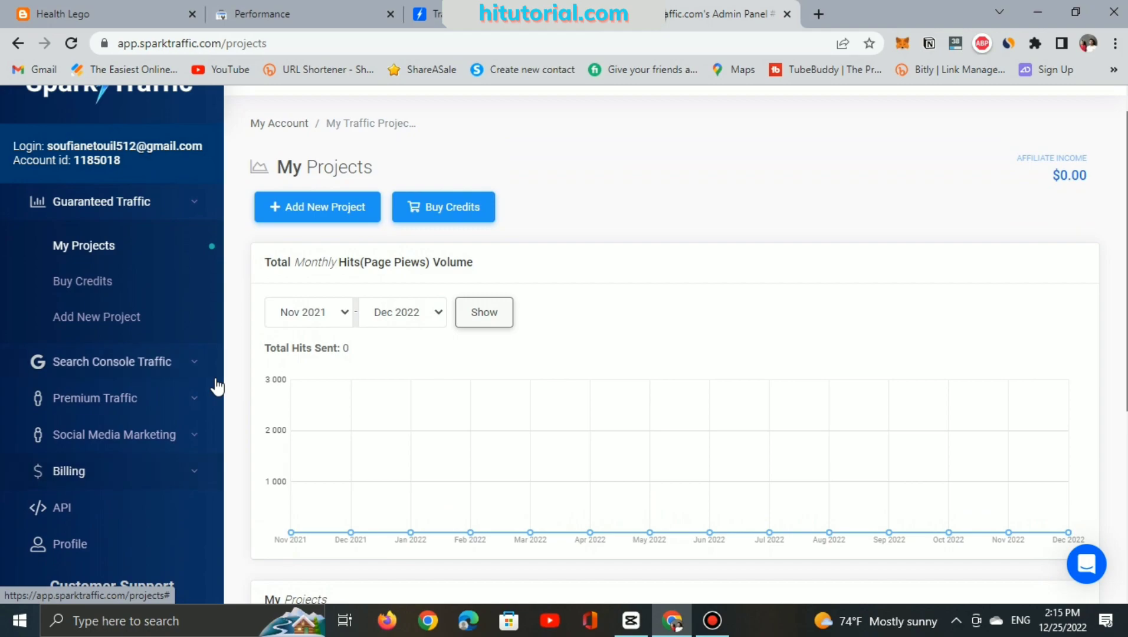
{"action": "scroll", "coordinate": [217, 385], "scroll_direction": "up", "scroll_amount": 1}
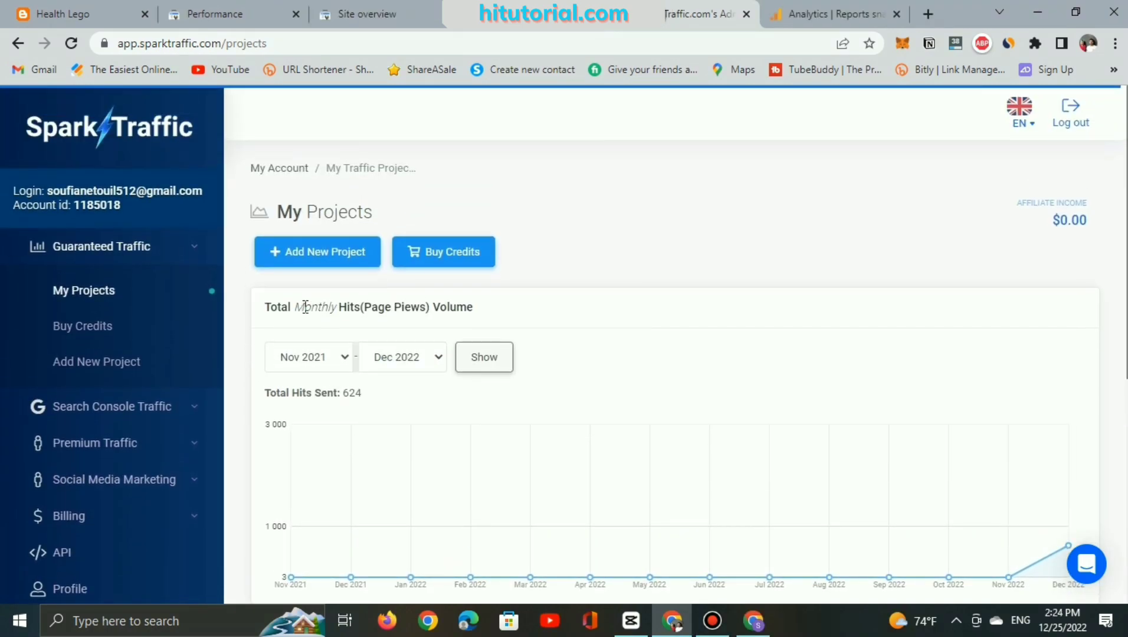
Refresh the hits chart to 765 December 2022 page views and find the No Google Analytics error.
{"action": "scroll", "coordinate": [305, 307], "scroll_direction": "down", "scroll_amount": 3}
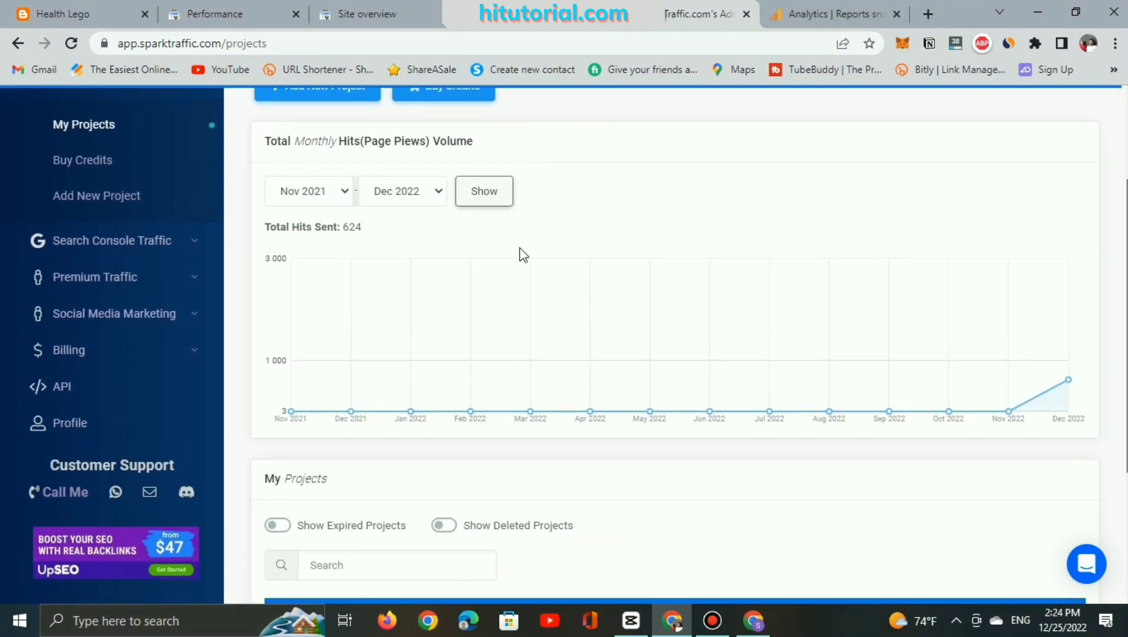
{"action": "mouse_move", "coordinate": [1005, 413]}
{"action": "mouse_move", "coordinate": [1069, 384]}
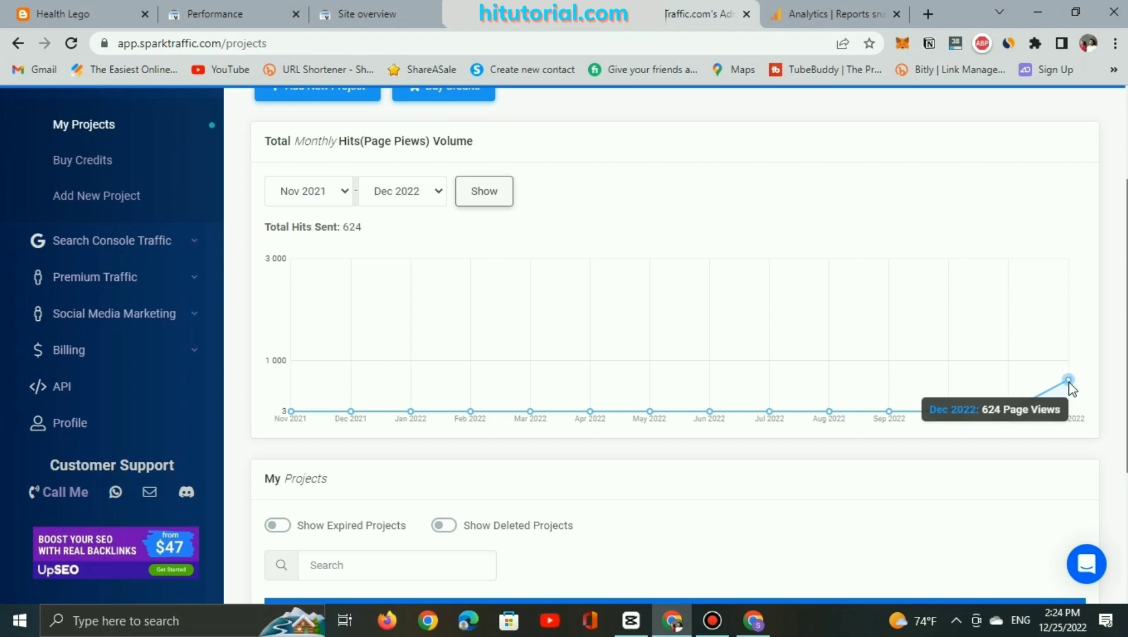
{"action": "left_click", "coordinate": [489, 196]}
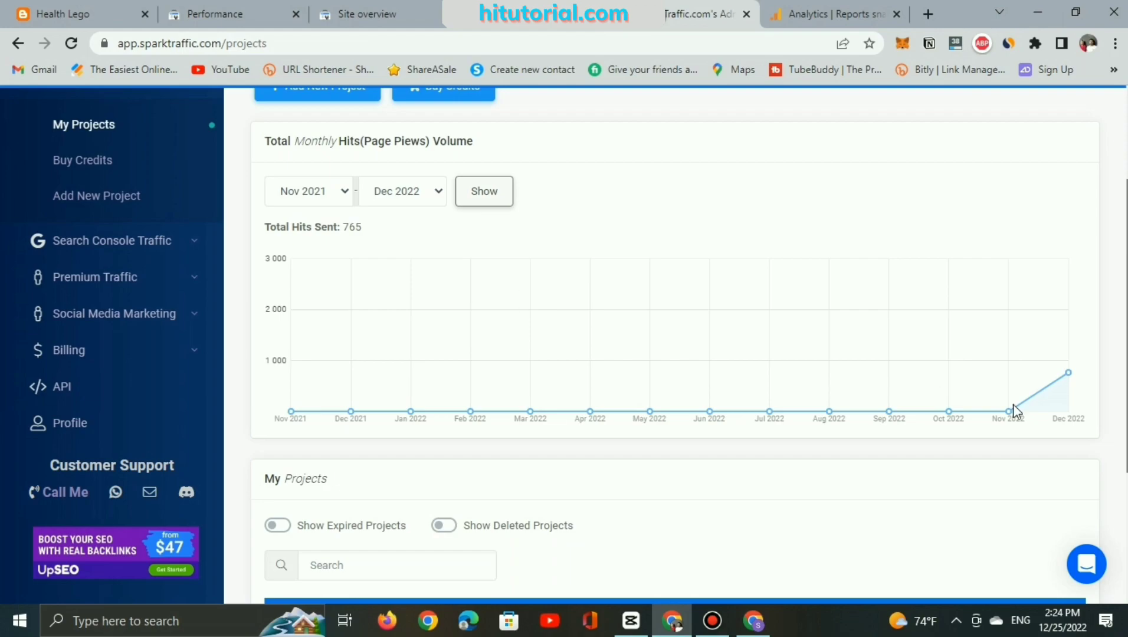
{"action": "scroll", "coordinate": [626, 351], "scroll_direction": "down", "scroll_amount": 3}
{"action": "scroll", "coordinate": [626, 351], "scroll_direction": "down", "scroll_amount": 1}
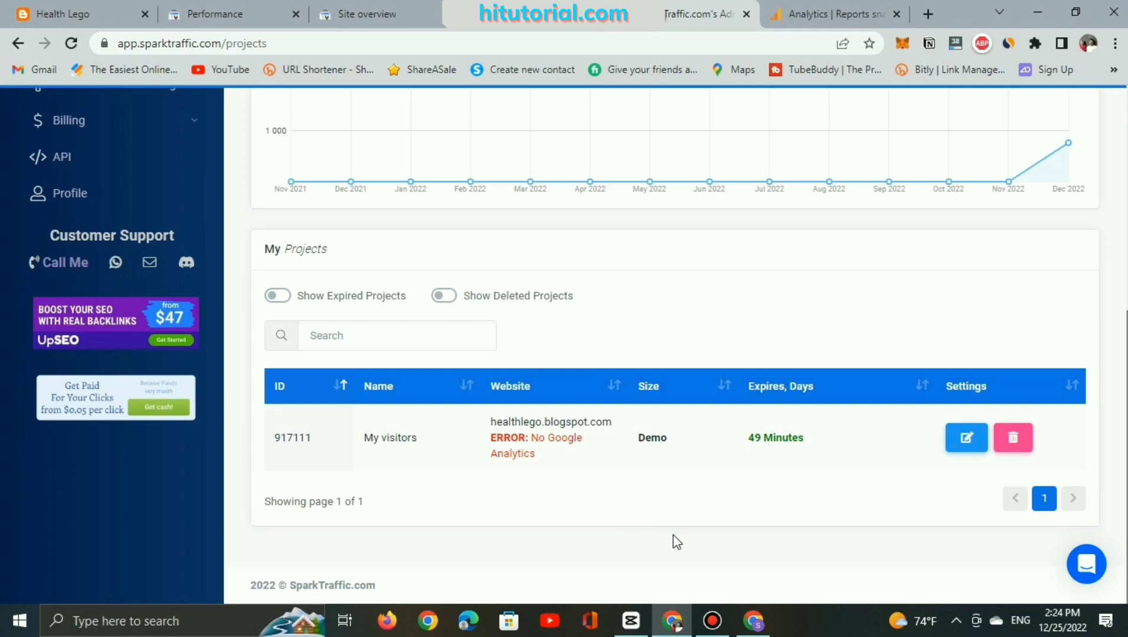
Open the Health Lego blog's Blogger stats with the time range set to Now.
{"action": "left_click", "coordinate": [753, 620]}
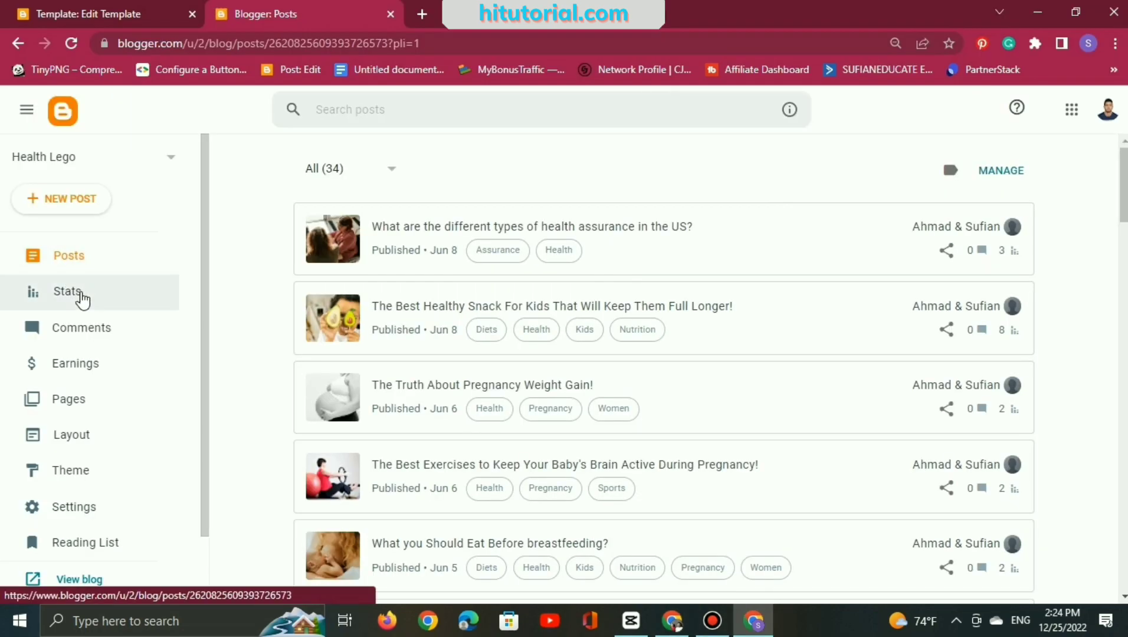
{"action": "left_click", "coordinate": [82, 295]}
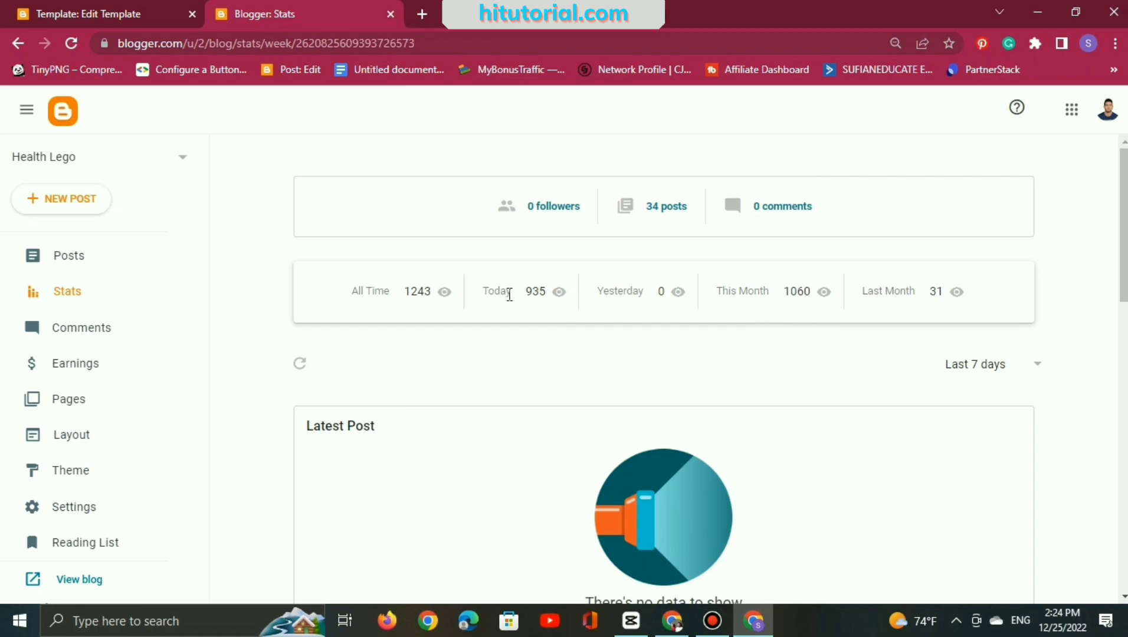
{"action": "left_click", "coordinate": [1029, 369]}
{"action": "left_click", "coordinate": [979, 364]}
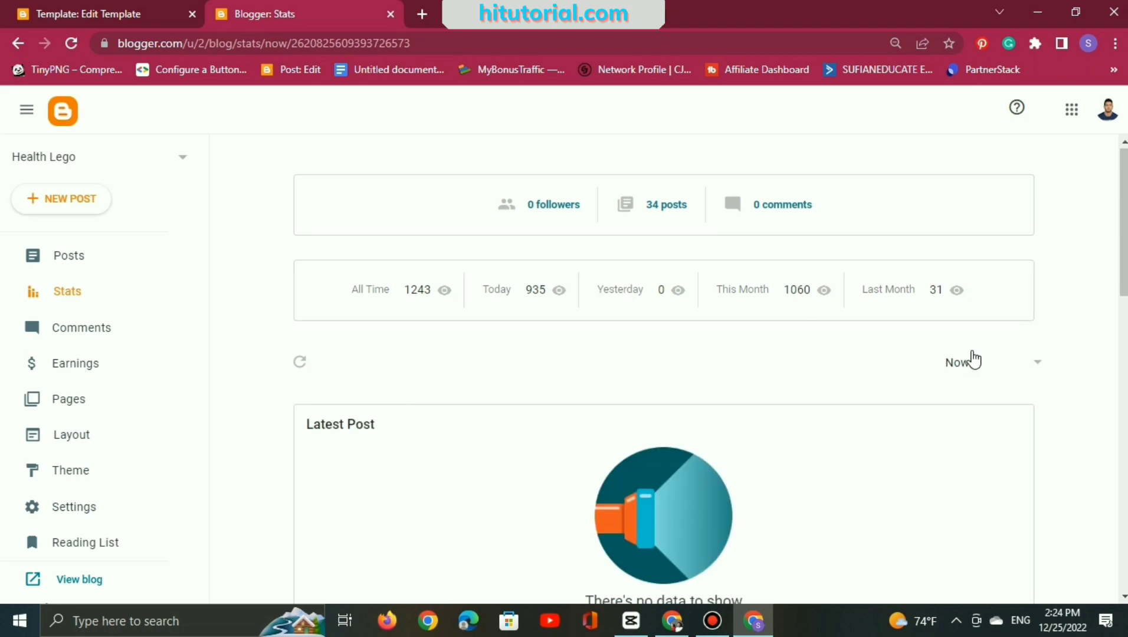
Scroll to the Health Lego views chart showing 935 views with a spike around 2:20.
{"action": "scroll", "coordinate": [944, 356], "scroll_direction": "down", "scroll_amount": 5}
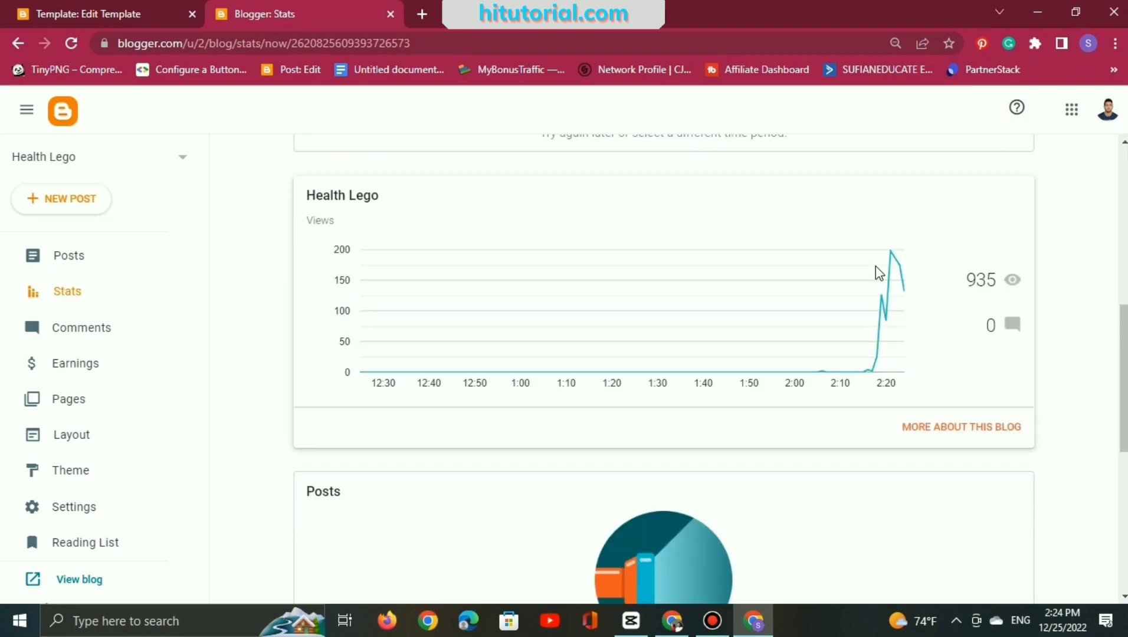
{"action": "mouse_move", "coordinate": [890, 269]}
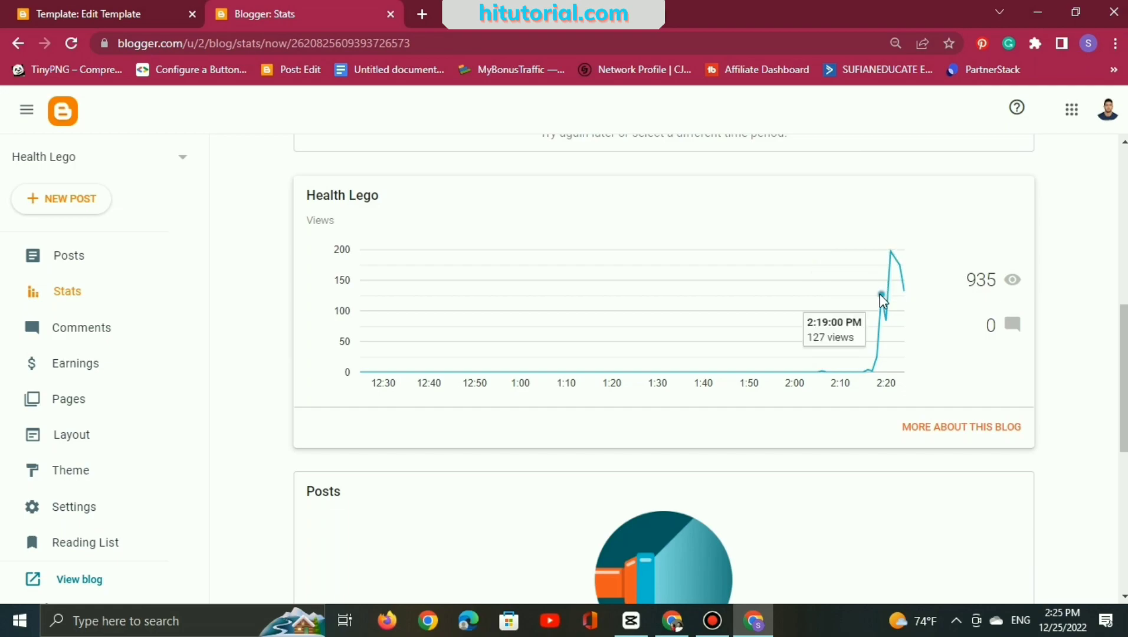
{"action": "scroll", "coordinate": [878, 297], "scroll_direction": "down", "scroll_amount": 8}
{"action": "scroll", "coordinate": [878, 301], "scroll_direction": "up", "scroll_amount": 10}
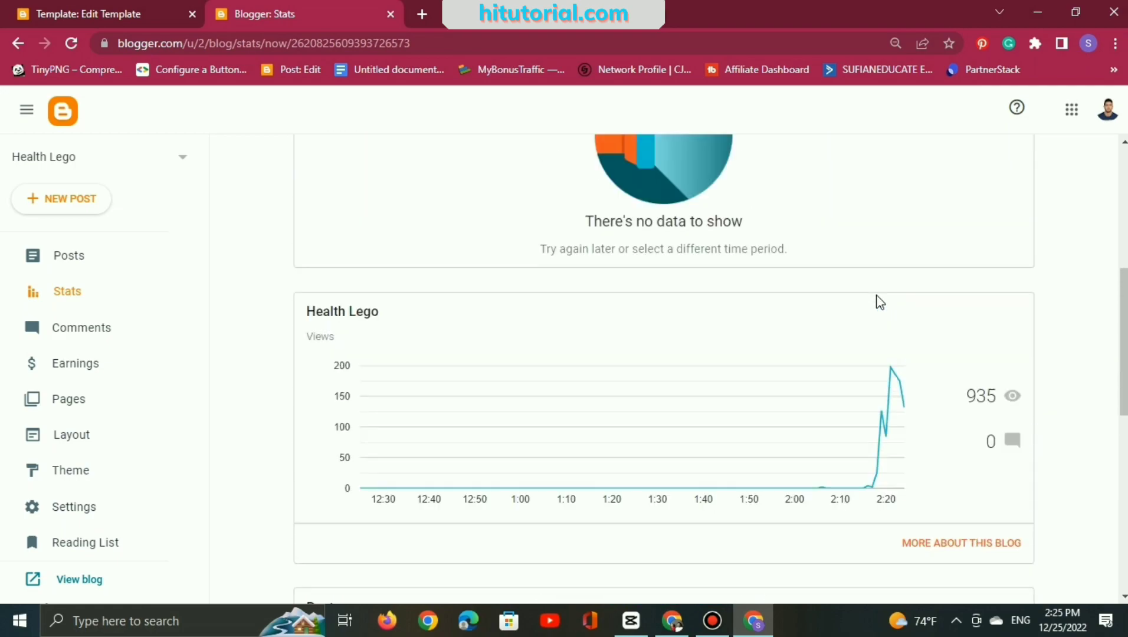
{"action": "scroll", "coordinate": [875, 303], "scroll_direction": "down", "scroll_amount": 5}
{"action": "scroll", "coordinate": [944, 348], "scroll_direction": "down", "scroll_amount": 5}
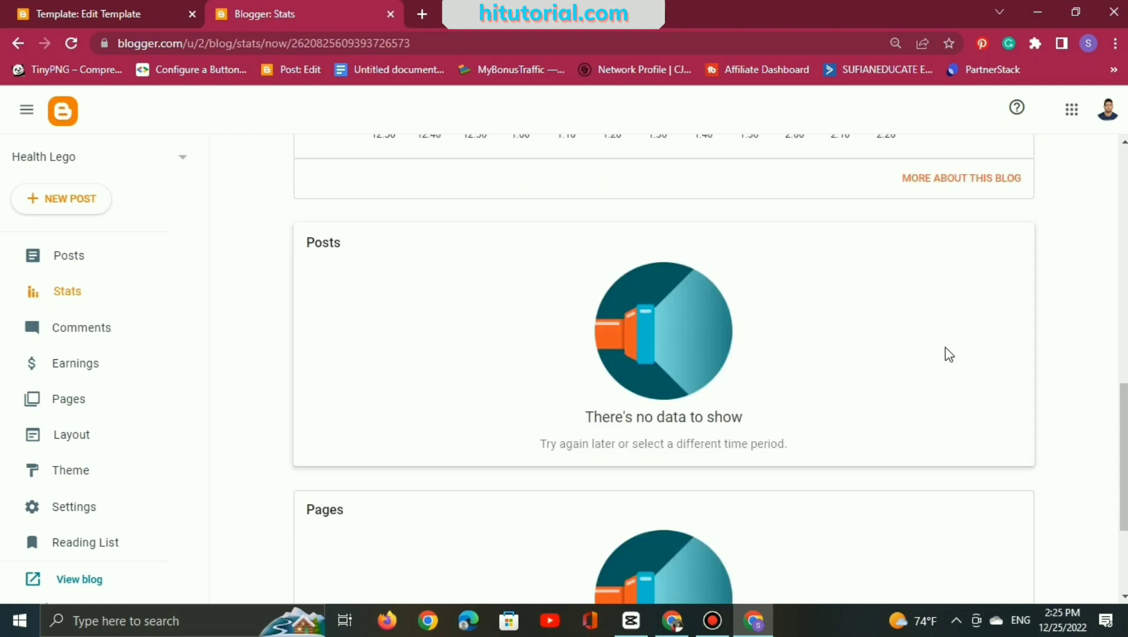
{"action": "scroll", "coordinate": [944, 309], "scroll_direction": "up", "scroll_amount": 1}
Open the detailed blog stats and inspect Top Referrers, noting 934 pageviews from Other.
{"action": "left_click", "coordinate": [936, 266]}
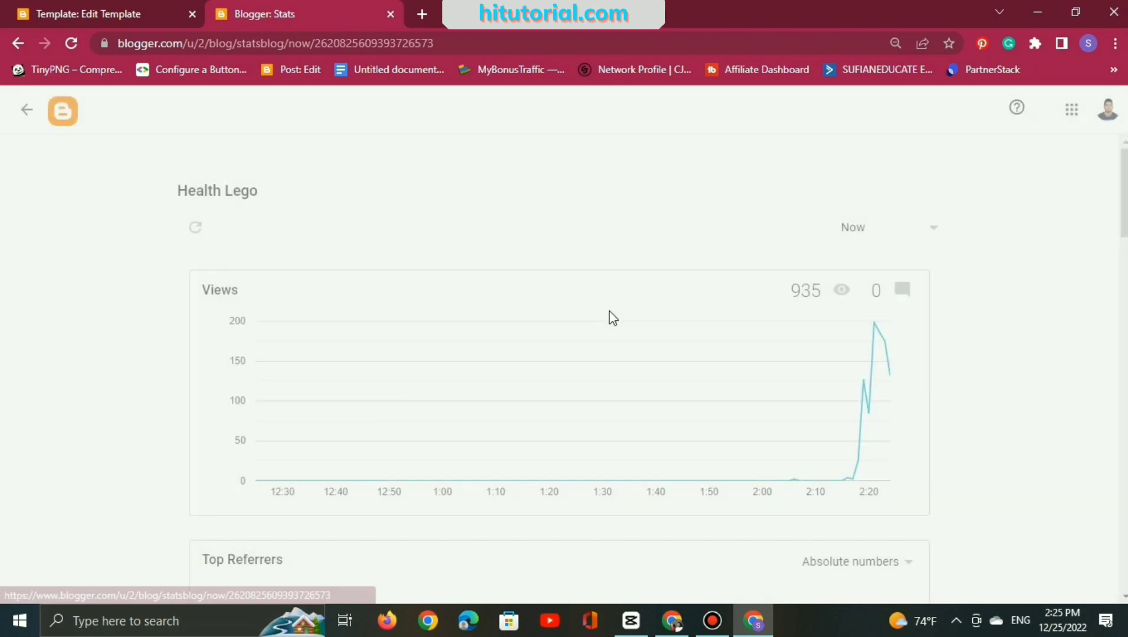
{"action": "scroll", "coordinate": [376, 330], "scroll_direction": "down", "scroll_amount": 5}
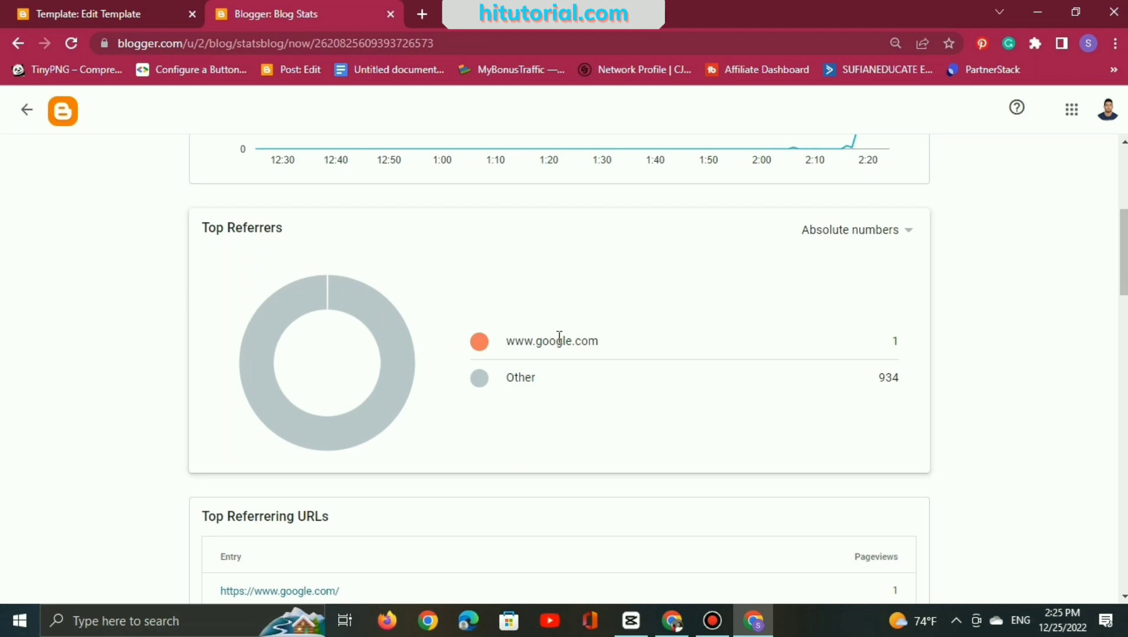
{"action": "left_click", "coordinate": [484, 382]}
{"action": "scroll", "coordinate": [582, 367], "scroll_direction": "down", "scroll_amount": 3}
{"action": "left_click", "coordinate": [275, 465]}
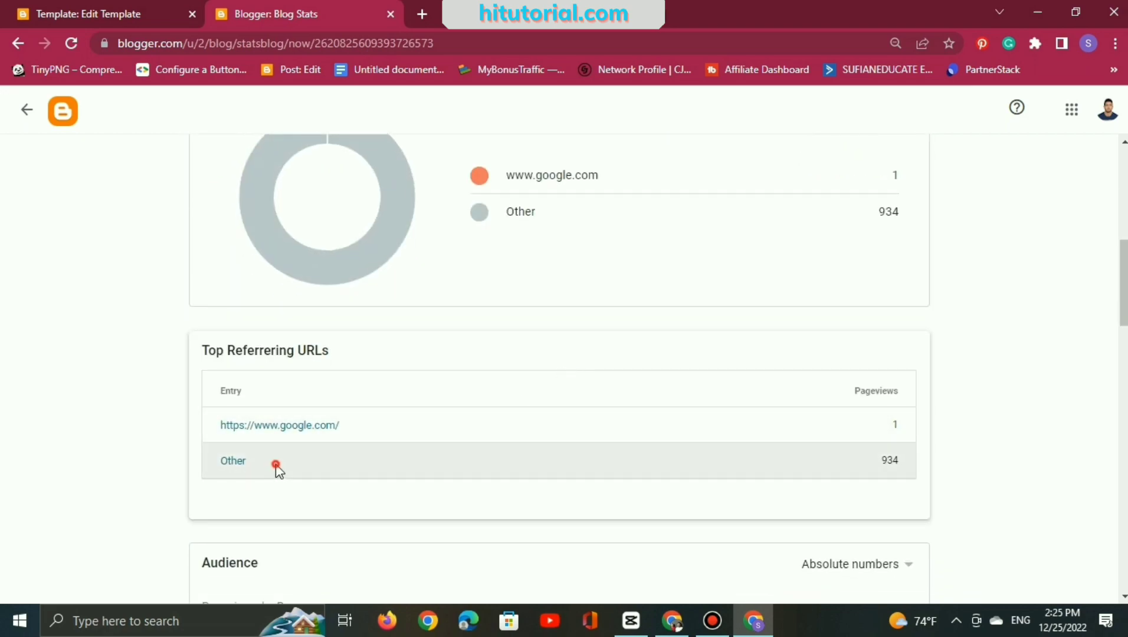
Scroll to the Audience stats and dismiss the pie-chart error message.
{"action": "scroll", "coordinate": [276, 463], "scroll_direction": "down", "scroll_amount": 2}
{"action": "scroll", "coordinate": [276, 464], "scroll_direction": "down", "scroll_amount": 1}
{"action": "scroll", "coordinate": [276, 461], "scroll_direction": "down", "scroll_amount": 3}
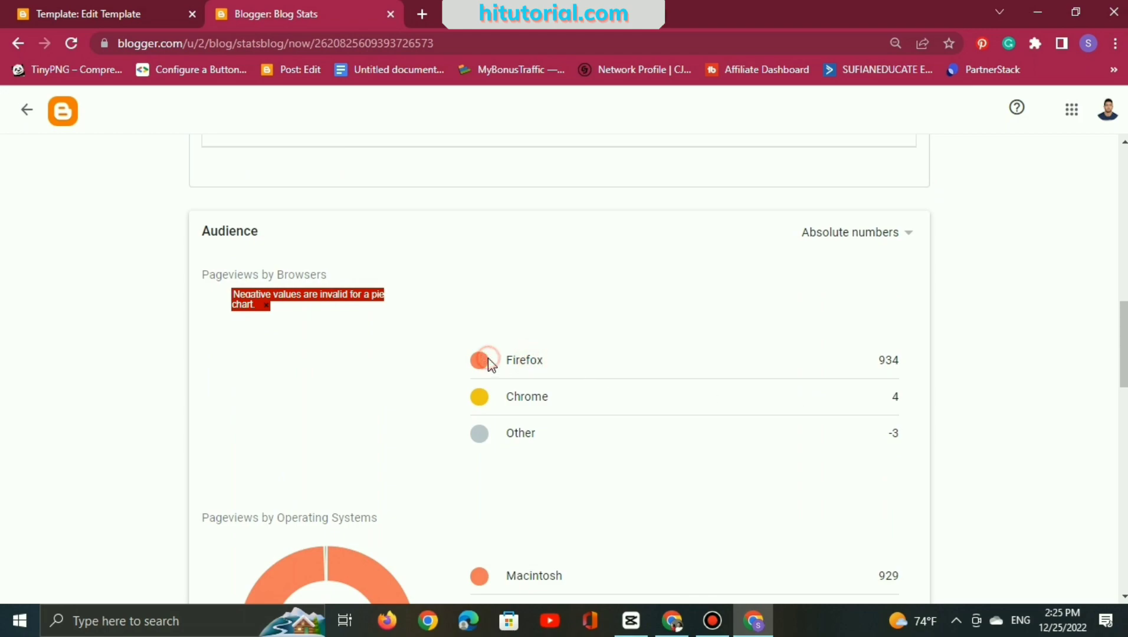
{"action": "left_click", "coordinate": [268, 305]}
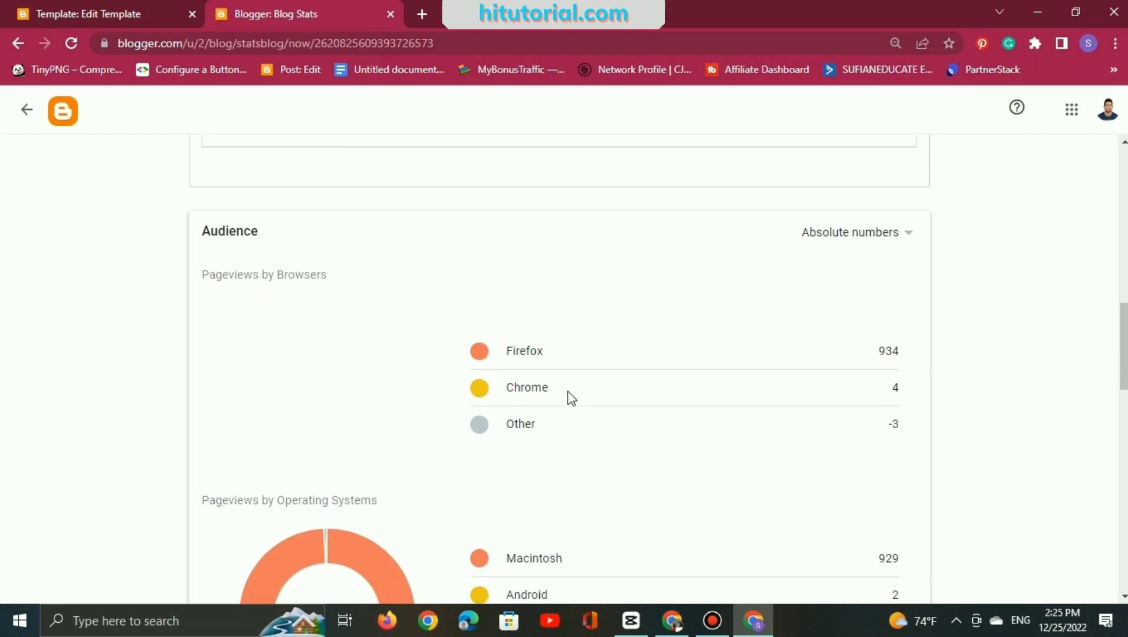
Review browser, operating system and country stats (Germany leads with 355 views), then return to SparkTraffic.
{"action": "scroll", "coordinate": [612, 382], "scroll_direction": "down", "scroll_amount": 3}
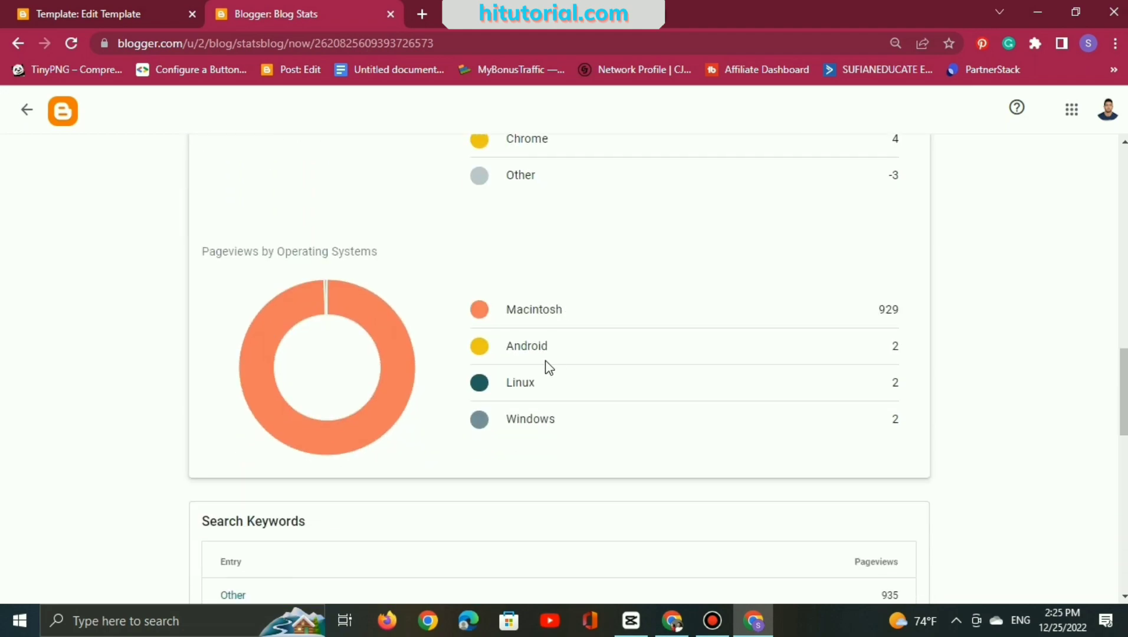
{"action": "scroll", "coordinate": [551, 361], "scroll_direction": "down", "scroll_amount": 6}
{"action": "scroll", "coordinate": [708, 302], "scroll_direction": "down", "scroll_amount": 3}
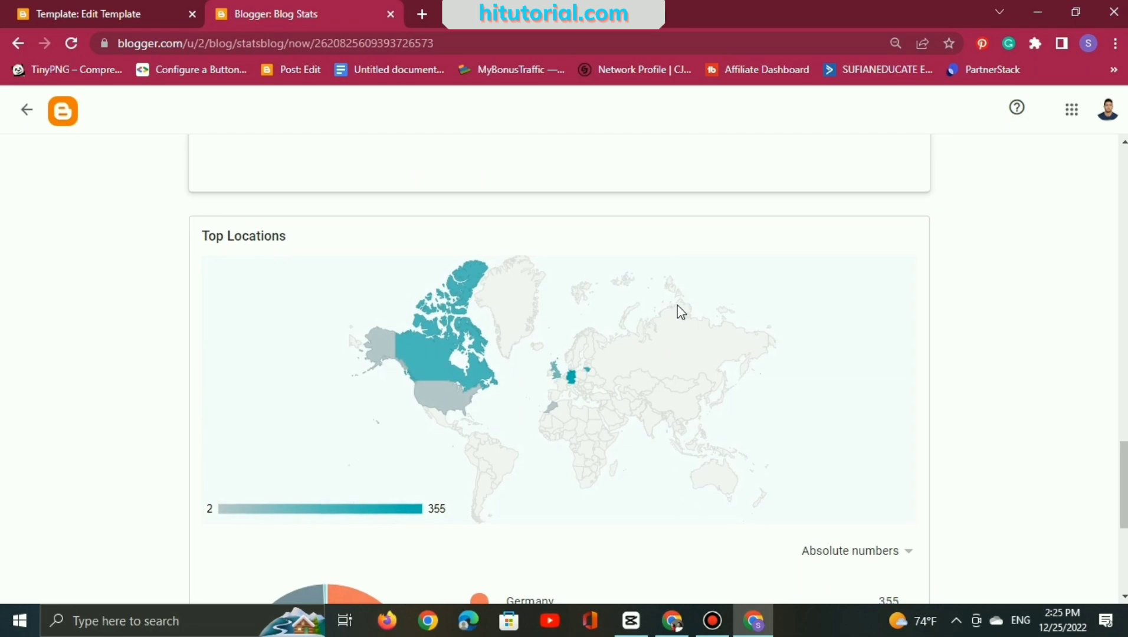
{"action": "scroll", "coordinate": [683, 307], "scroll_direction": "down", "scroll_amount": 2}
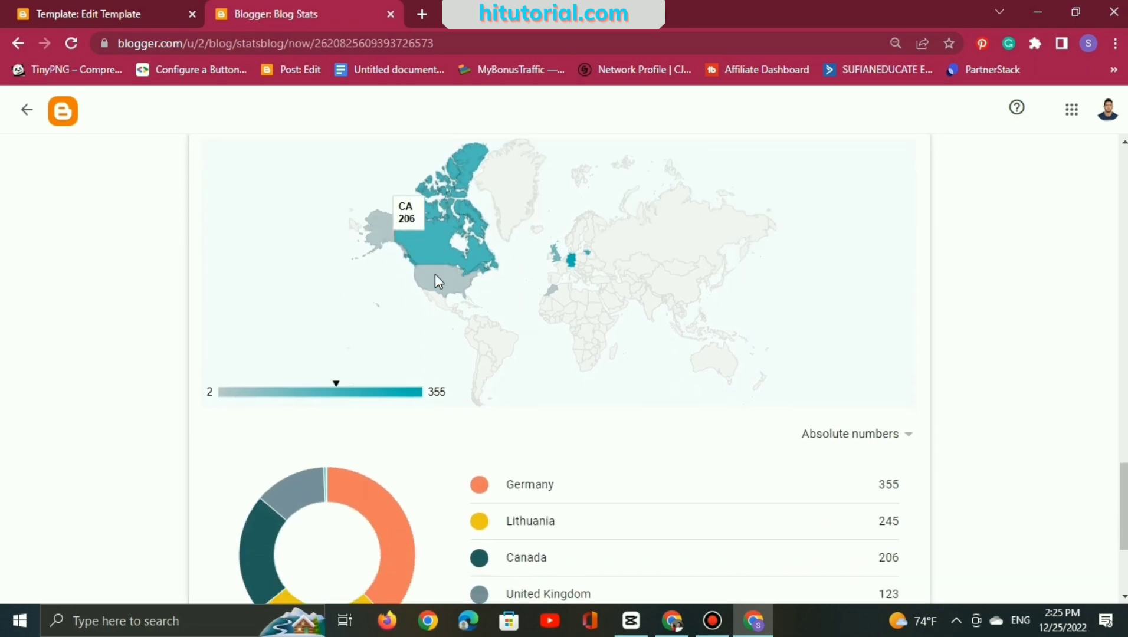
{"action": "scroll", "coordinate": [435, 276], "scroll_direction": "down", "scroll_amount": 2}
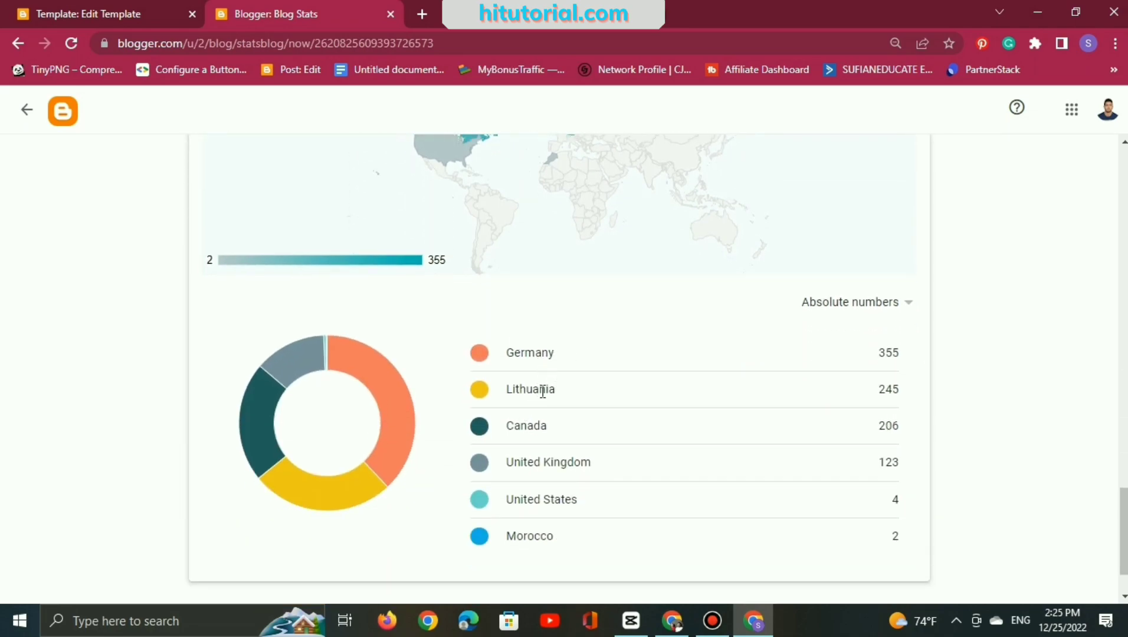
{"action": "scroll", "coordinate": [555, 486], "scroll_direction": "down", "scroll_amount": 1}
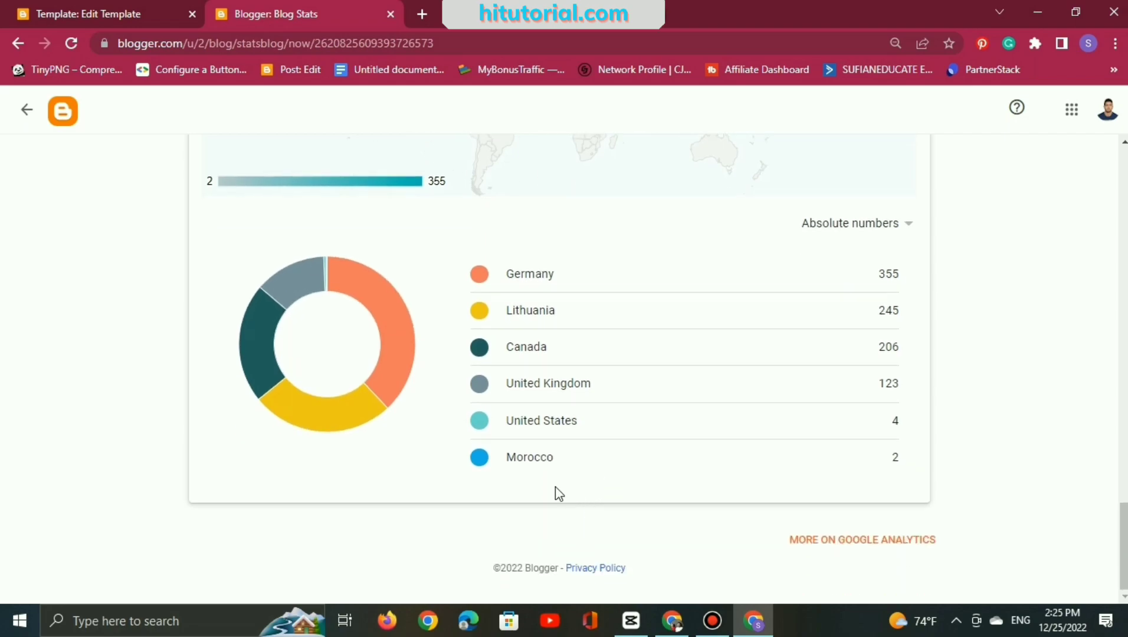
{"action": "scroll", "coordinate": [555, 487], "scroll_direction": "up", "scroll_amount": 6}
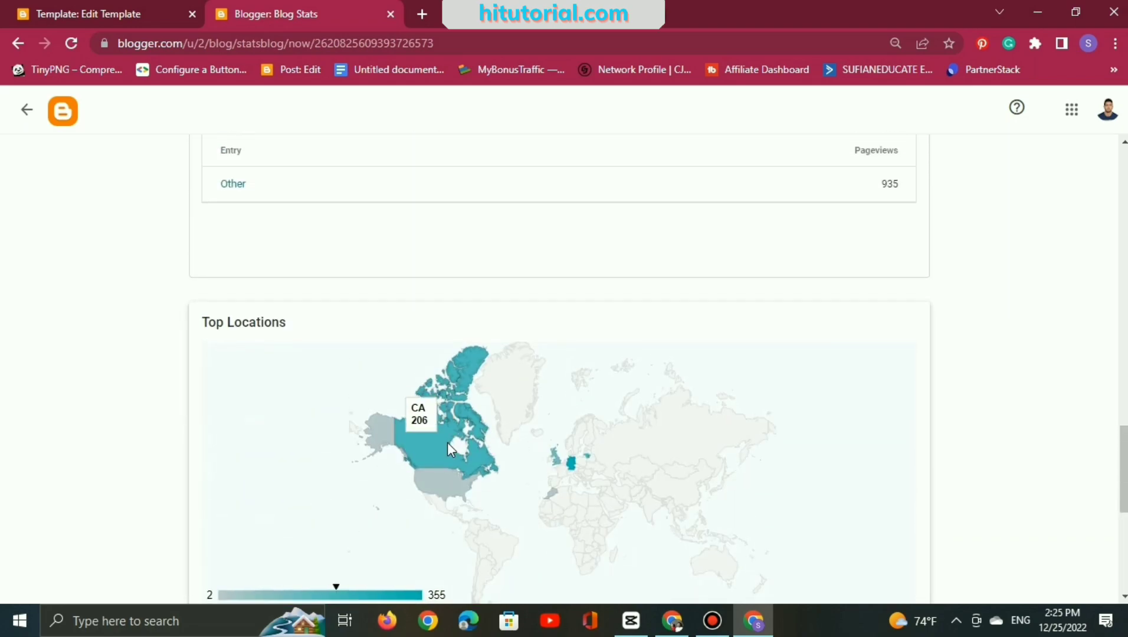
{"action": "scroll", "coordinate": [446, 443], "scroll_direction": "down", "scroll_amount": 1}
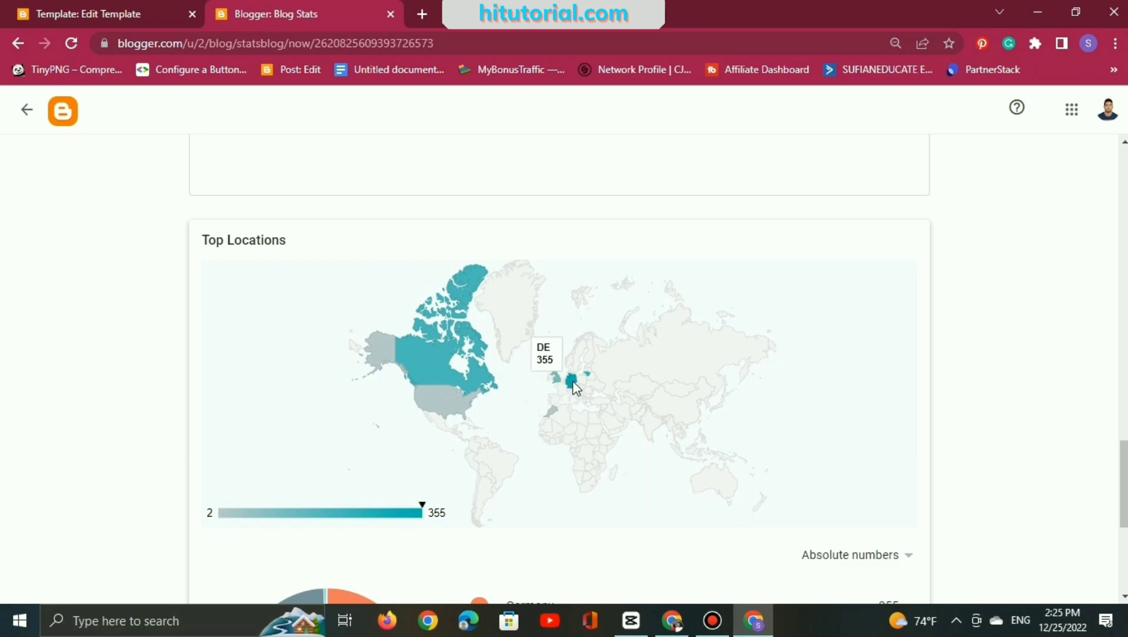
{"action": "scroll", "coordinate": [588, 380], "scroll_direction": "down", "scroll_amount": 12}
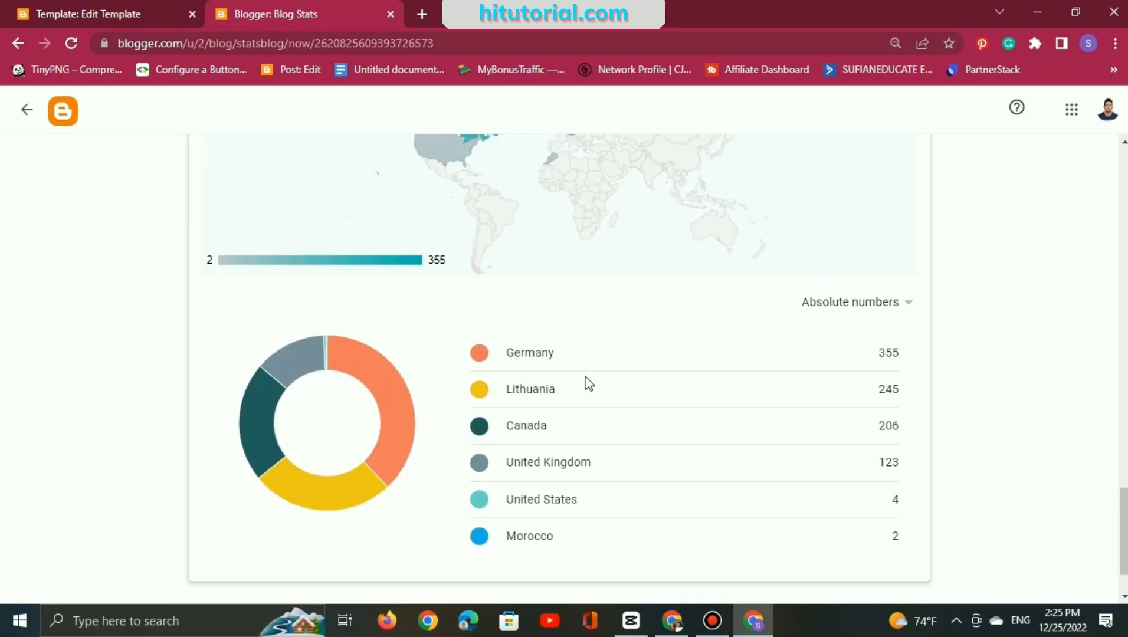
{"action": "scroll", "coordinate": [587, 380], "scroll_direction": "up", "scroll_amount": 5}
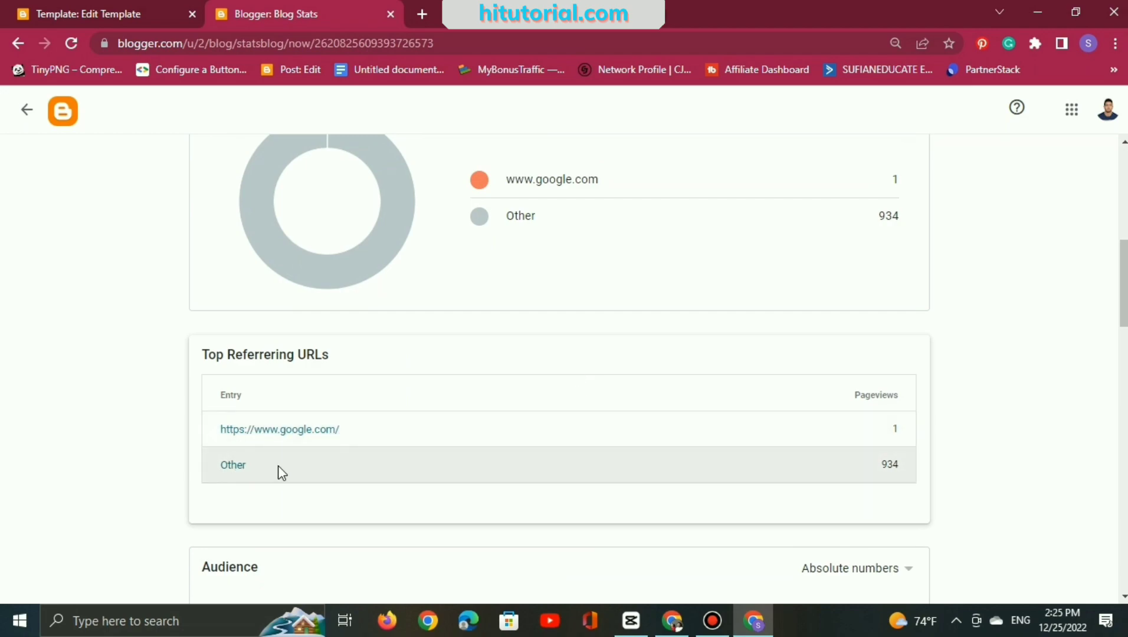
{"action": "scroll", "coordinate": [457, 448], "scroll_direction": "up", "scroll_amount": 8}
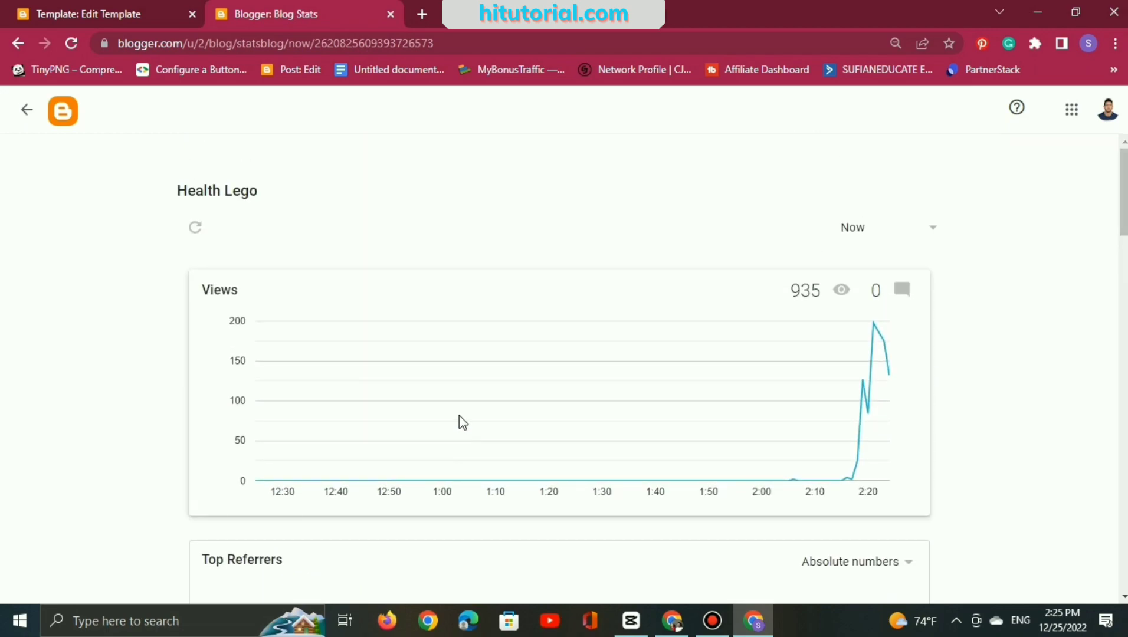
{"action": "left_click", "coordinate": [675, 622]}
{"action": "scroll", "coordinate": [666, 589], "scroll_direction": "up", "scroll_amount": 6}
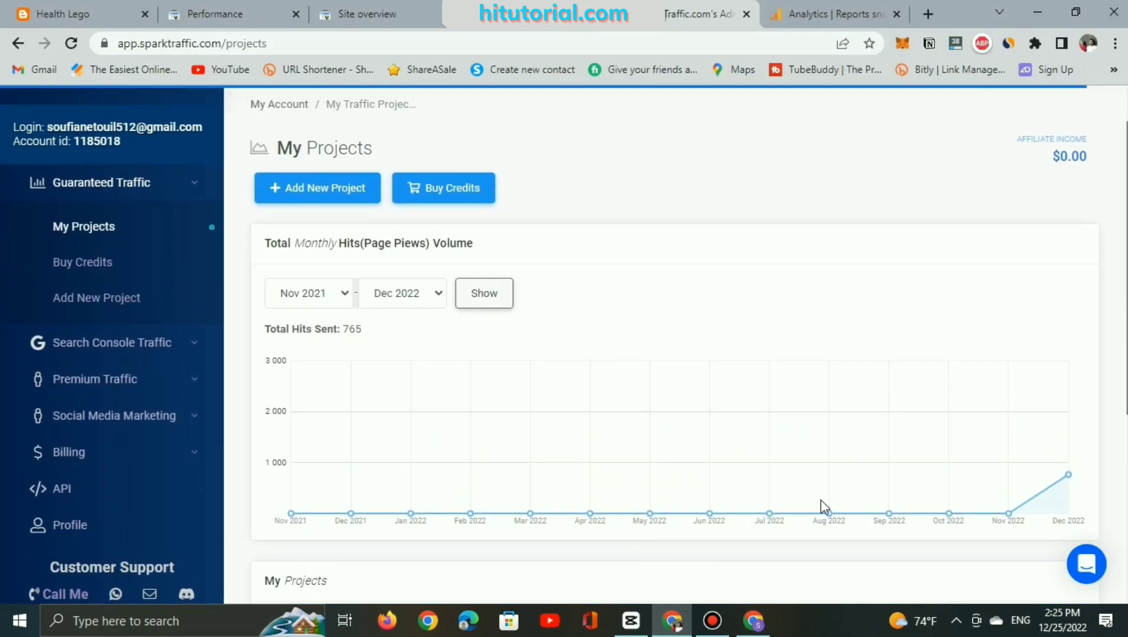
Reload the Search Console site overview and check the property list without changing it.
{"action": "scroll", "coordinate": [745, 494], "scroll_direction": "down", "scroll_amount": 4}
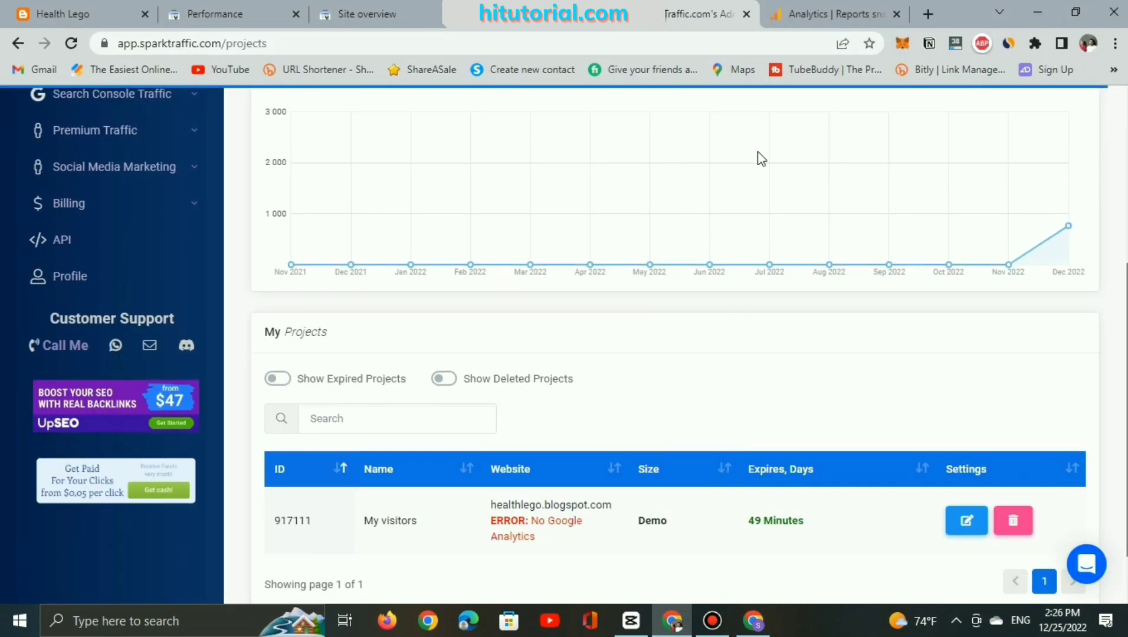
{"action": "left_click", "coordinate": [369, 15]}
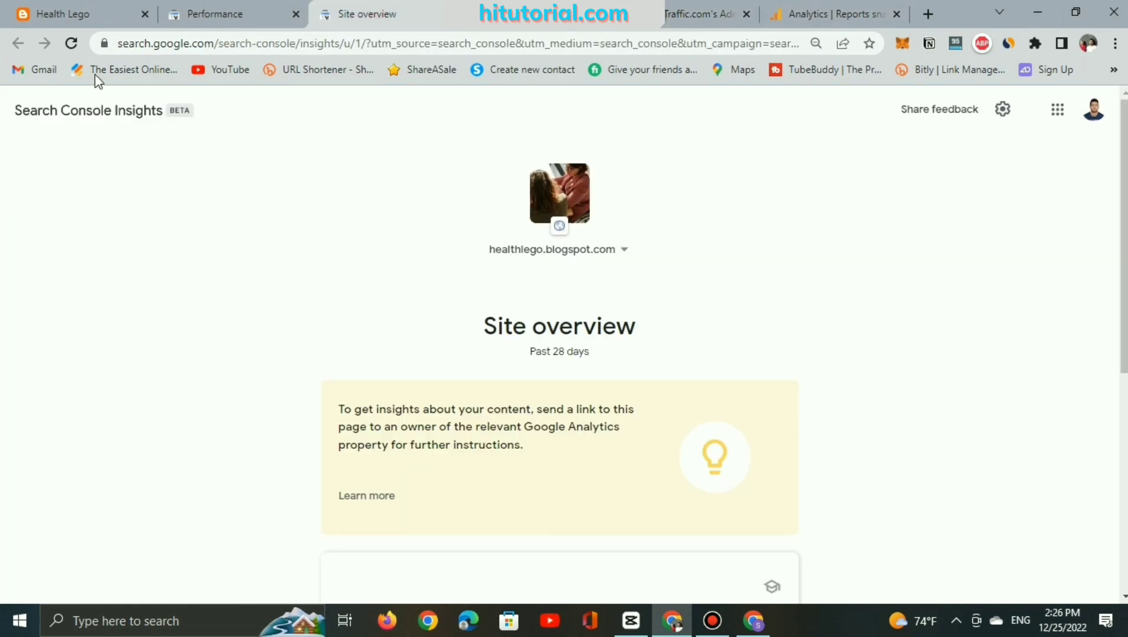
{"action": "left_click", "coordinate": [67, 47]}
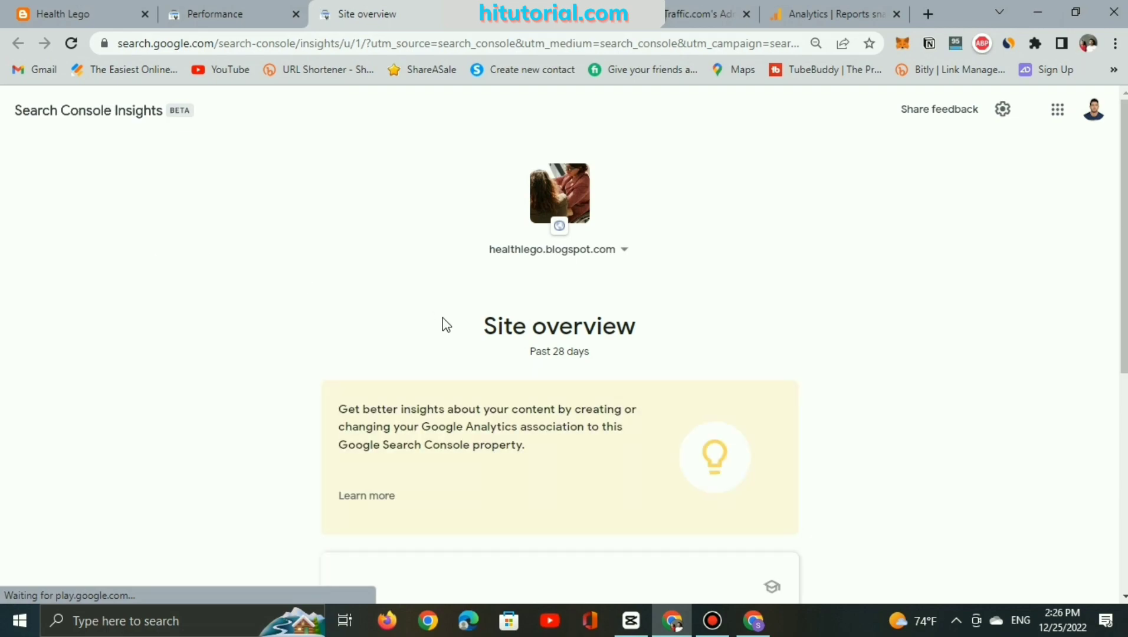
{"action": "scroll", "coordinate": [446, 330], "scroll_direction": "down", "scroll_amount": 5}
{"action": "scroll", "coordinate": [446, 335], "scroll_direction": "up", "scroll_amount": 5}
{"action": "left_click", "coordinate": [622, 257]}
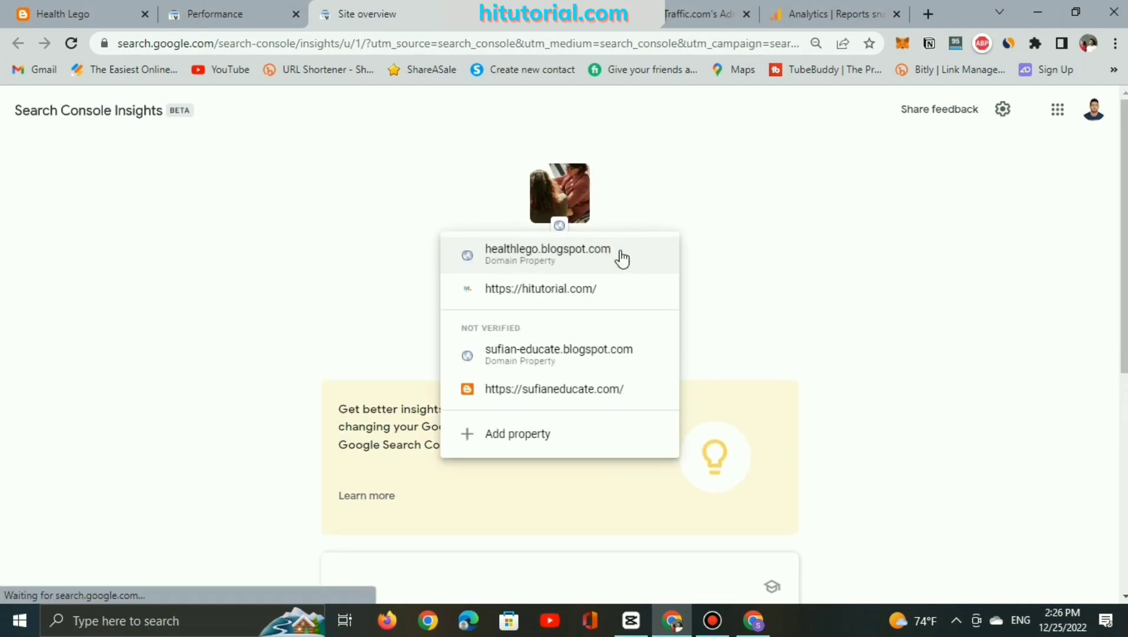
{"action": "left_click", "coordinate": [377, 235]}
Filter the Performance report to the most recent date, December 24, 2022, showing 0 clicks.
{"action": "left_click", "coordinate": [272, 10]}
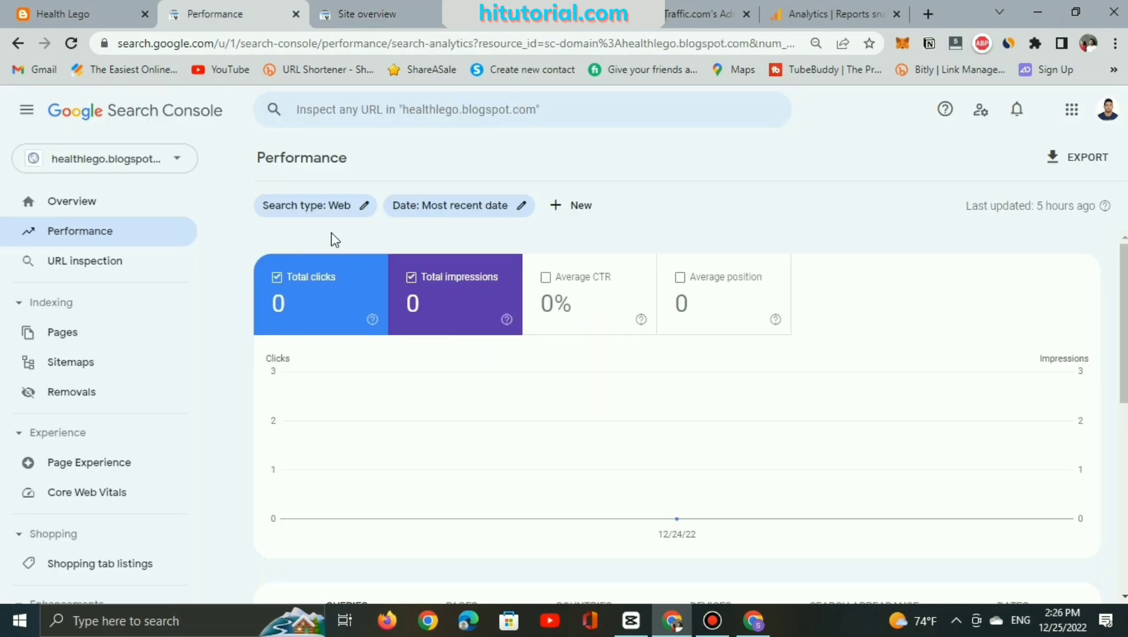
{"action": "left_click", "coordinate": [112, 231]}
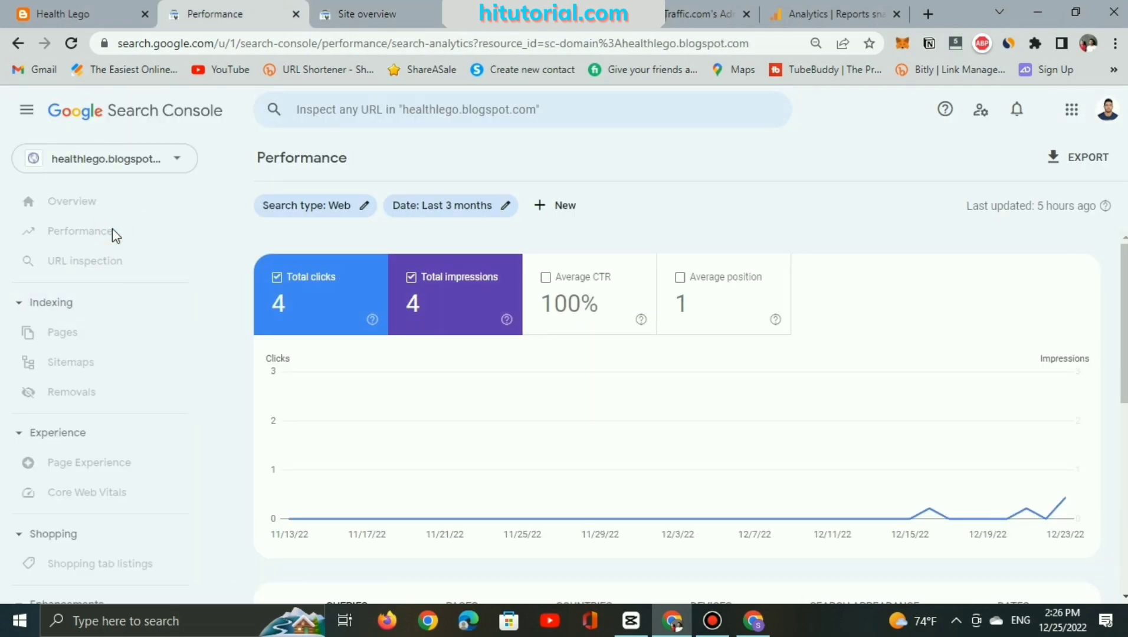
{"action": "scroll", "coordinate": [339, 383], "scroll_direction": "down", "scroll_amount": 4}
{"action": "scroll", "coordinate": [344, 394], "scroll_direction": "up", "scroll_amount": 1}
{"action": "scroll", "coordinate": [343, 394], "scroll_direction": "up", "scroll_amount": 3}
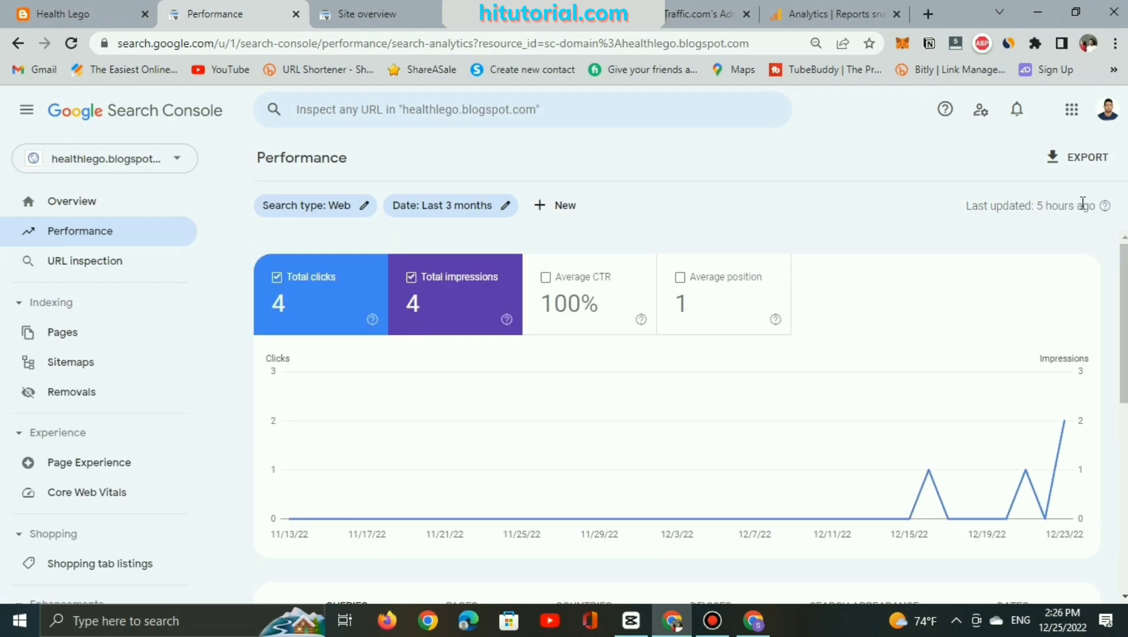
{"action": "left_click", "coordinate": [508, 206]}
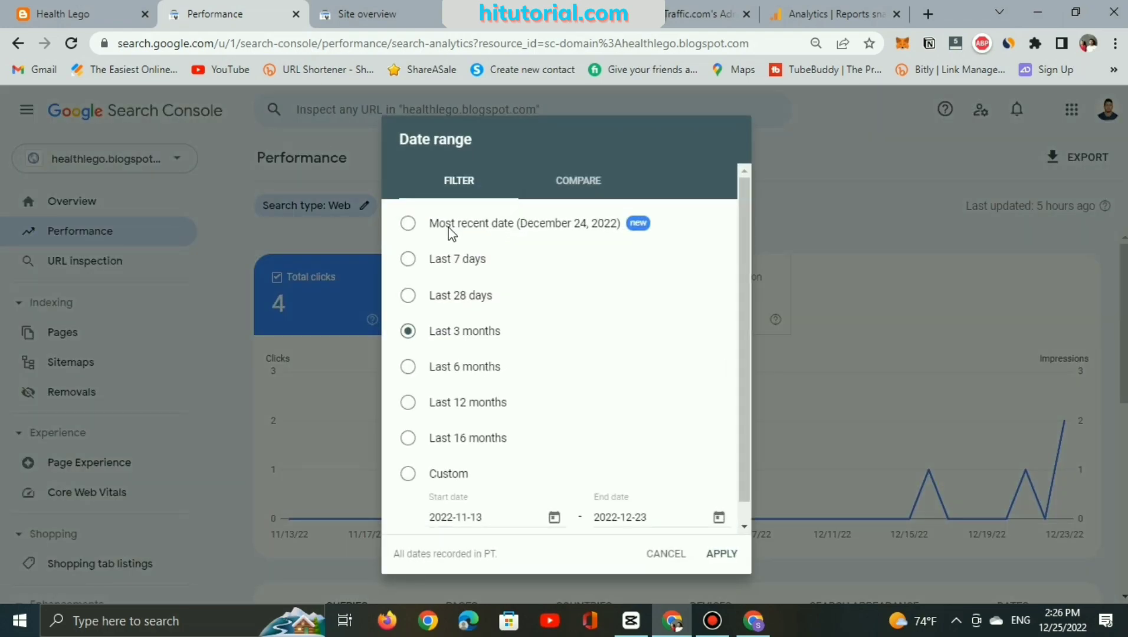
{"action": "left_click", "coordinate": [411, 224]}
{"action": "left_click", "coordinate": [708, 553]}
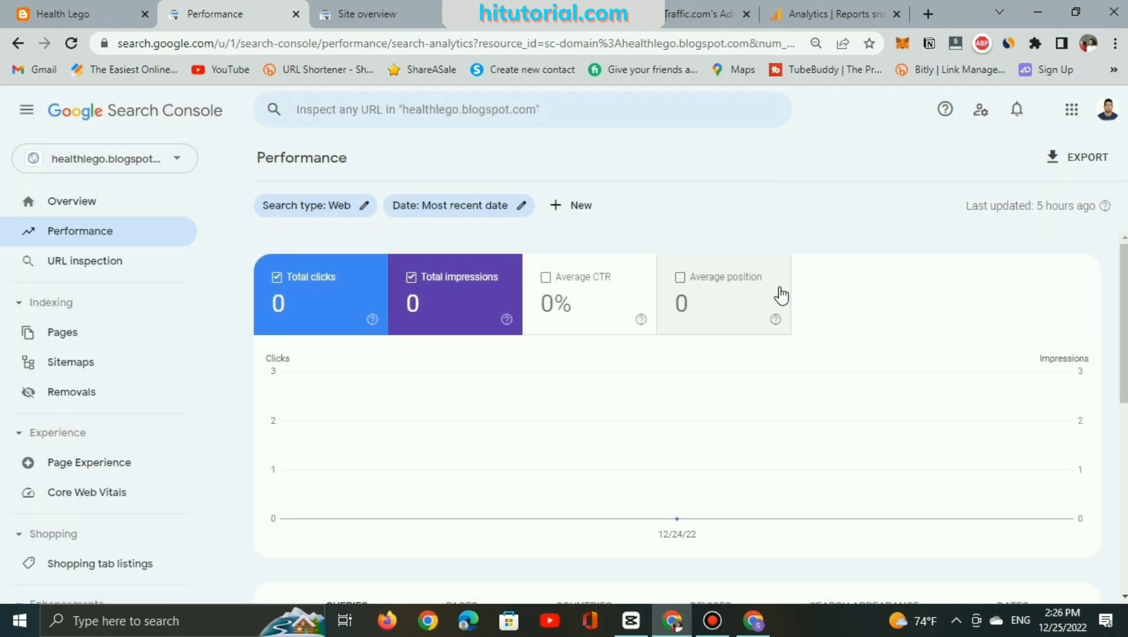
{"action": "mouse_move", "coordinate": [1103, 213]}
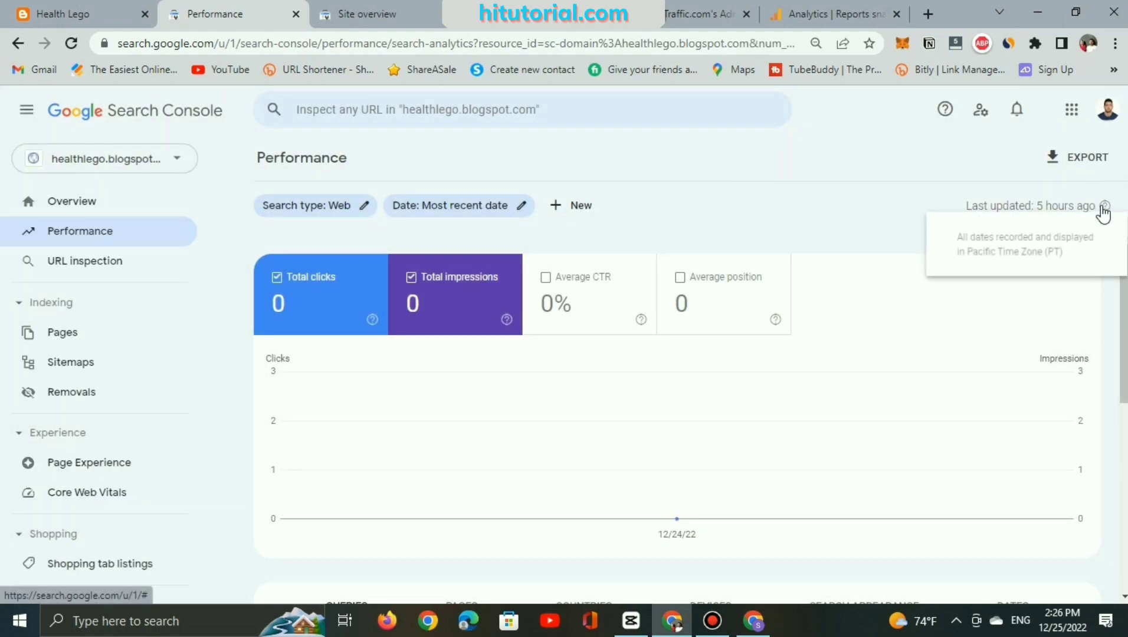
Open the Analytics Insights panel for healthlego and expand the Traffic Analysis suggested questions.
{"action": "left_click", "coordinate": [807, 7]}
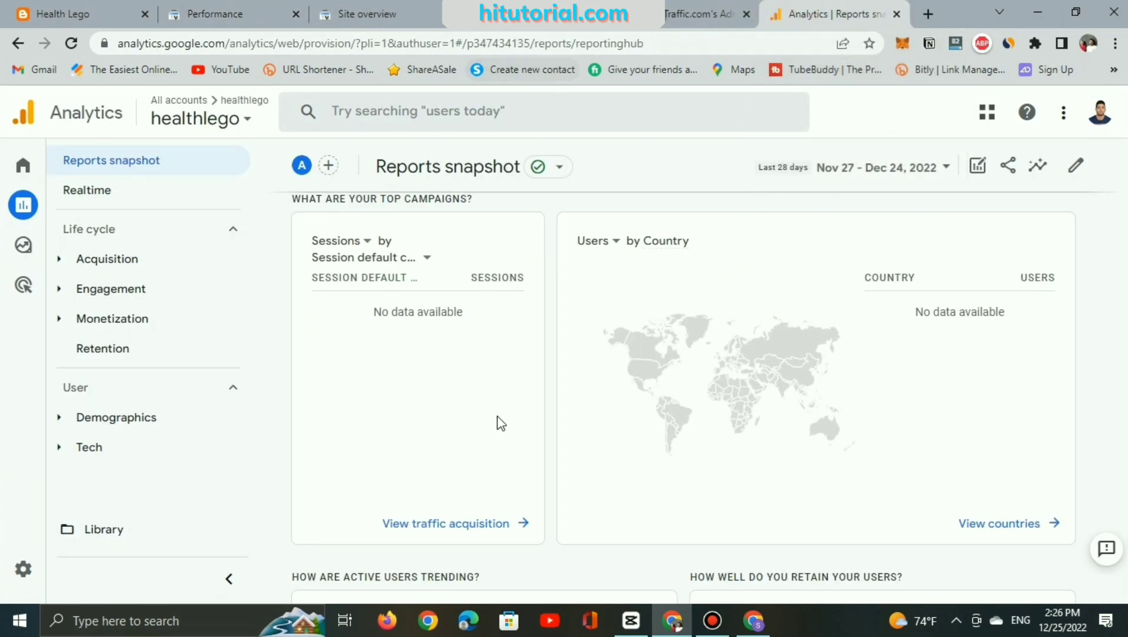
{"action": "scroll", "coordinate": [502, 426], "scroll_direction": "up", "scroll_amount": 10}
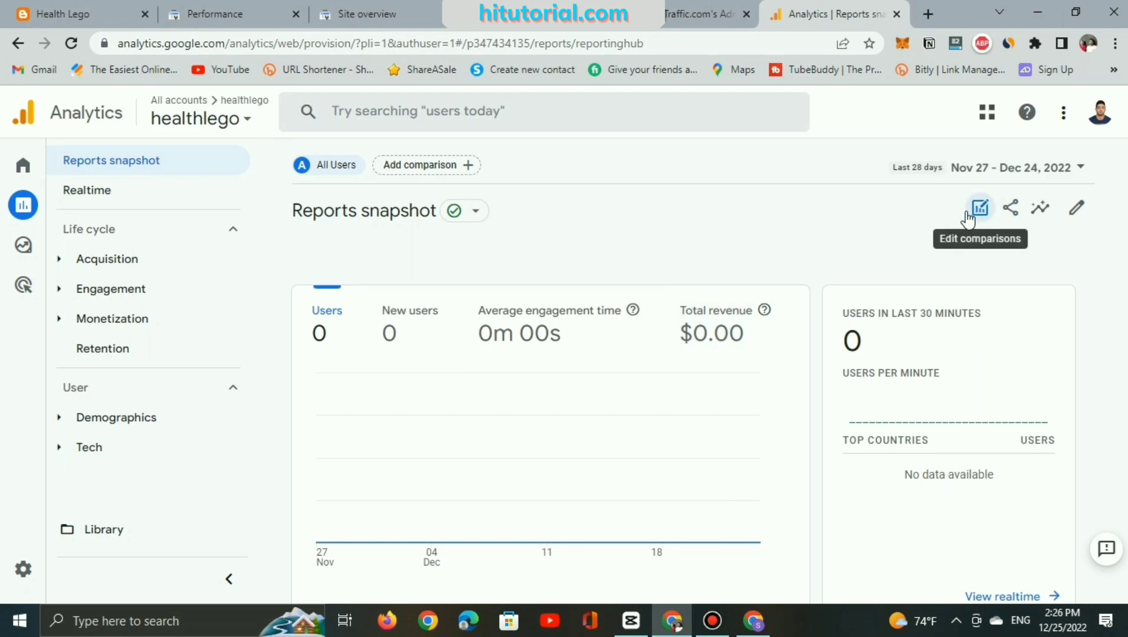
{"action": "left_click", "coordinate": [1032, 209]}
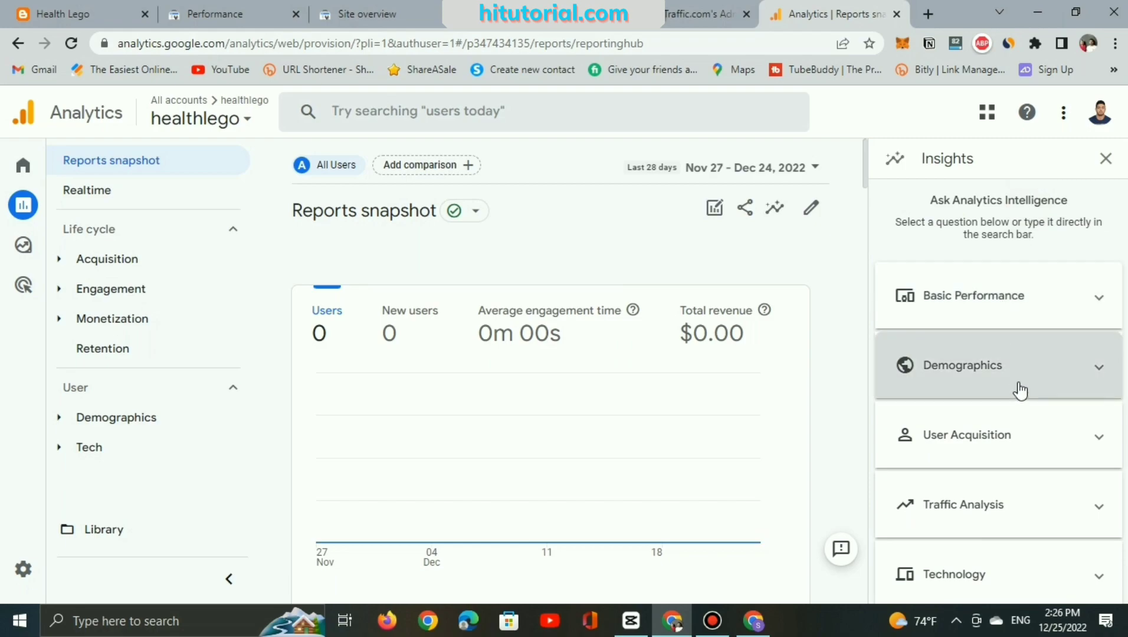
{"action": "left_click", "coordinate": [1047, 531]}
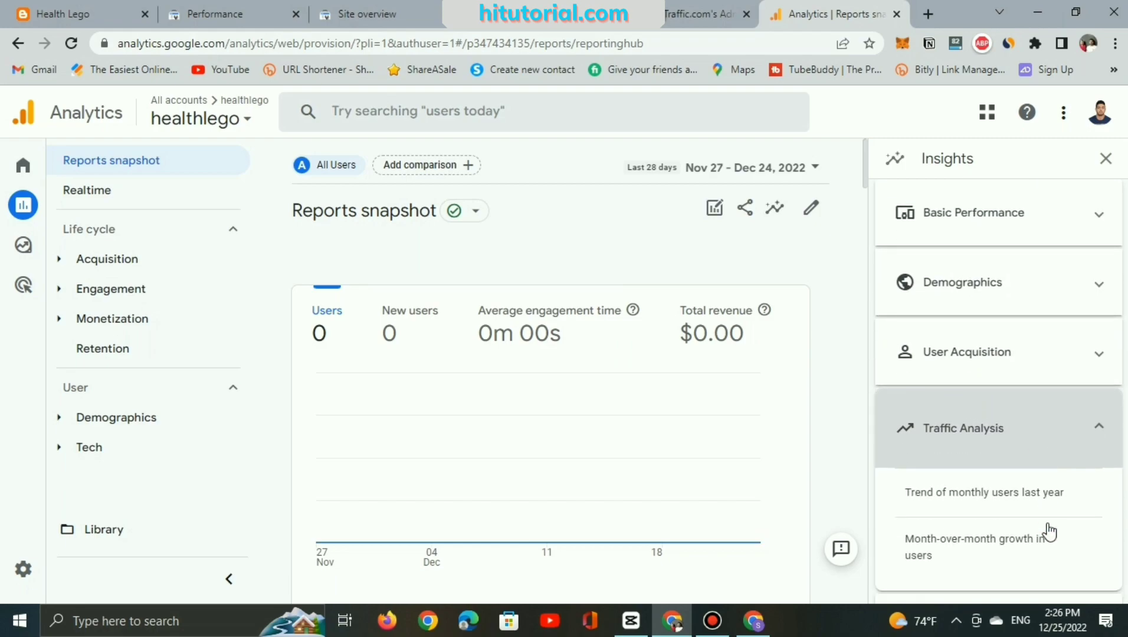
{"action": "scroll", "coordinate": [1055, 408], "scroll_direction": "down", "scroll_amount": 3}
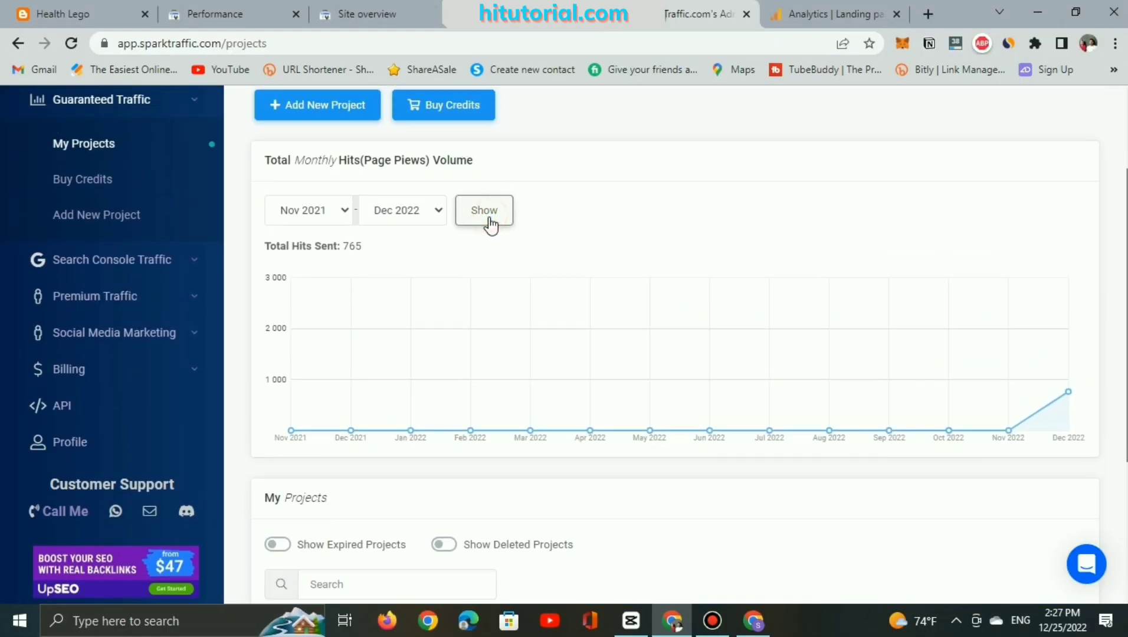
Refresh the SparkTraffic chart to 1,711 December 2022 hits and scroll to the demo project.
{"action": "left_click", "coordinate": [488, 220]}
{"action": "mouse_move", "coordinate": [1073, 342]}
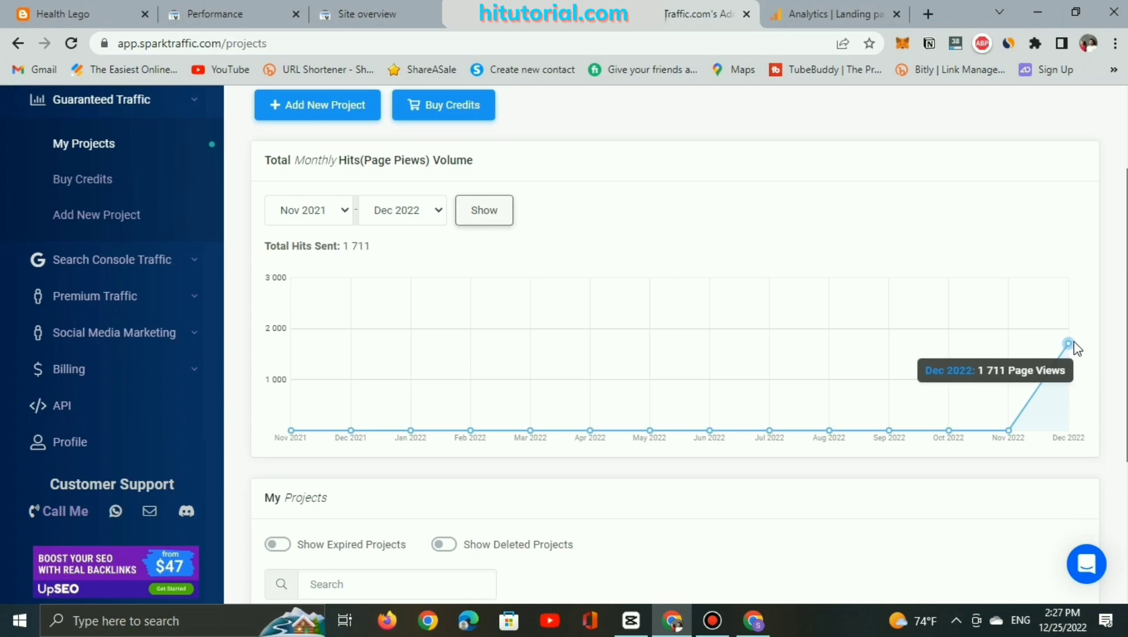
{"action": "scroll", "coordinate": [994, 372], "scroll_direction": "down", "scroll_amount": 4}
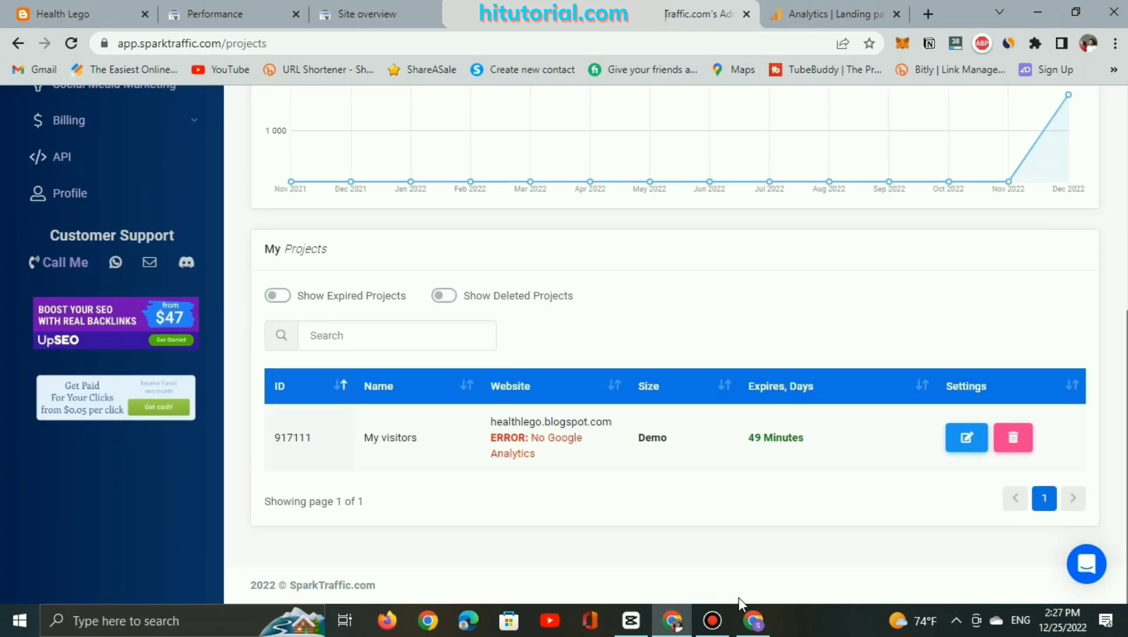
Refresh the Health Lego Blogger stats to 1.34K views and review referrers, browsers and countries.
{"action": "left_click", "coordinate": [759, 629]}
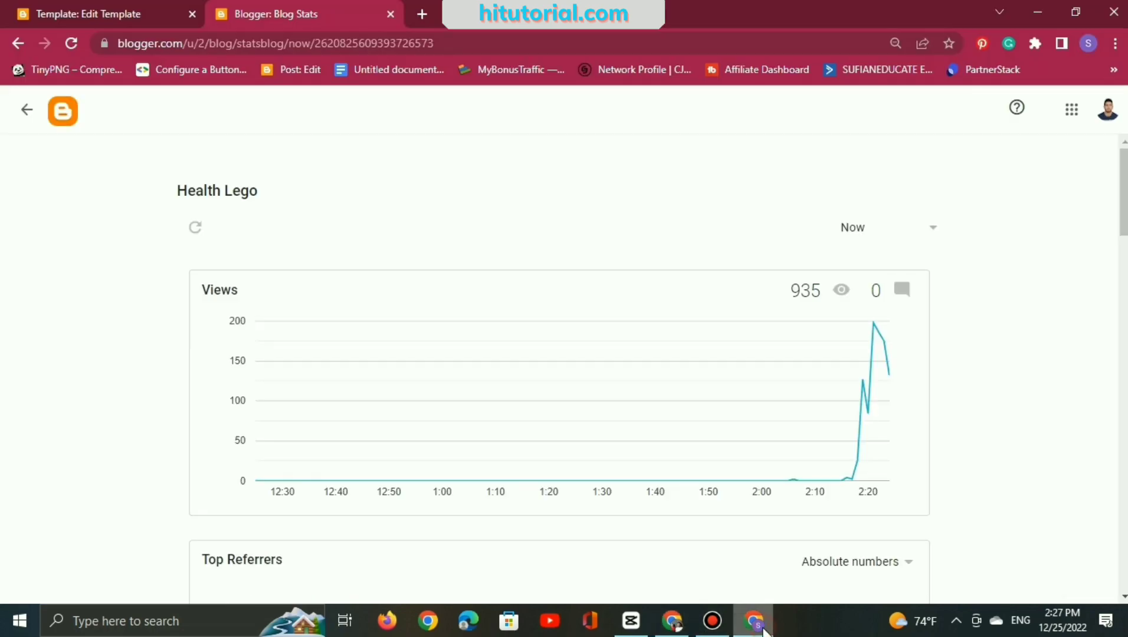
{"action": "left_click", "coordinate": [196, 227]}
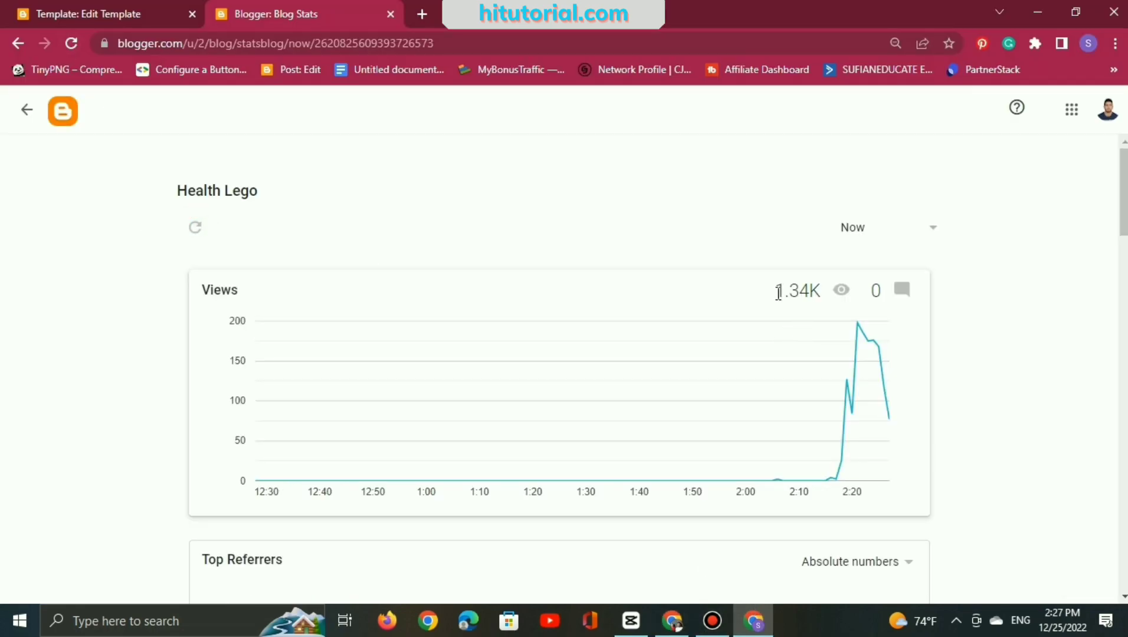
{"action": "scroll", "coordinate": [787, 291], "scroll_direction": "down", "scroll_amount": 10}
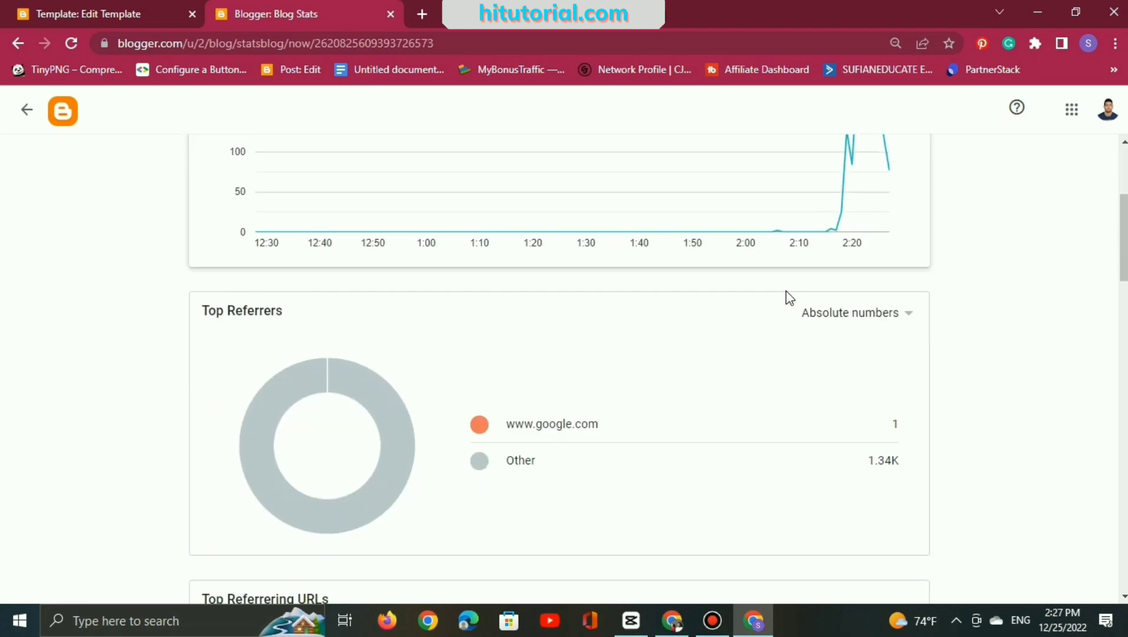
{"action": "scroll", "coordinate": [785, 291], "scroll_direction": "down", "scroll_amount": 3}
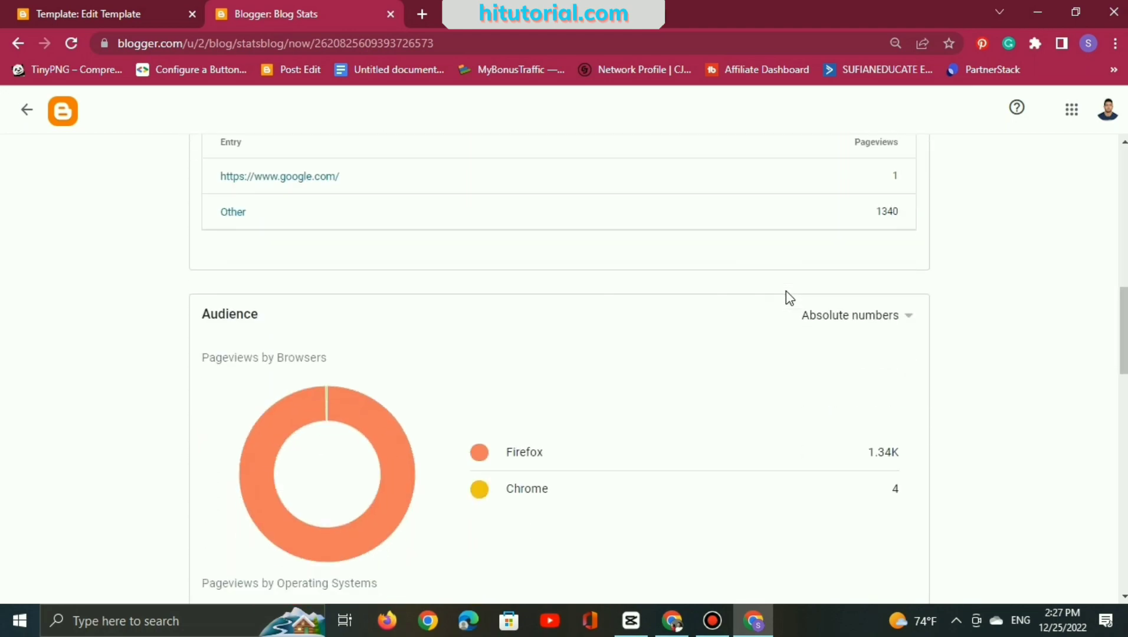
{"action": "scroll", "coordinate": [786, 291], "scroll_direction": "down", "scroll_amount": 12}
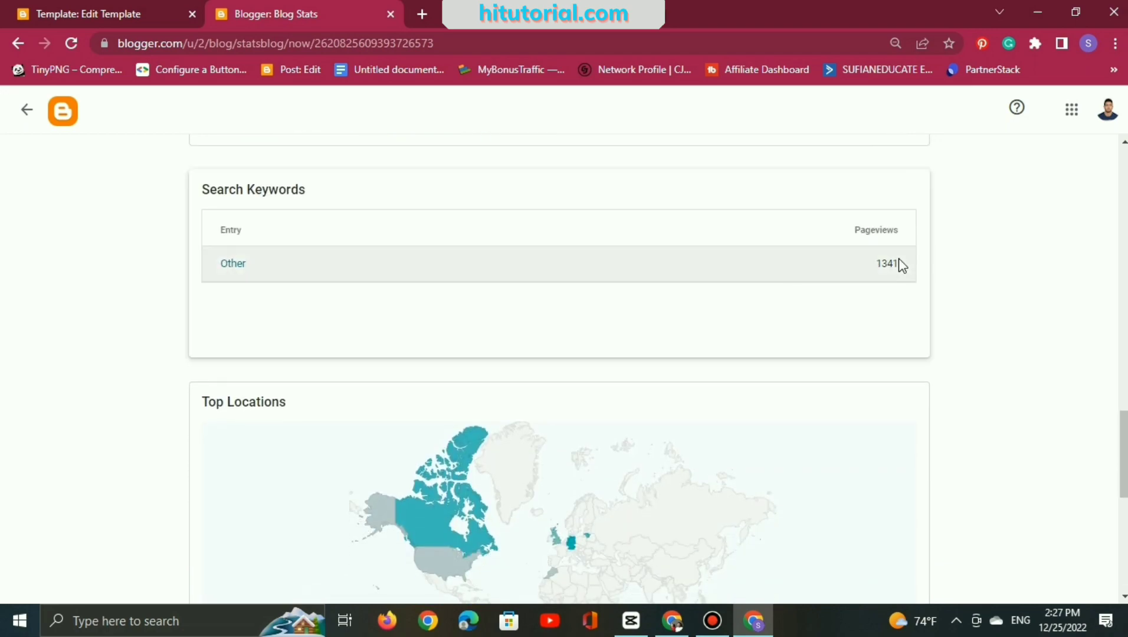
{"action": "scroll", "coordinate": [803, 317], "scroll_direction": "down", "scroll_amount": 3}
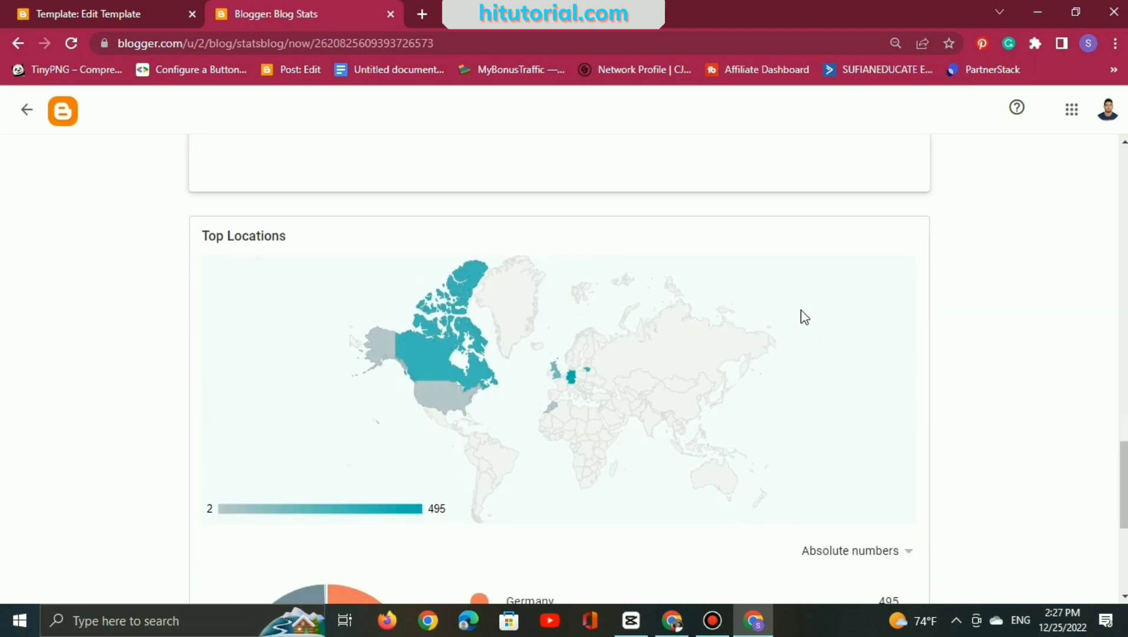
{"action": "scroll", "coordinate": [800, 311], "scroll_direction": "down", "scroll_amount": 3}
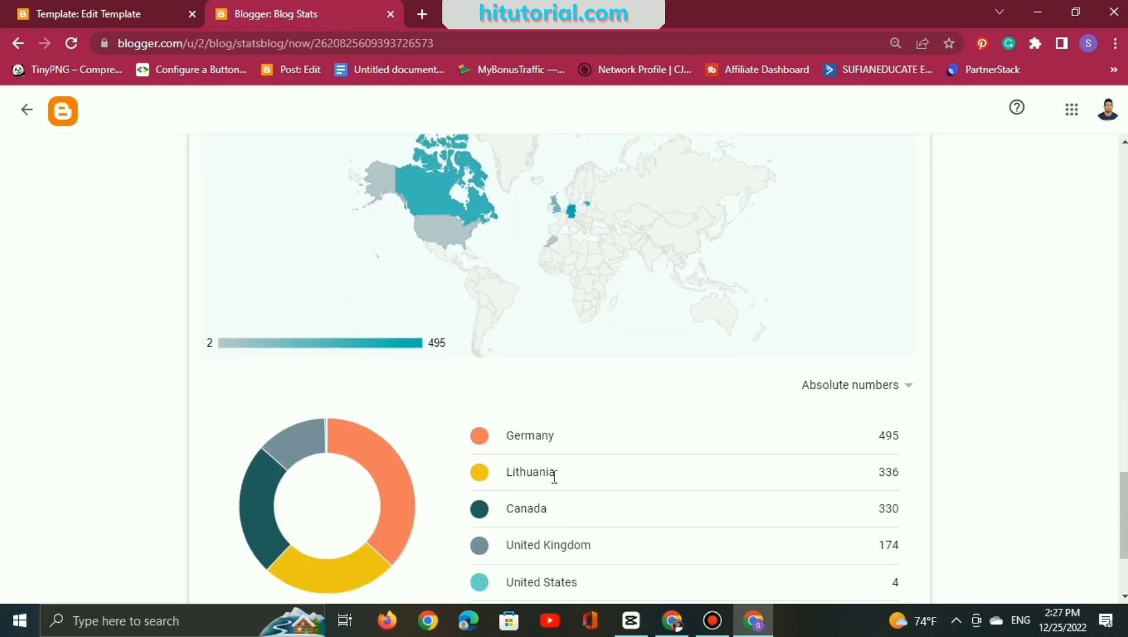
{"action": "scroll", "coordinate": [578, 541], "scroll_direction": "down", "scroll_amount": 2}
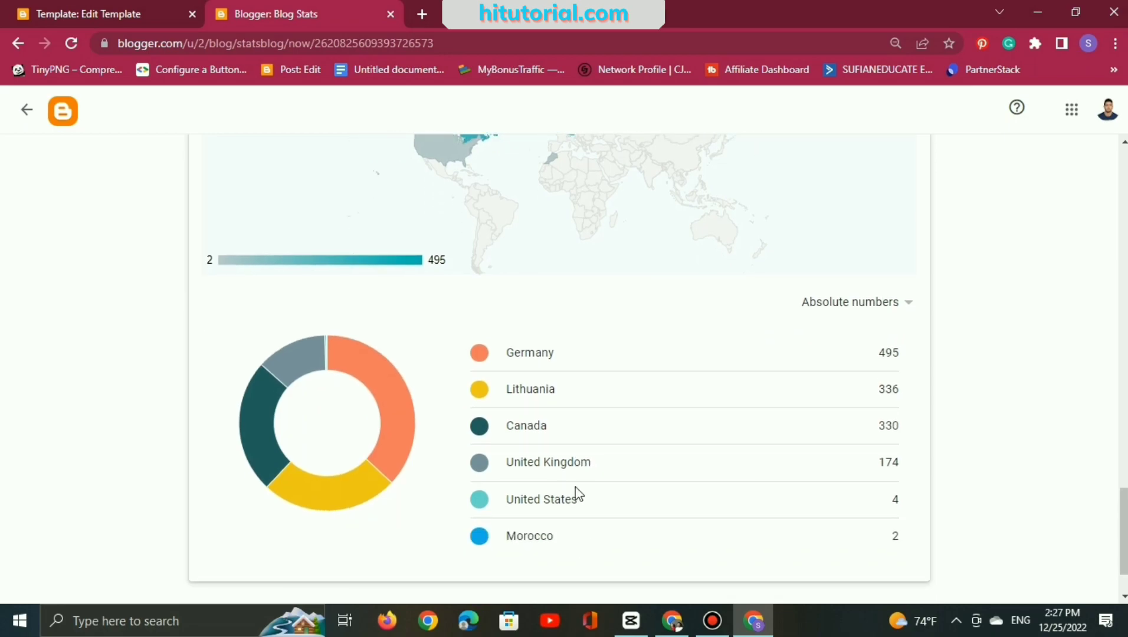
{"action": "scroll", "coordinate": [577, 496], "scroll_direction": "up", "scroll_amount": 3}
{"action": "scroll", "coordinate": [517, 357], "scroll_direction": "down", "scroll_amount": 4}
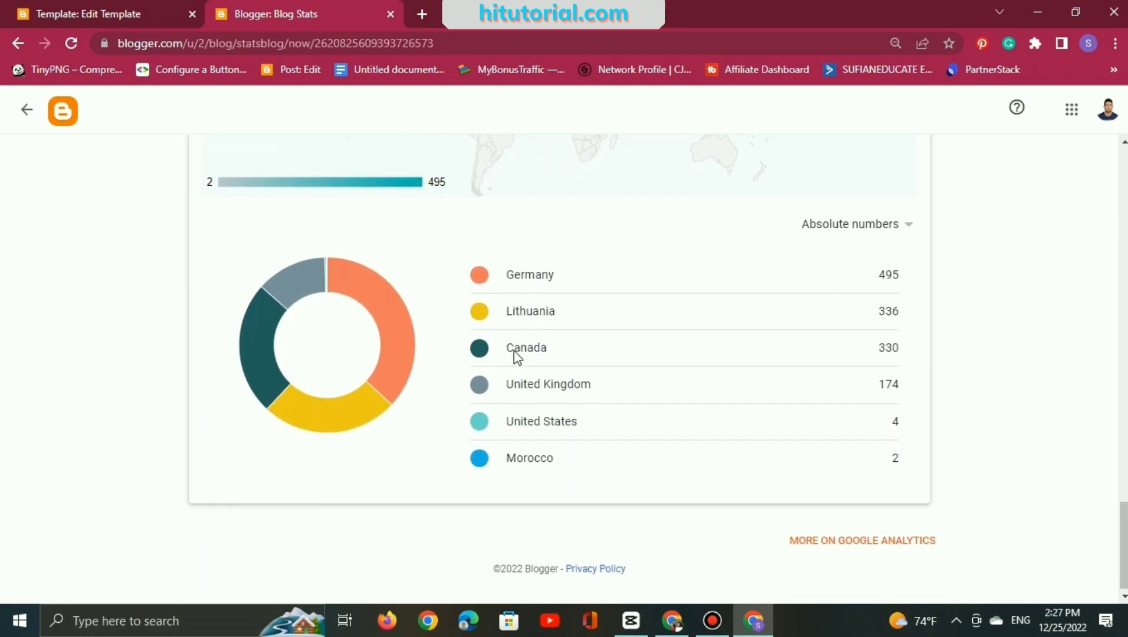
{"action": "scroll", "coordinate": [704, 591], "scroll_direction": "up", "scroll_amount": 11}
{"action": "left_click", "coordinate": [678, 624]}
{"action": "scroll", "coordinate": [655, 584], "scroll_direction": "up", "scroll_amount": 6}
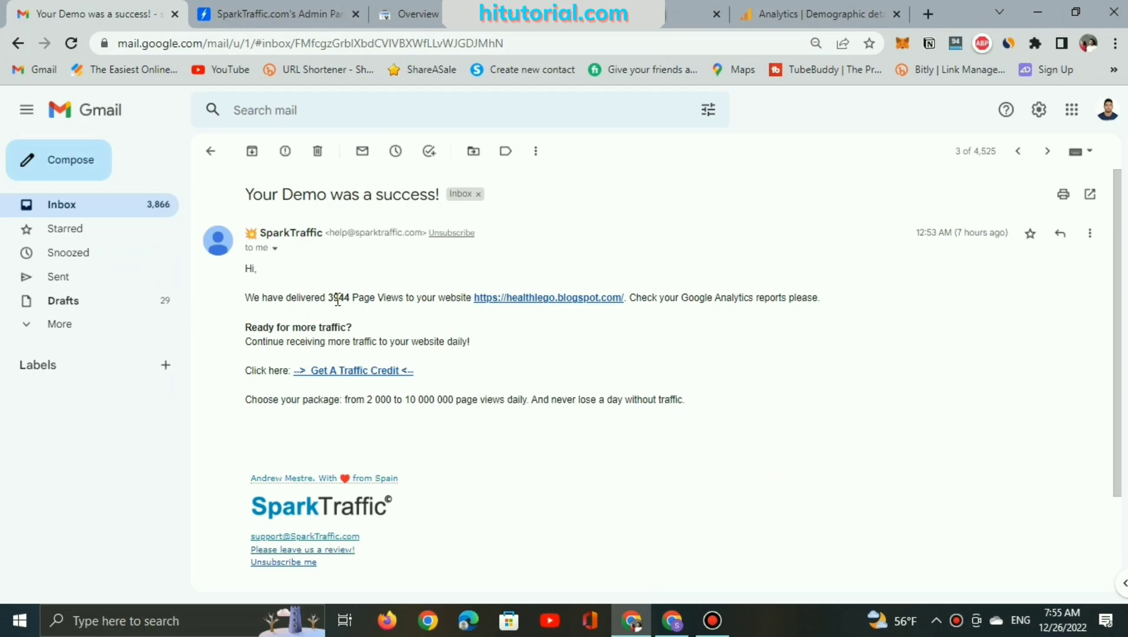
Highlight the sentence reporting 3944 Page Views delivered in SparkTraffic's demo success email.
{"action": "left_click_drag", "start_coordinate": [407, 298], "coordinate": [328, 293]}
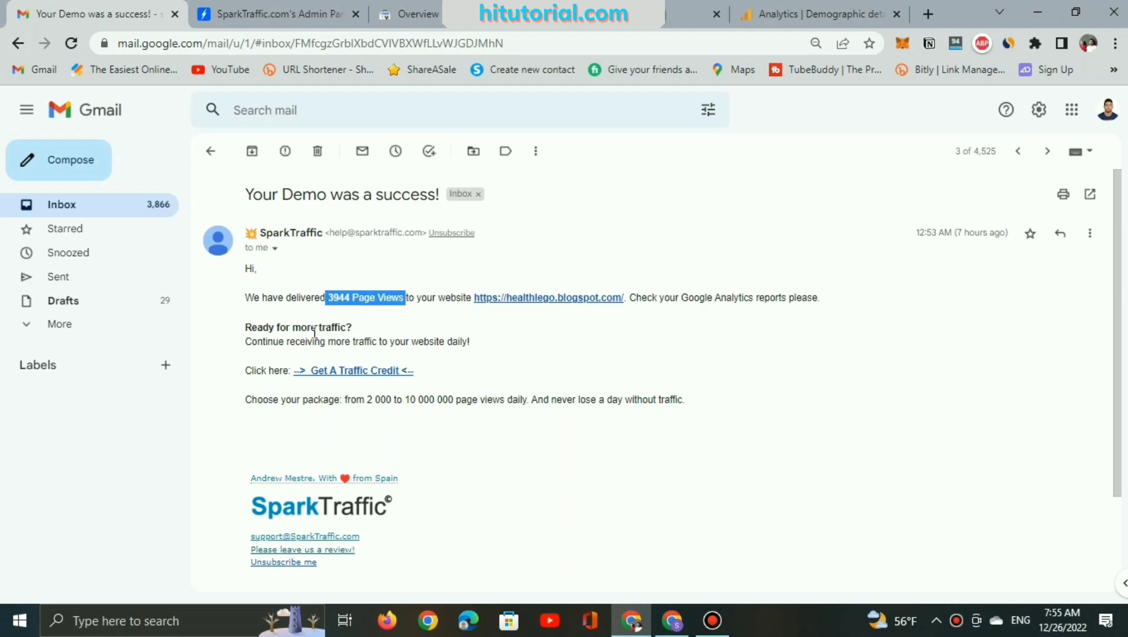
{"action": "left_click_drag", "start_coordinate": [678, 296], "coordinate": [711, 289]}
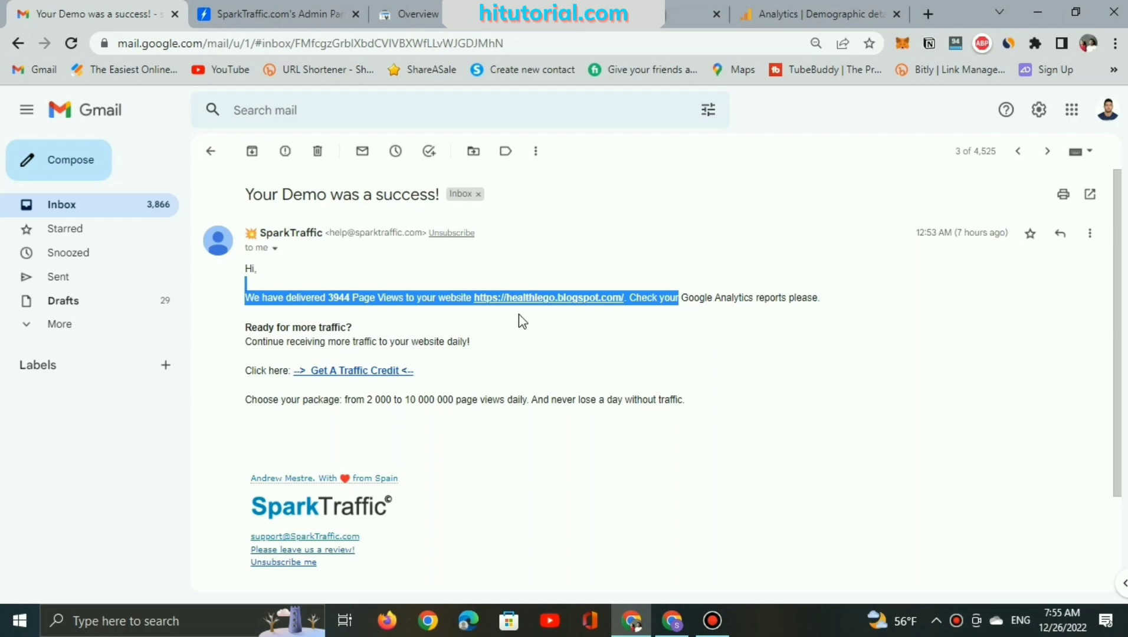
{"action": "left_click", "coordinate": [784, 9]}
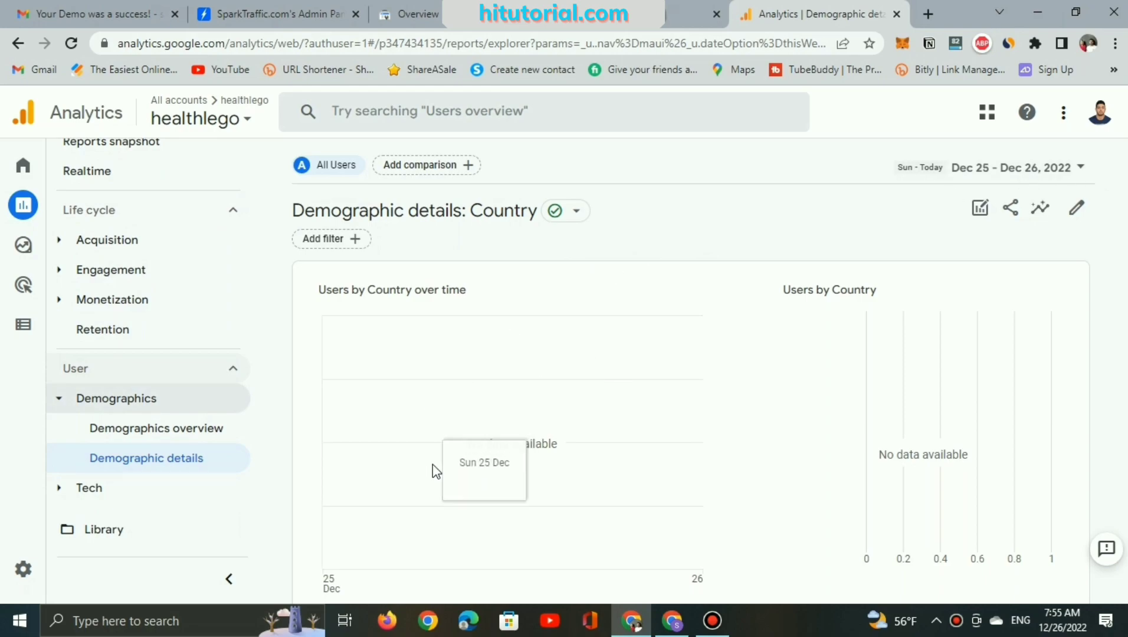
Check that the Analytics Country demographic report shows no data for Dec 25 – Dec 26, 2022.
{"action": "scroll", "coordinate": [498, 449], "scroll_direction": "down", "scroll_amount": 4}
{"action": "scroll", "coordinate": [499, 454], "scroll_direction": "down", "scroll_amount": 4}
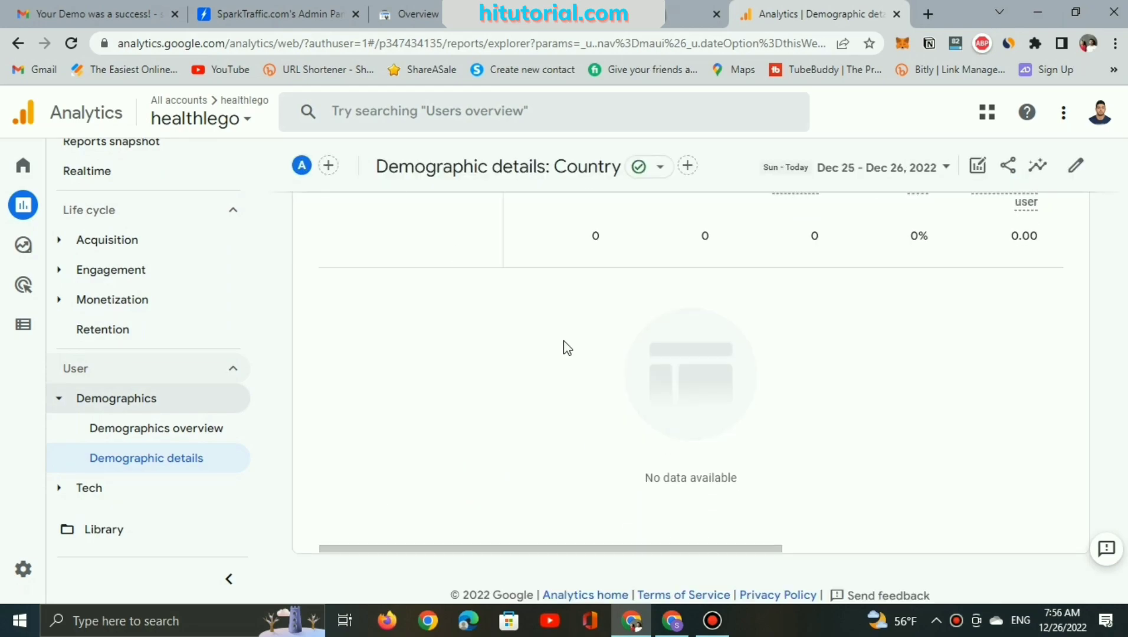
{"action": "scroll", "coordinate": [685, 410], "scroll_direction": "up", "scroll_amount": 8}
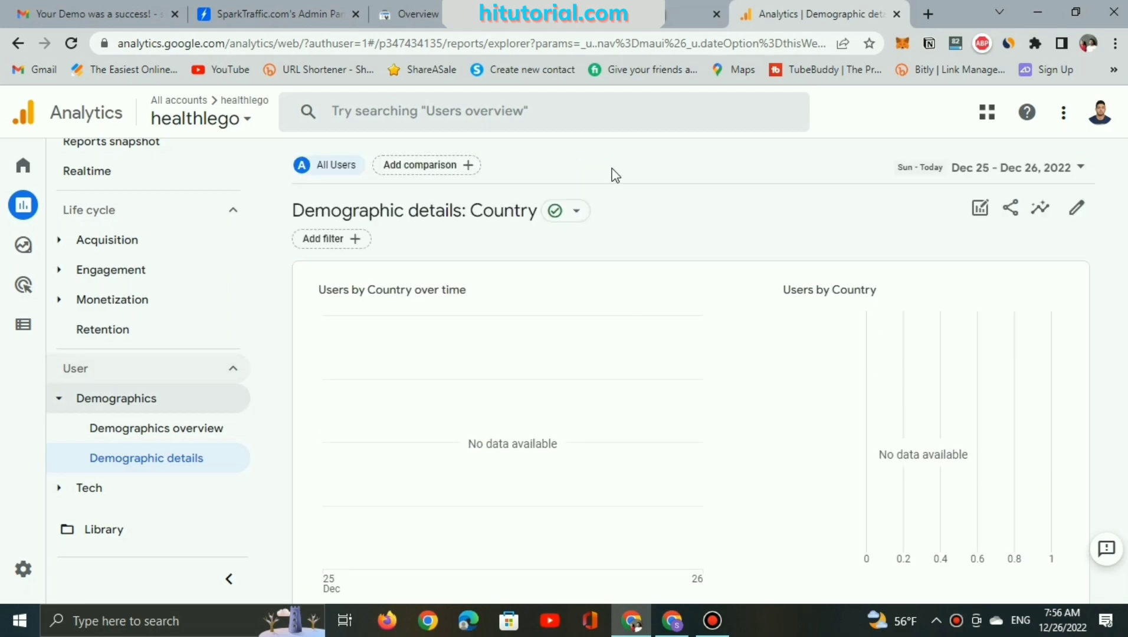
{"action": "left_click", "coordinate": [590, 13]}
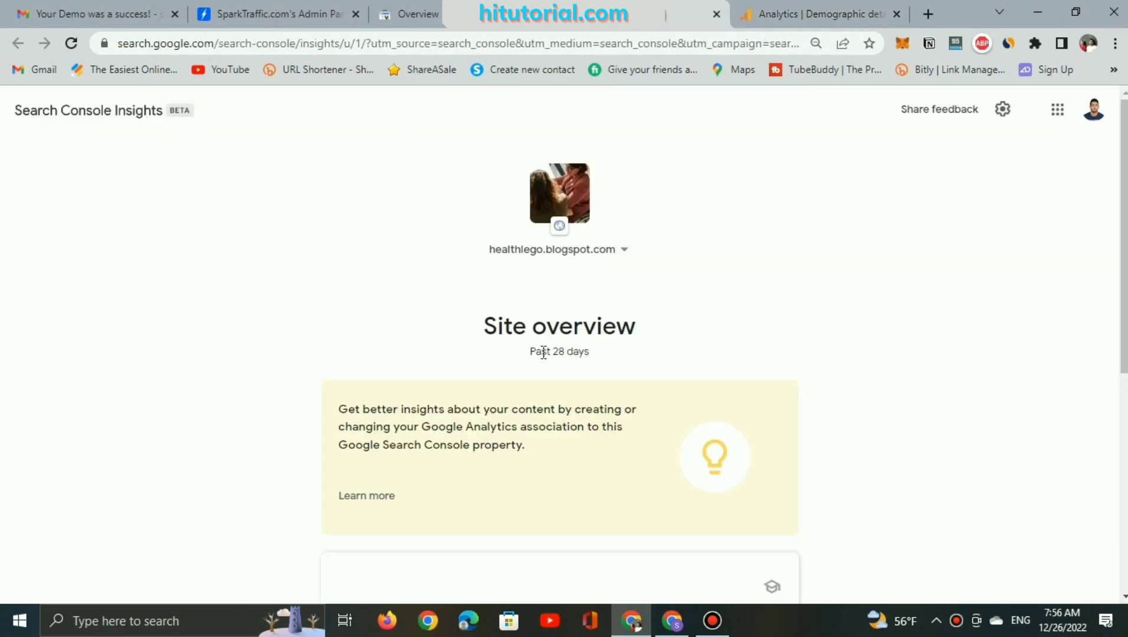
Check that the Search Console Insights site overview for healthlego.blogspot.com has no data.
{"action": "scroll", "coordinate": [589, 354], "scroll_direction": "down", "scroll_amount": 4}
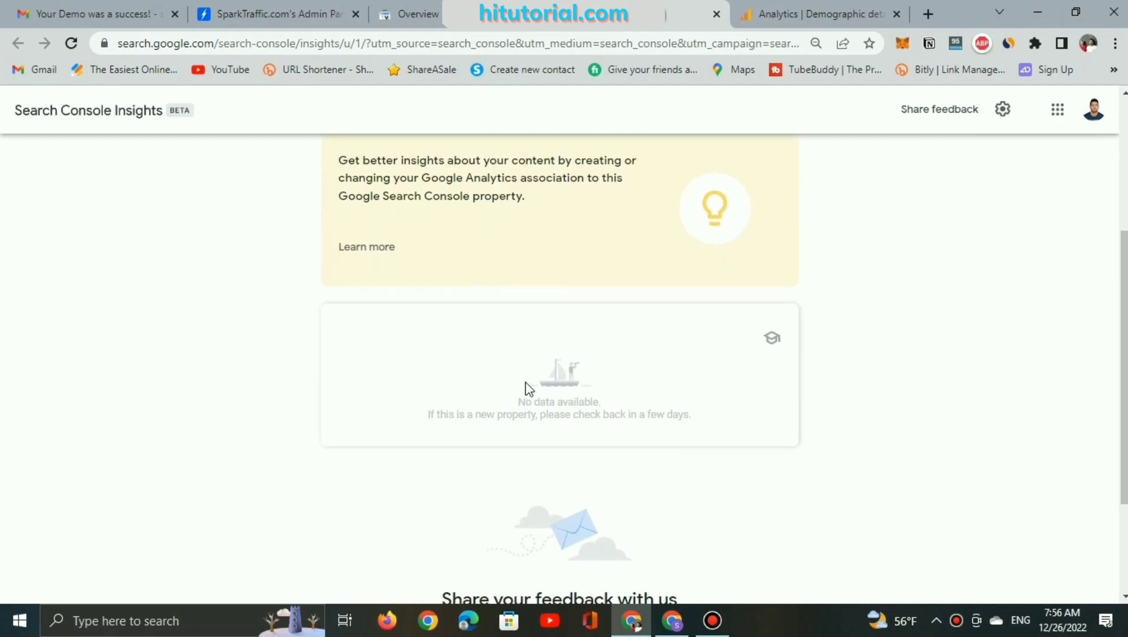
{"action": "scroll", "coordinate": [632, 411], "scroll_direction": "down", "scroll_amount": 3}
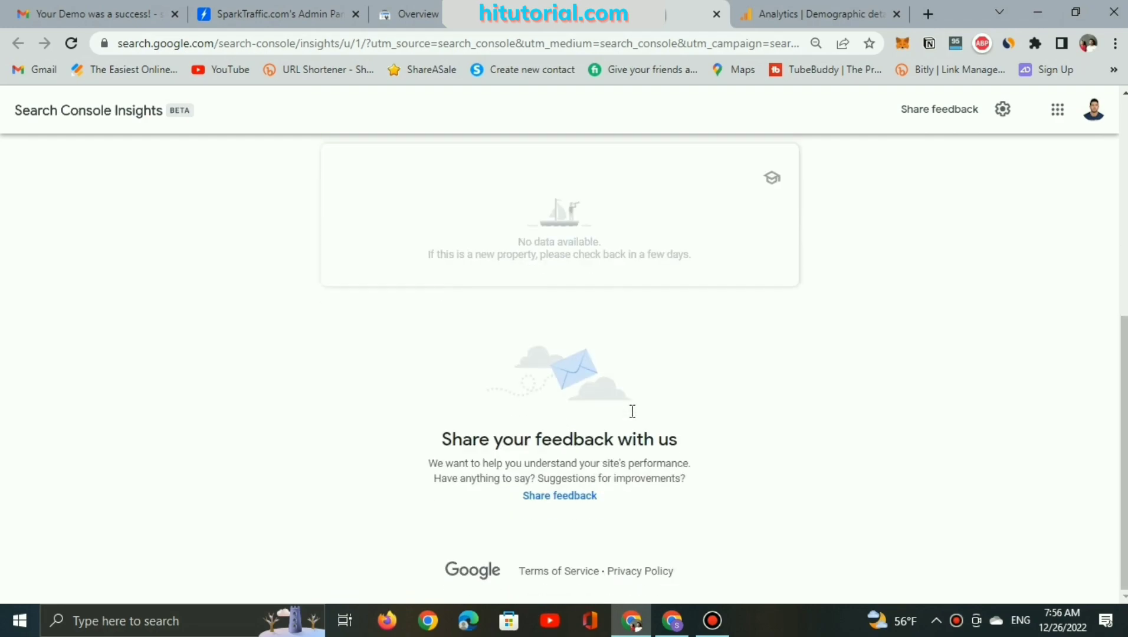
{"action": "scroll", "coordinate": [730, 363], "scroll_direction": "up", "scroll_amount": 7}
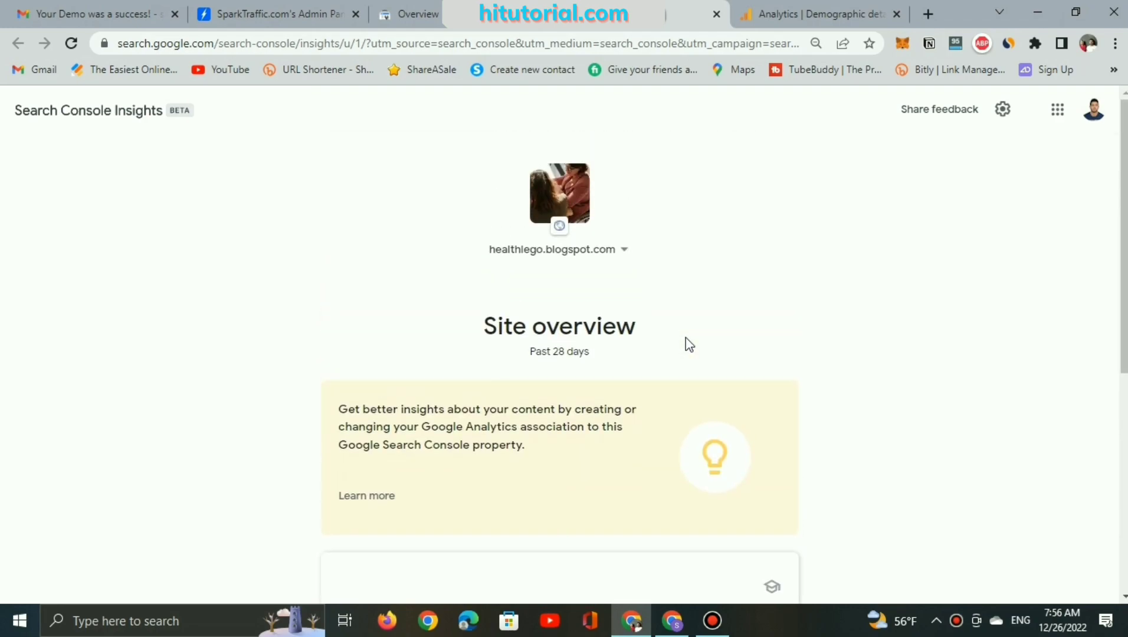
{"action": "key", "text": "ctrl+Page_Up"}
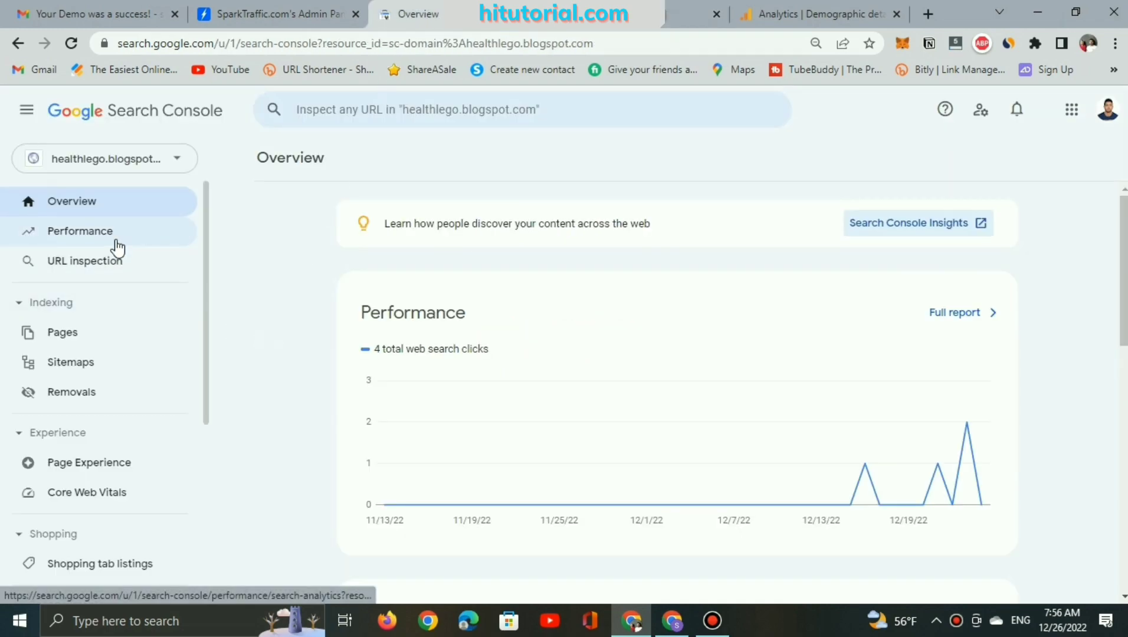
Show the Search Console Performance report for the most recent date and its top pages table.
{"action": "left_click", "coordinate": [72, 232]}
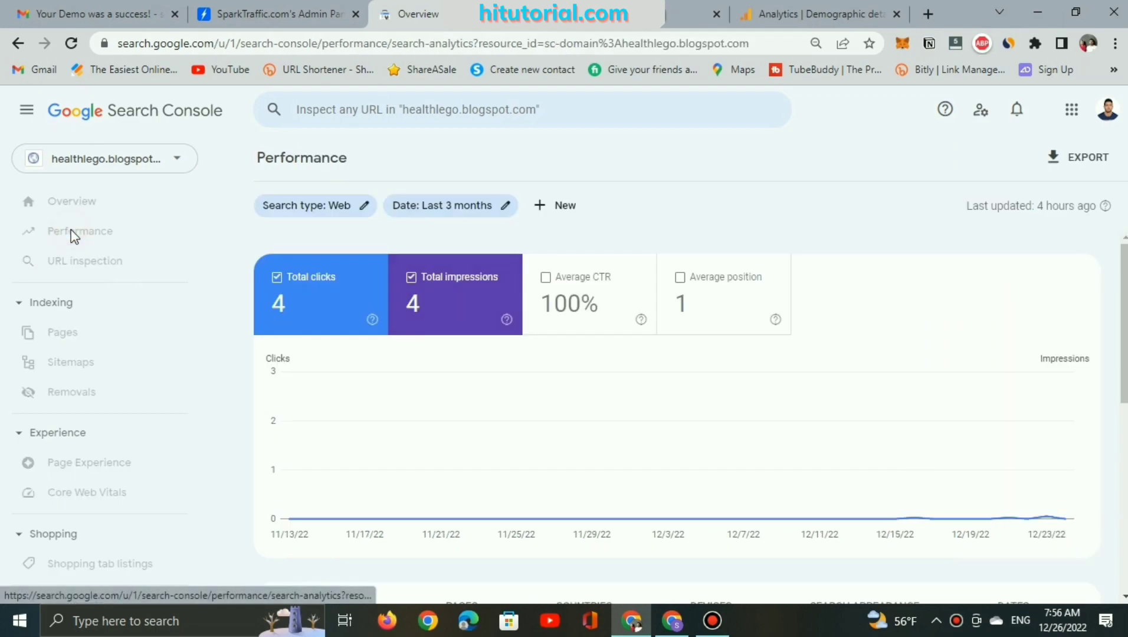
{"action": "left_click", "coordinate": [495, 205]}
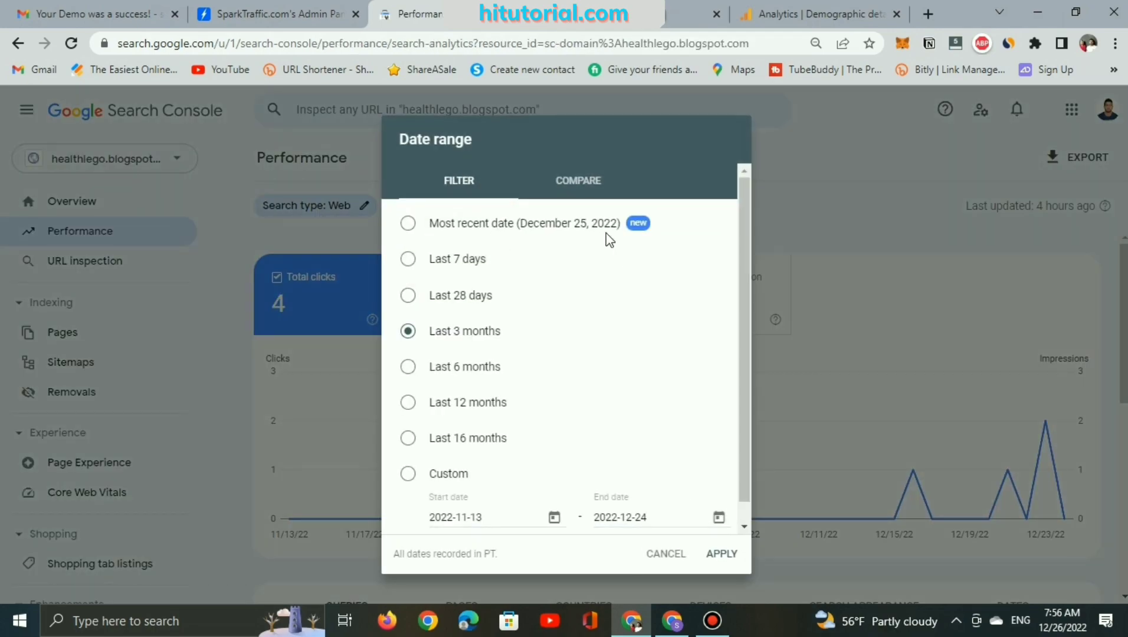
{"action": "left_click", "coordinate": [409, 224]}
{"action": "left_click", "coordinate": [720, 553]}
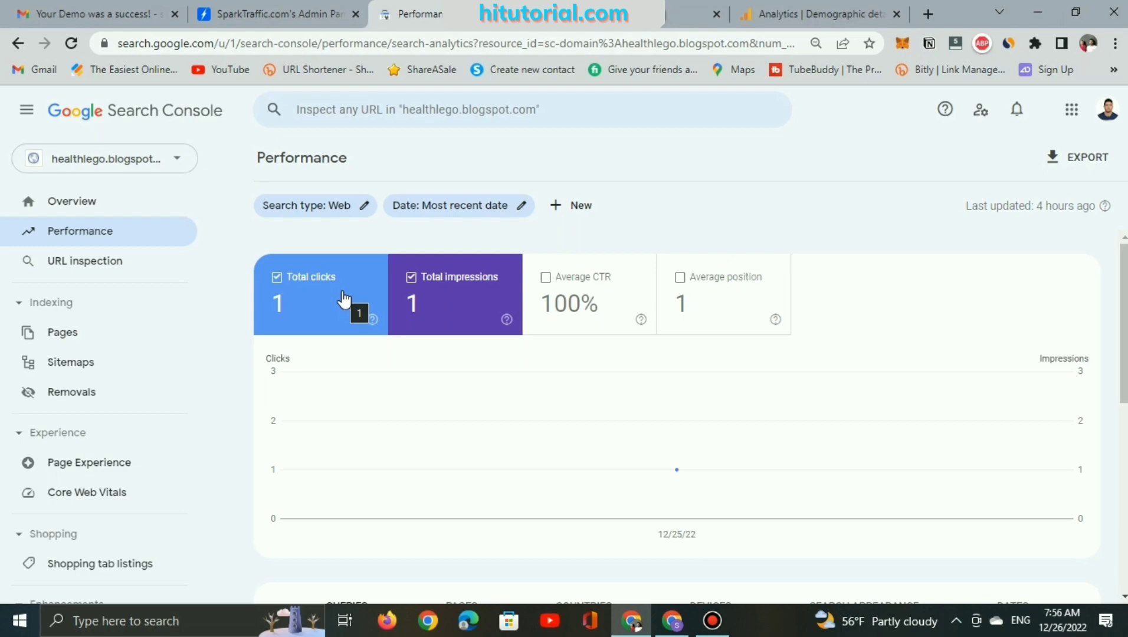
{"action": "scroll", "coordinate": [345, 299], "scroll_direction": "down", "scroll_amount": 4}
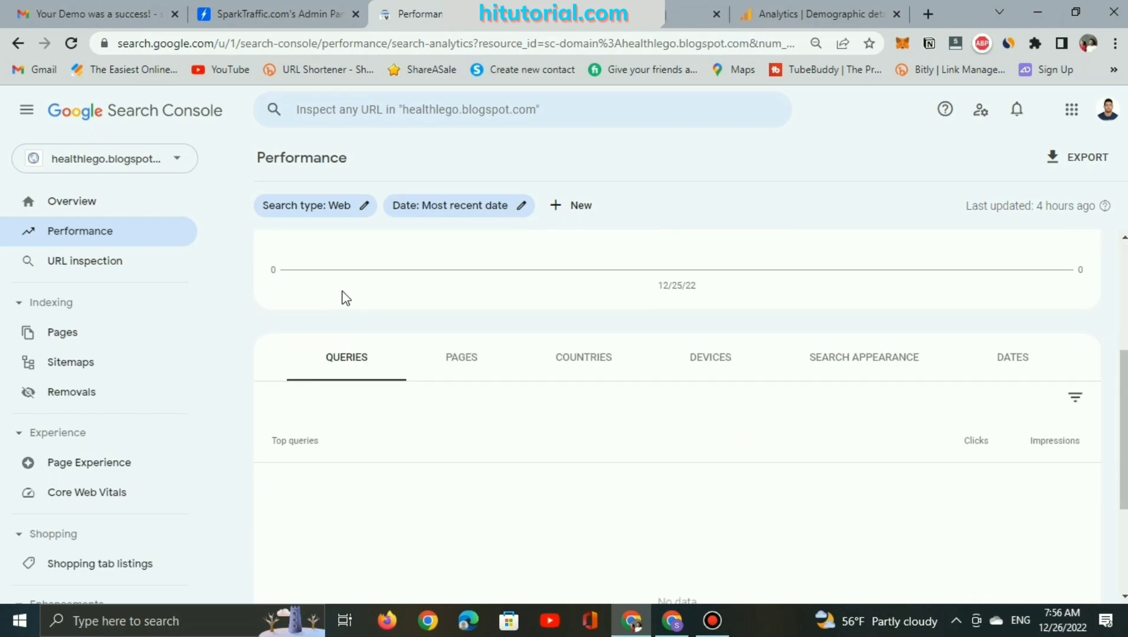
{"action": "left_click", "coordinate": [467, 361]}
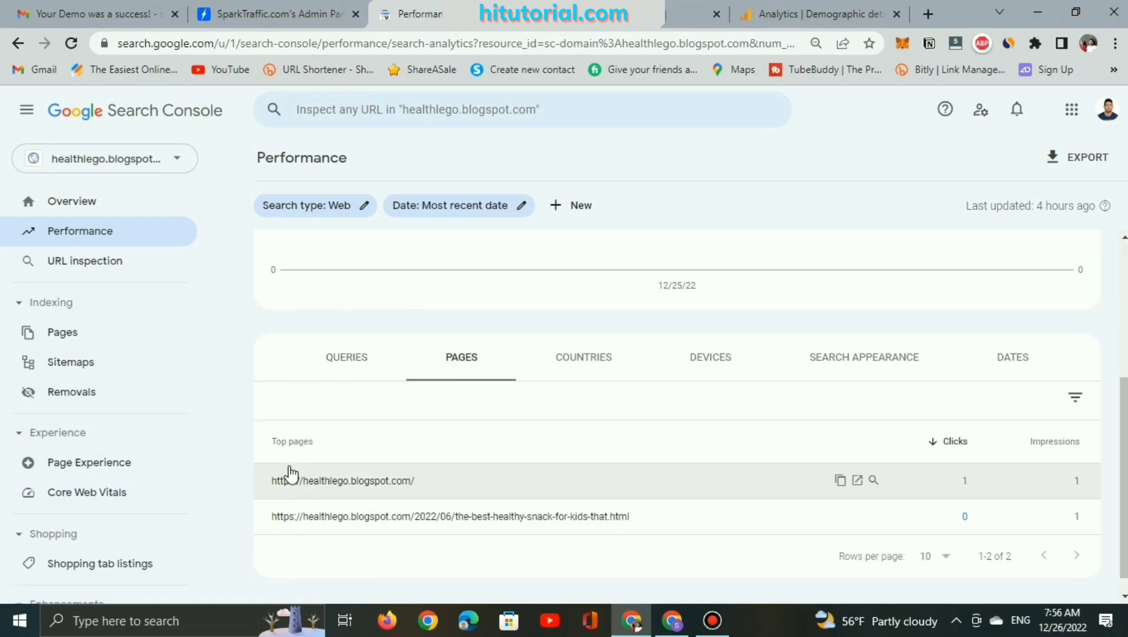
{"action": "scroll", "coordinate": [262, 449], "scroll_direction": "up", "scroll_amount": 4}
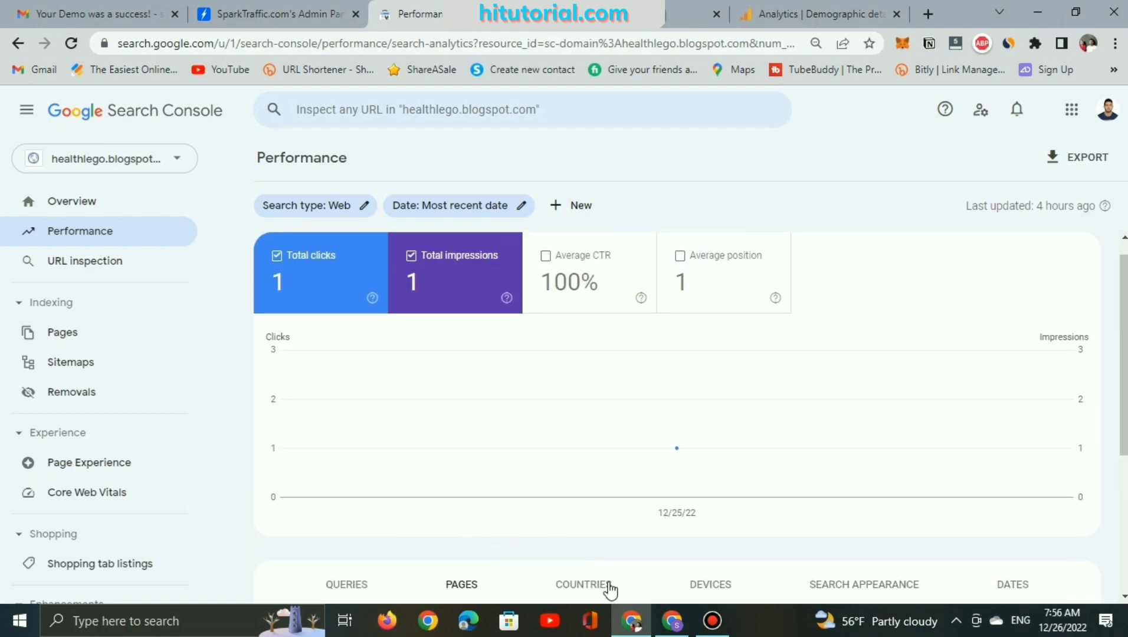
{"action": "left_click", "coordinate": [673, 620]}
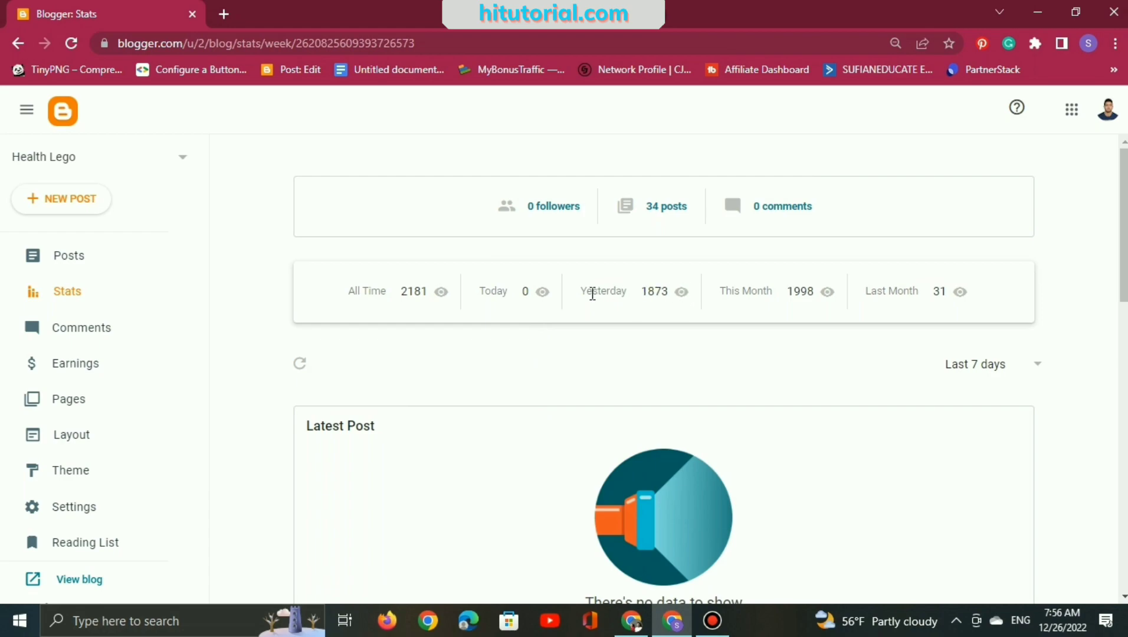
Limit the Health Lego Blogger stats to the last 24 hours.
{"action": "scroll", "coordinate": [667, 303], "scroll_direction": "down", "scroll_amount": 3}
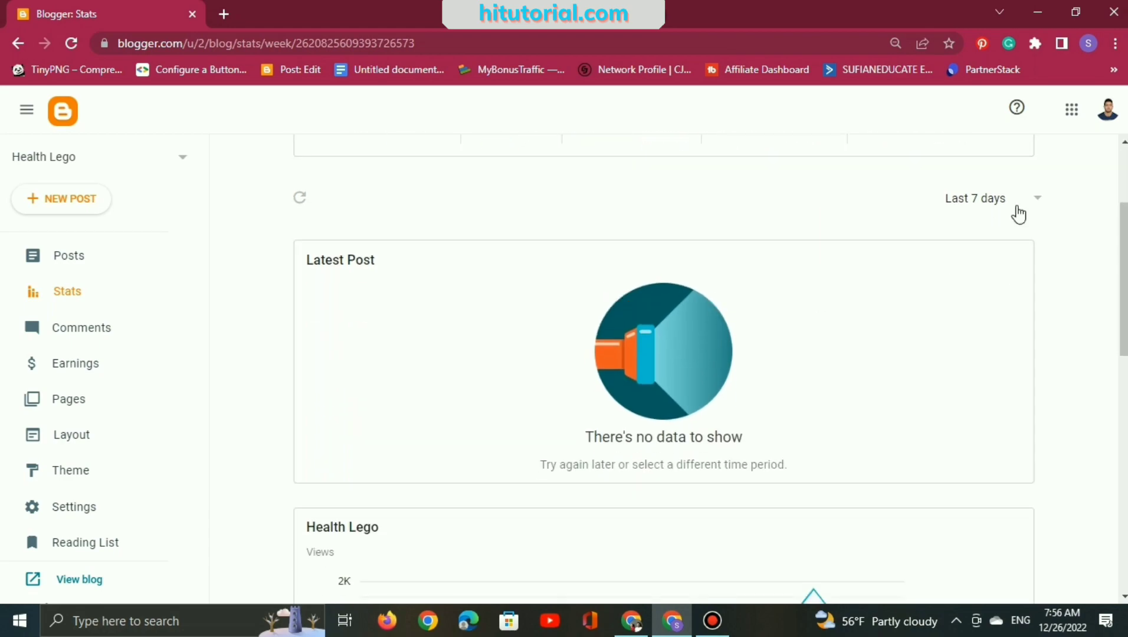
{"action": "left_click", "coordinate": [1017, 203]}
{"action": "left_click", "coordinate": [991, 247]}
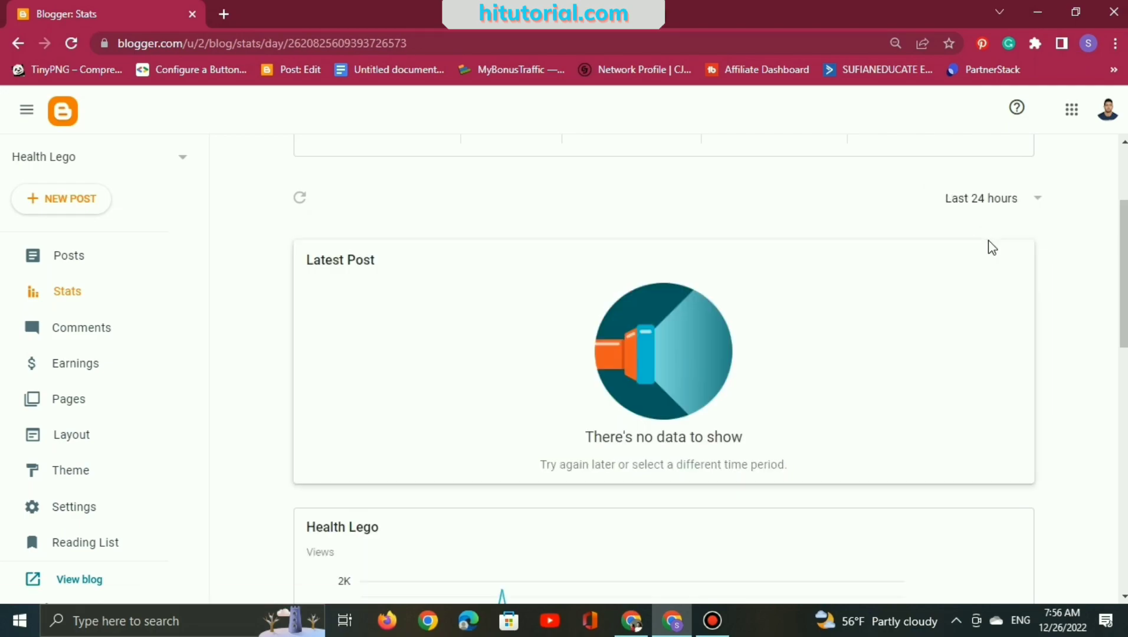
{"action": "scroll", "coordinate": [768, 343], "scroll_direction": "down", "scroll_amount": 4}
{"action": "scroll", "coordinate": [772, 348], "scroll_direction": "down", "scroll_amount": 4}
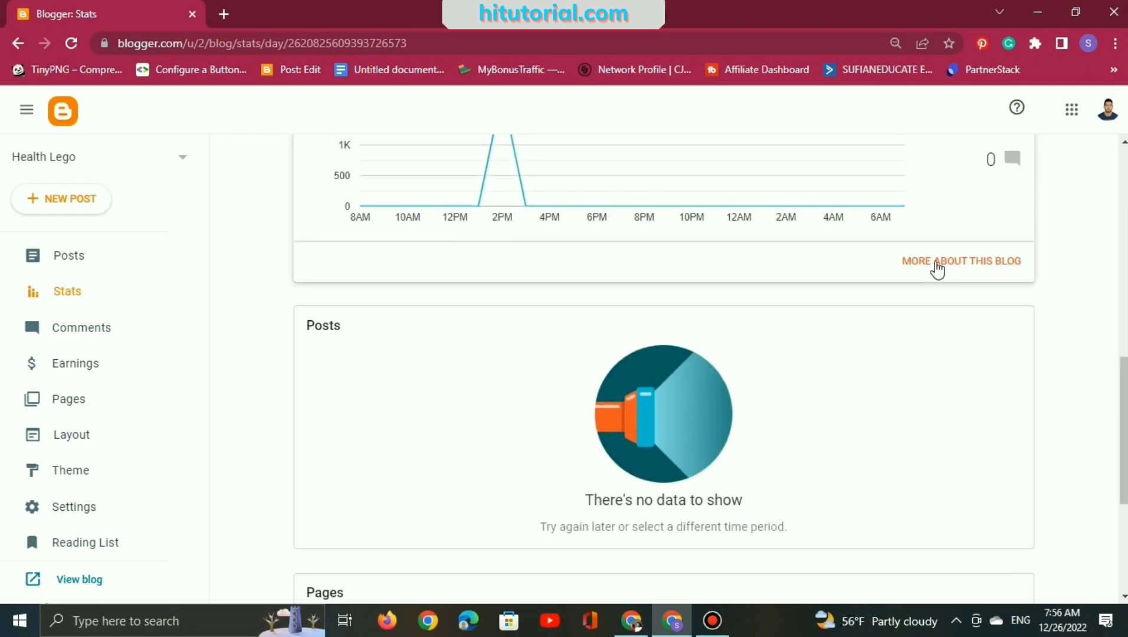
Browse the blog's detailed last-24-hours stats, where Germany leads with 798 views.
{"action": "left_click", "coordinate": [937, 260]}
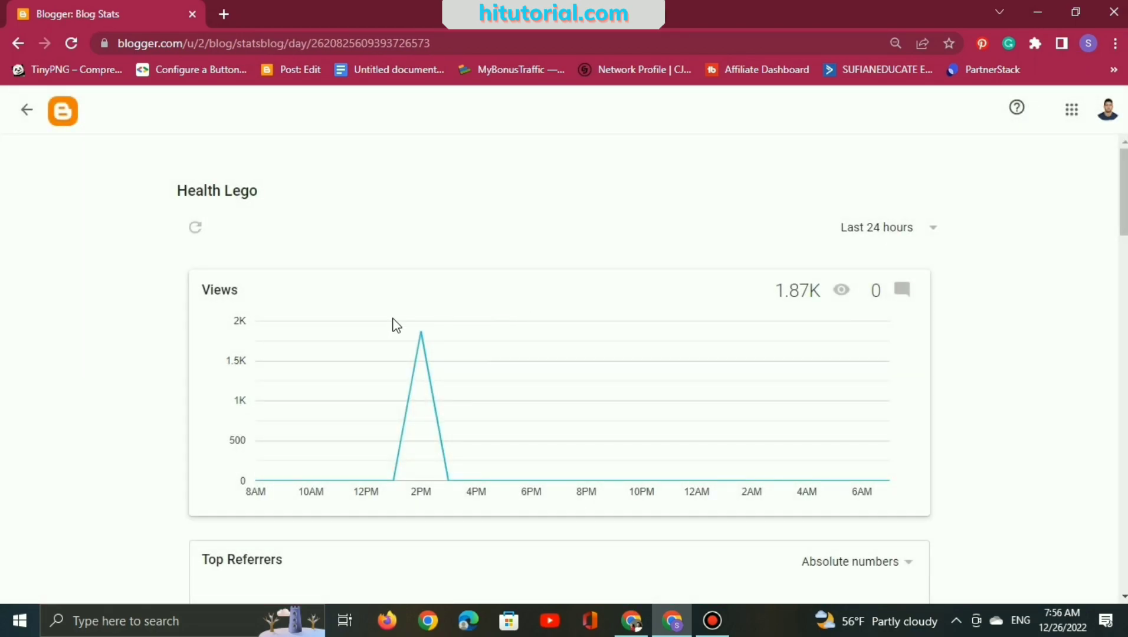
{"action": "scroll", "coordinate": [395, 324], "scroll_direction": "down", "scroll_amount": 8}
{"action": "scroll", "coordinate": [395, 326], "scroll_direction": "down", "scroll_amount": 12}
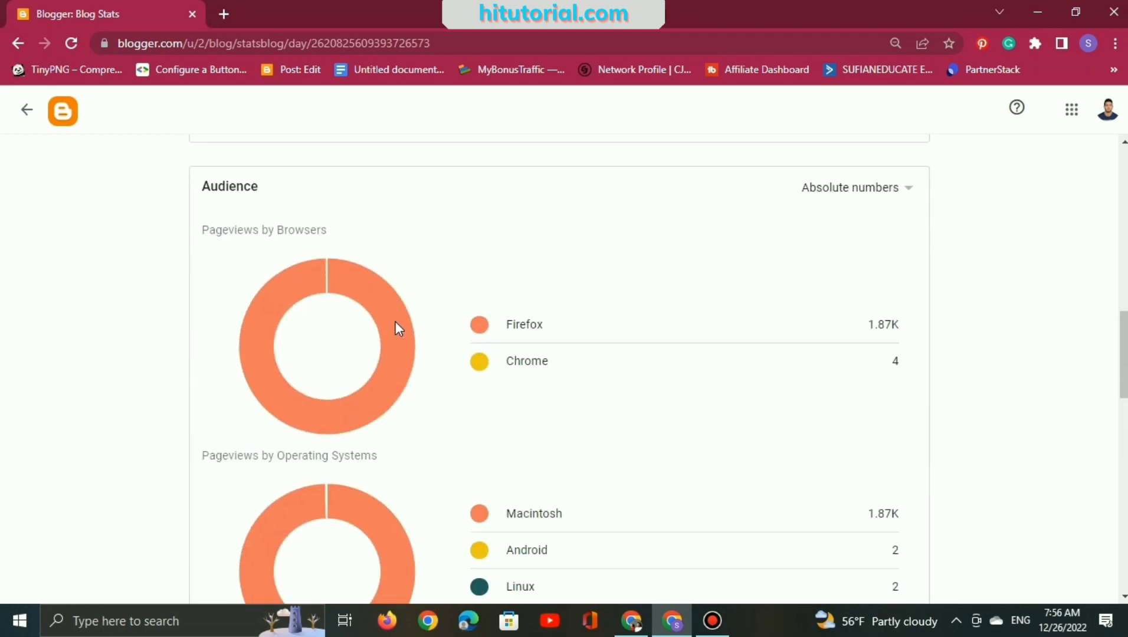
{"action": "scroll", "coordinate": [597, 294], "scroll_direction": "down", "scroll_amount": 1}
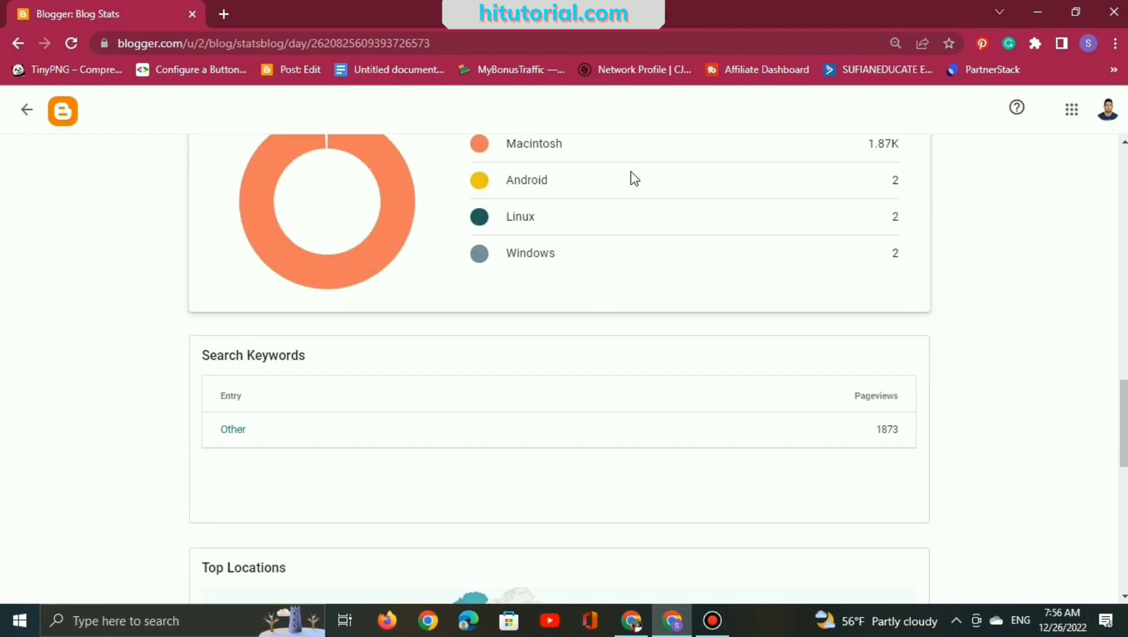
{"action": "scroll", "coordinate": [519, 168], "scroll_direction": "down", "scroll_amount": 5}
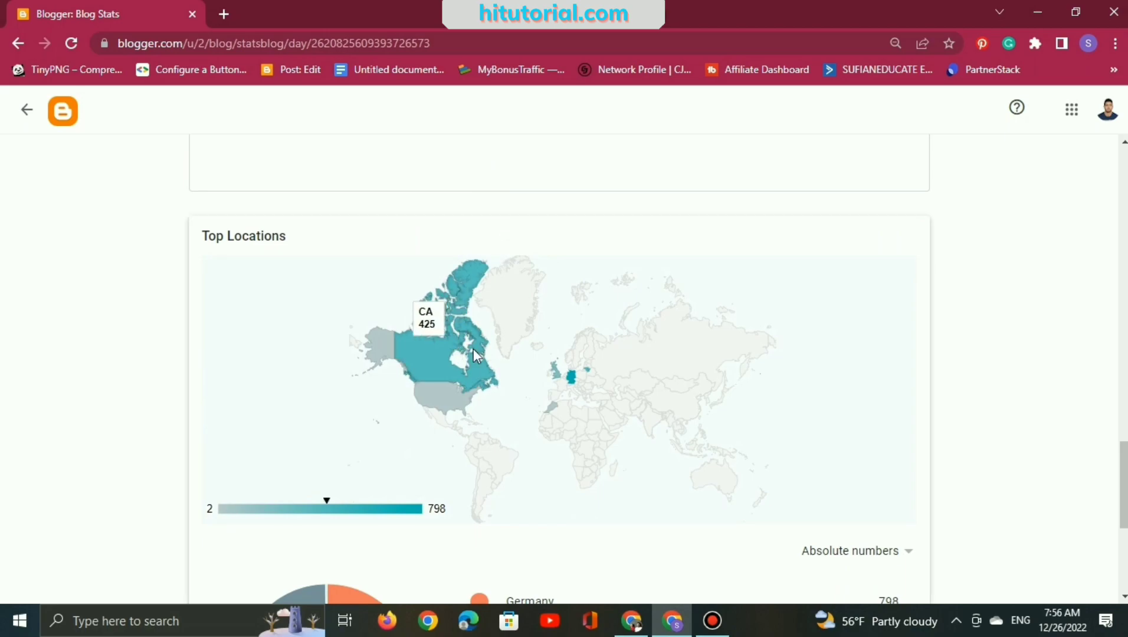
{"action": "scroll", "coordinate": [501, 357], "scroll_direction": "down", "scroll_amount": 3}
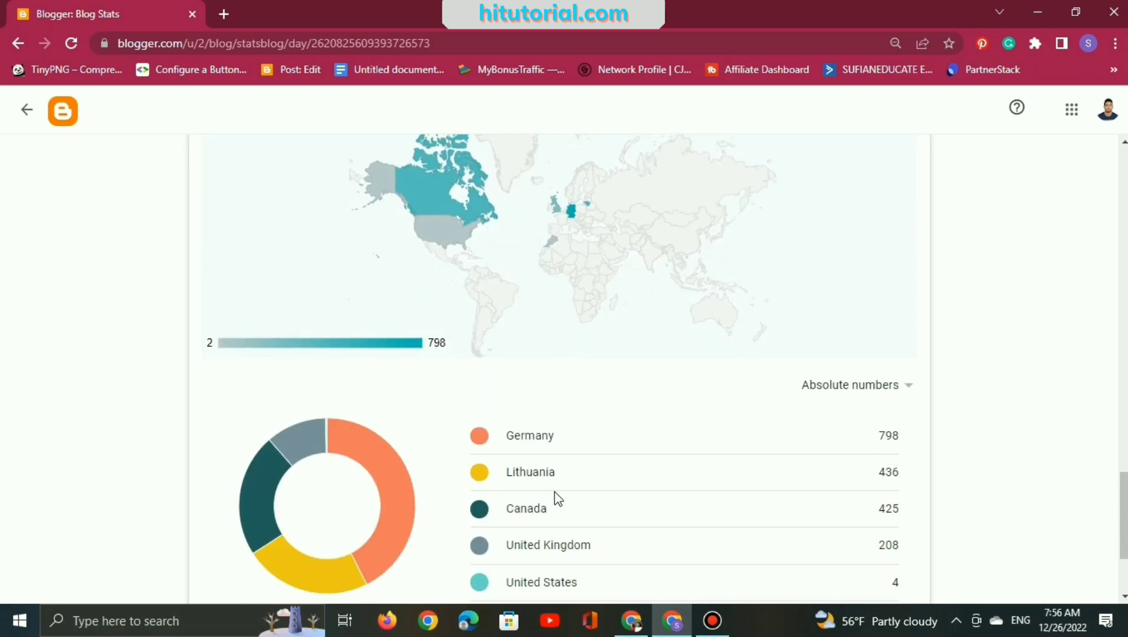
{"action": "scroll", "coordinate": [549, 407], "scroll_direction": "down", "scroll_amount": 3}
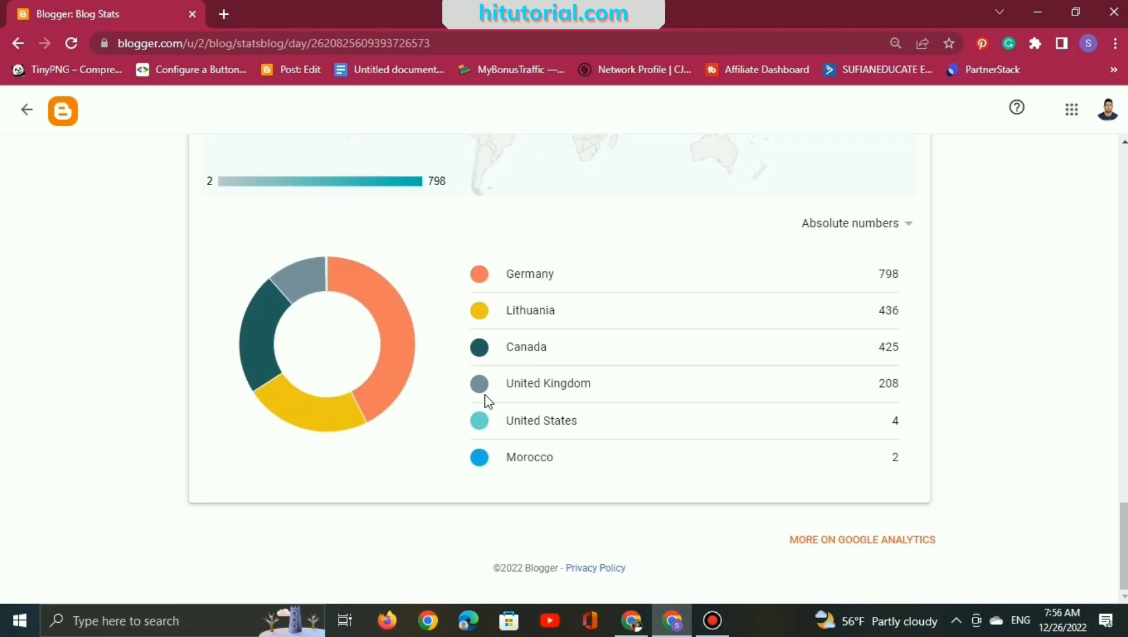
{"action": "scroll", "coordinate": [488, 401], "scroll_direction": "up", "scroll_amount": 10}
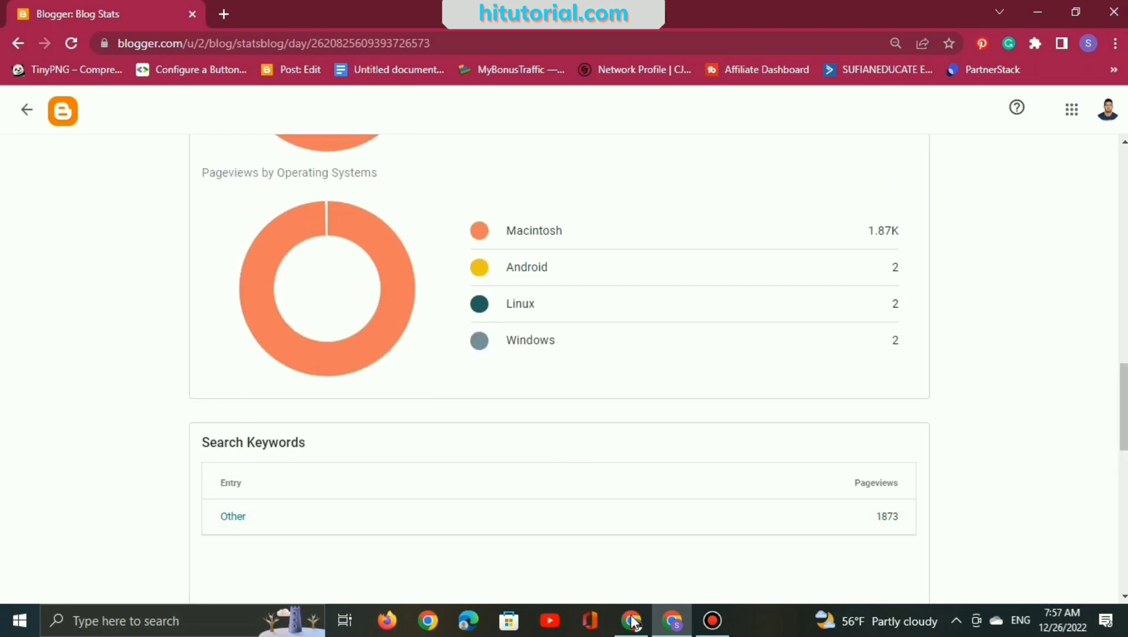
{"action": "left_click", "coordinate": [631, 620]}
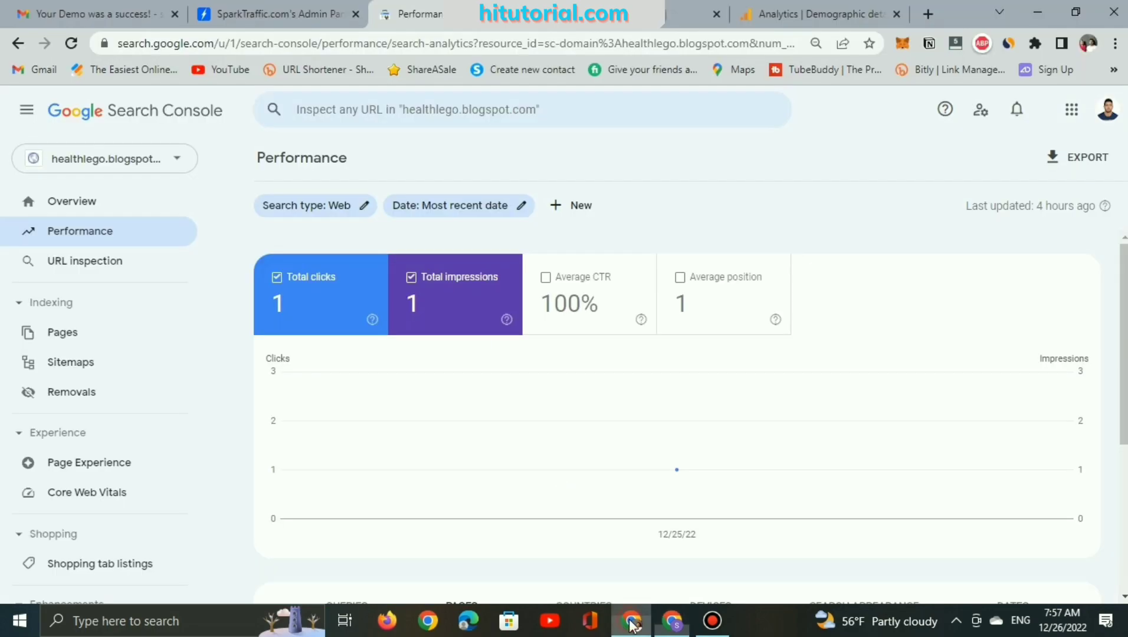
Start a new SparkTraffic project named 'second day testing'.
{"action": "left_click", "coordinate": [247, 6]}
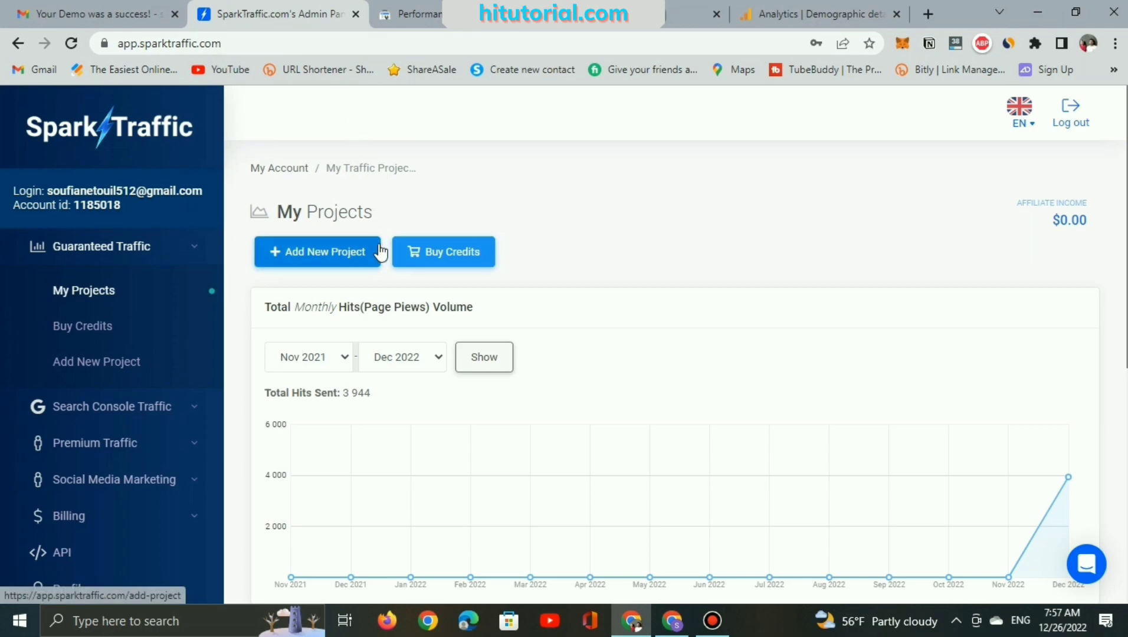
{"action": "left_click", "coordinate": [310, 252]}
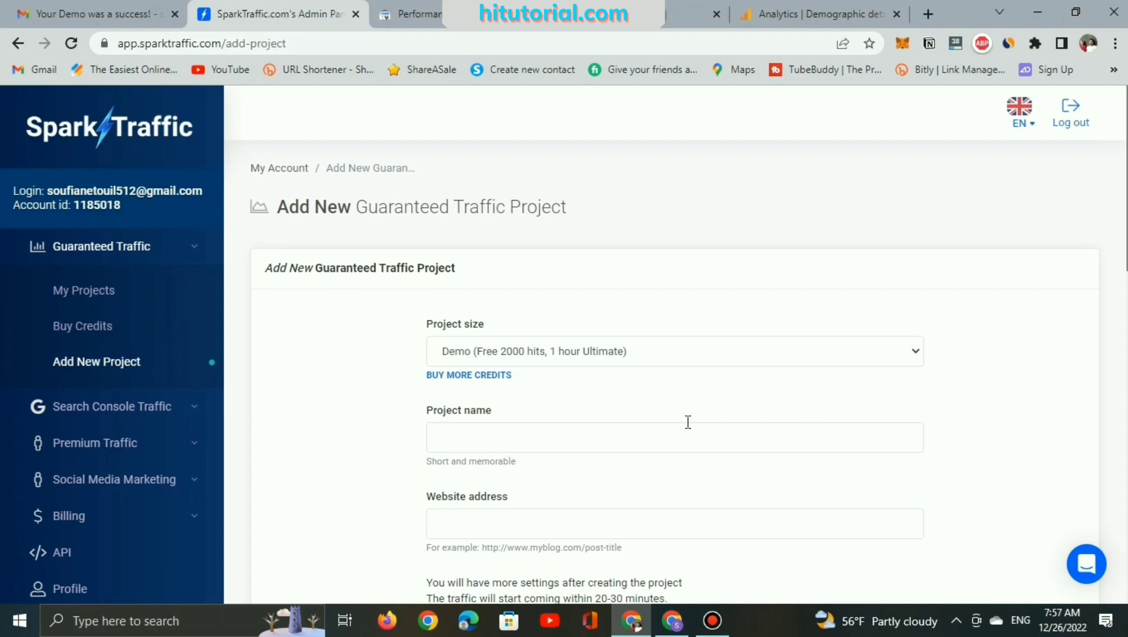
{"action": "left_click", "coordinate": [508, 448]}
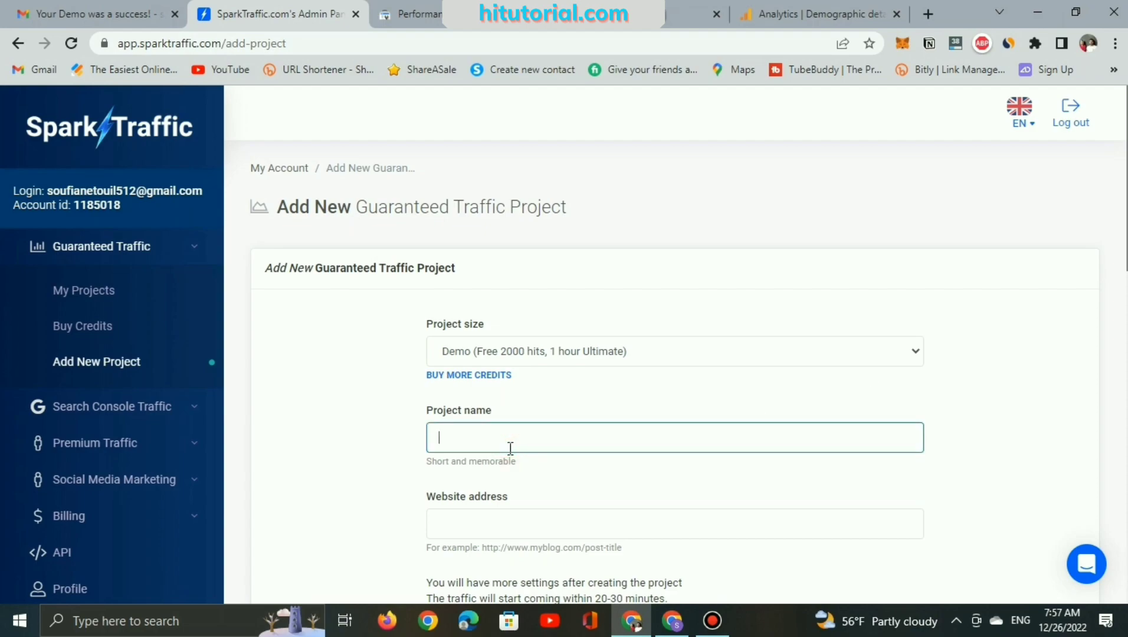
{"action": "type", "text": "second day testing"}
Submit it for healthlego.blogspot.com and, after the rejection, open the credit purchase plans.
{"action": "left_click", "coordinate": [537, 526]}
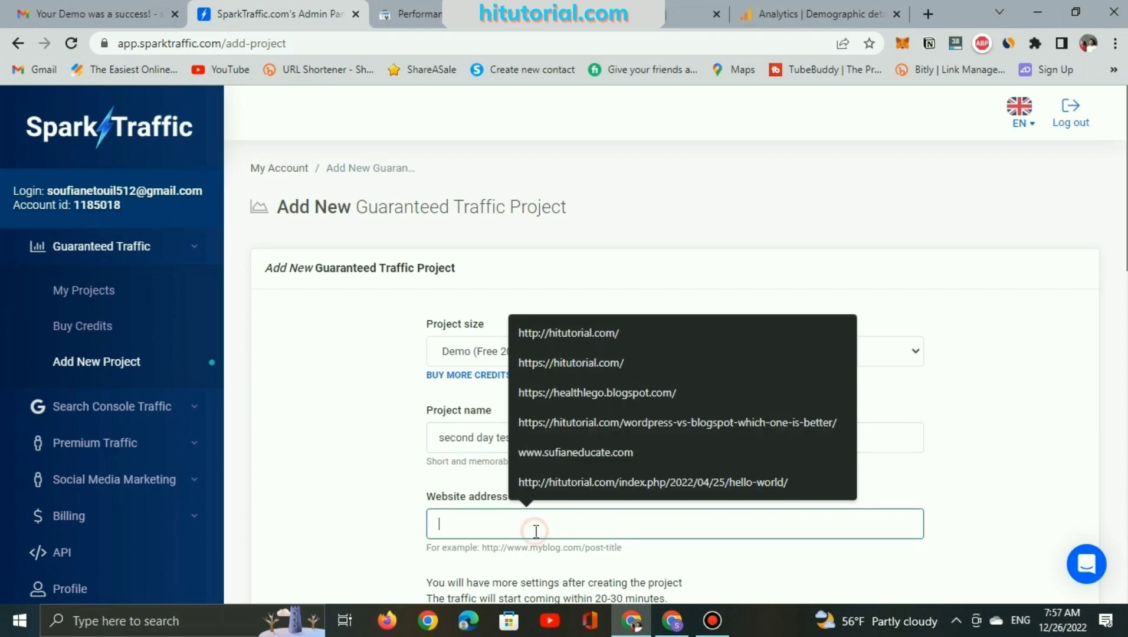
{"action": "left_click", "coordinate": [628, 398]}
{"action": "scroll", "coordinate": [619, 538], "scroll_direction": "down", "scroll_amount": 1}
{"action": "scroll", "coordinate": [619, 538], "scroll_direction": "down", "scroll_amount": 2}
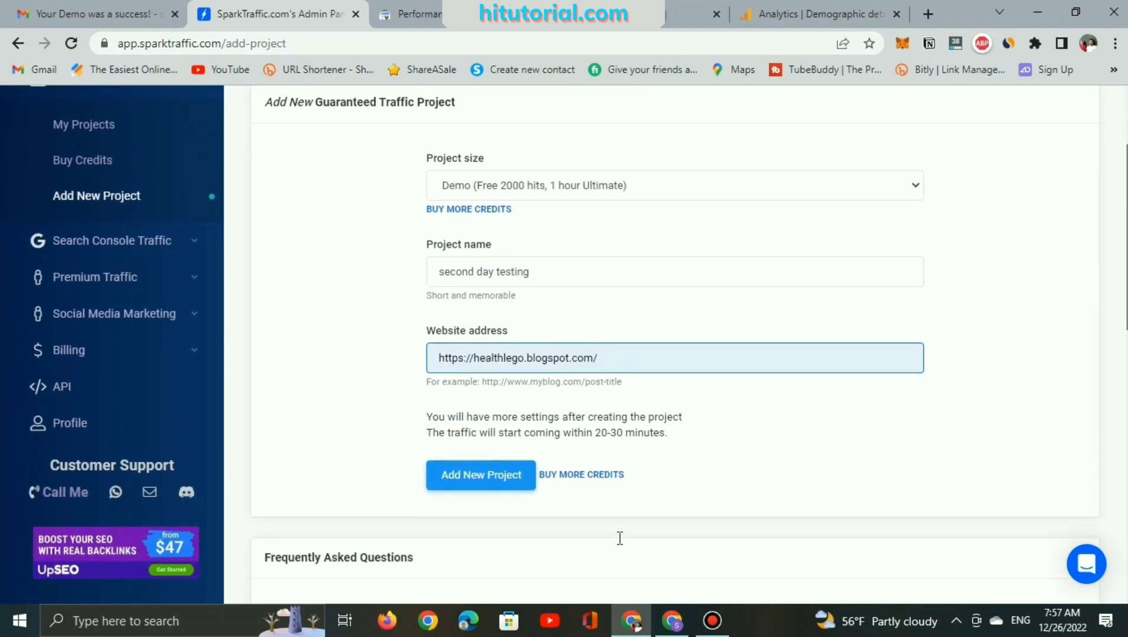
{"action": "left_click", "coordinate": [499, 489]}
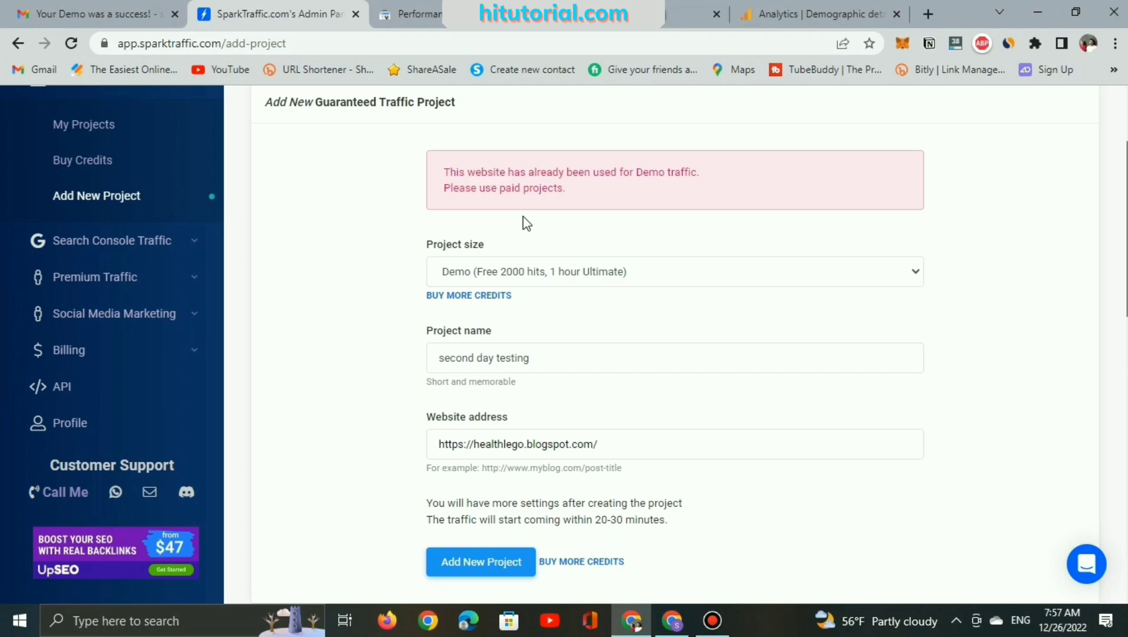
{"action": "left_click", "coordinate": [579, 562]}
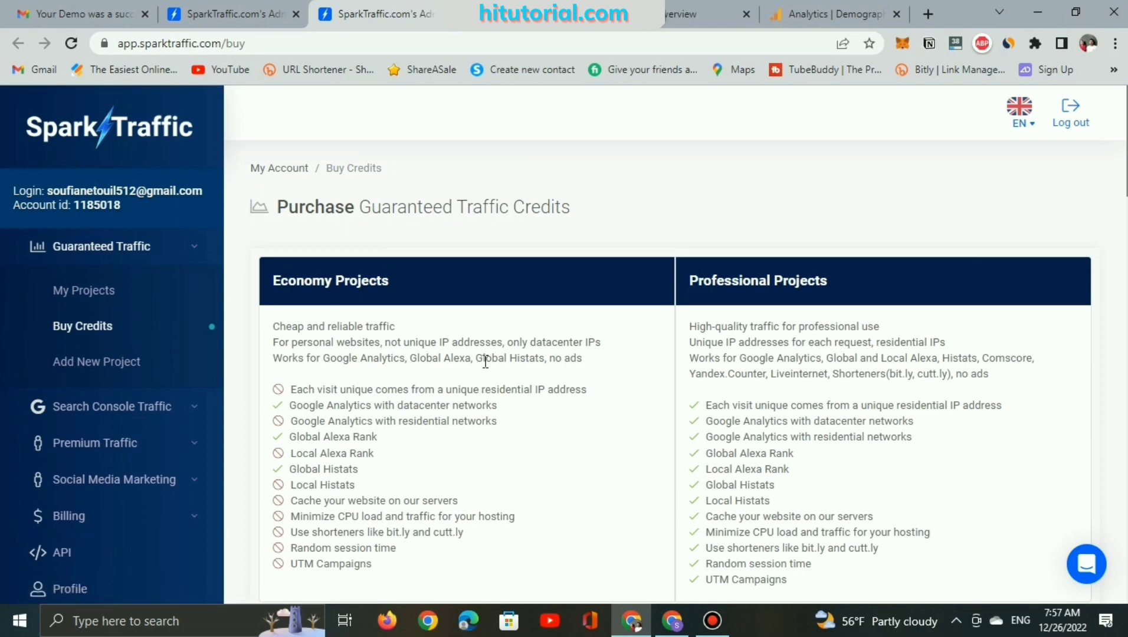
{"action": "scroll", "coordinate": [484, 361], "scroll_direction": "down", "scroll_amount": 3}
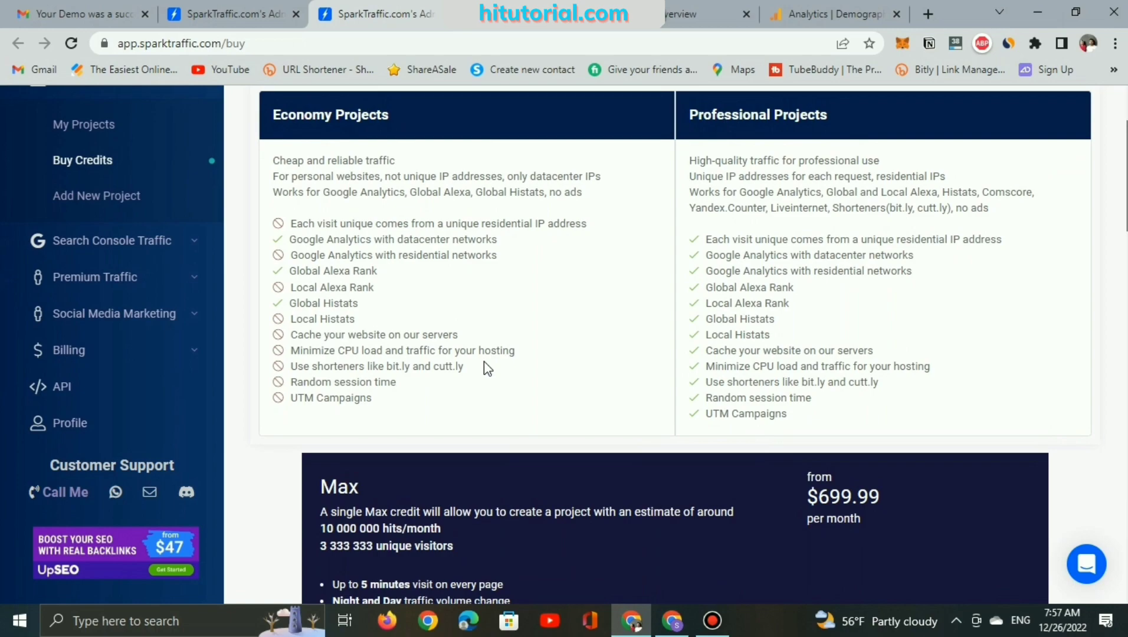
{"action": "scroll", "coordinate": [484, 361], "scroll_direction": "down", "scroll_amount": 2}
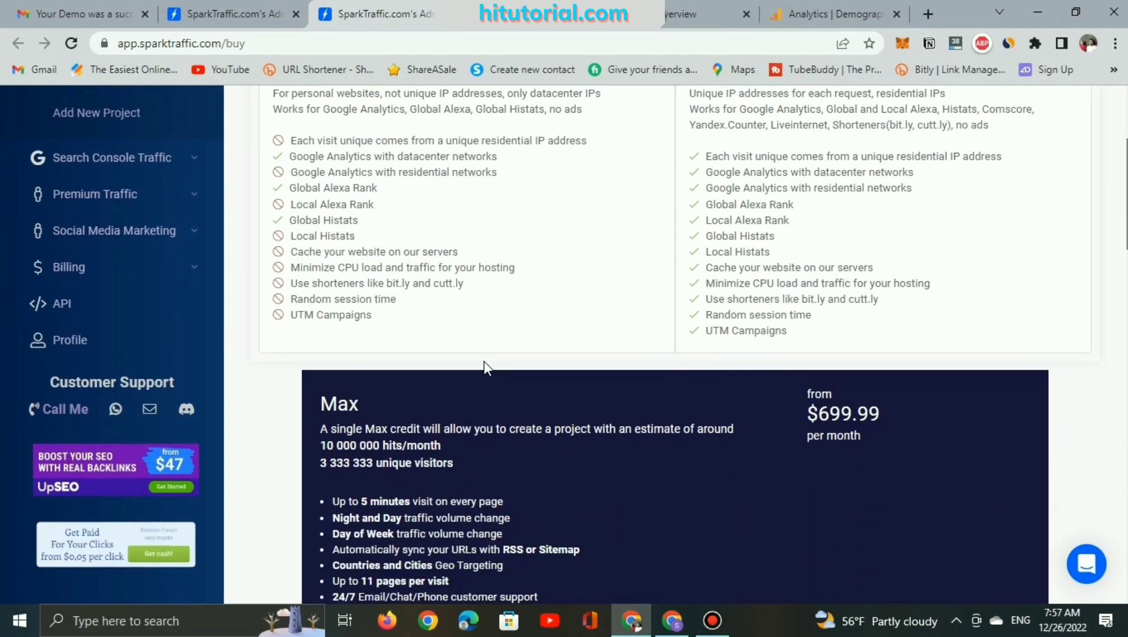
{"action": "scroll", "coordinate": [484, 362], "scroll_direction": "down", "scroll_amount": 2}
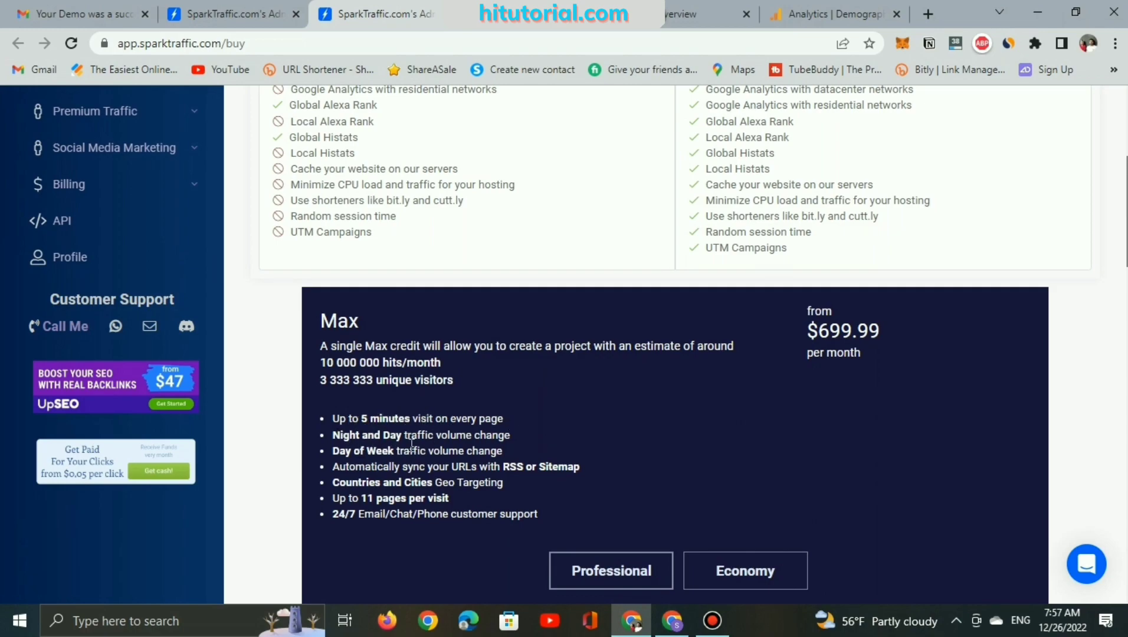
{"action": "scroll", "coordinate": [411, 443], "scroll_direction": "down", "scroll_amount": 1}
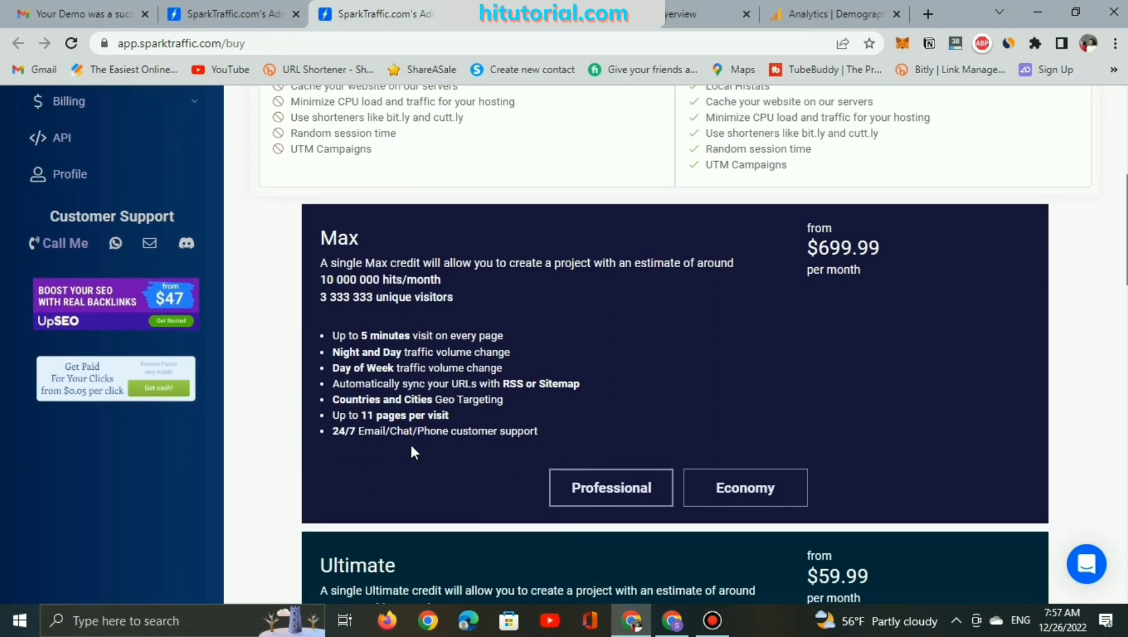
{"action": "scroll", "coordinate": [838, 226], "scroll_direction": "down", "scroll_amount": 3}
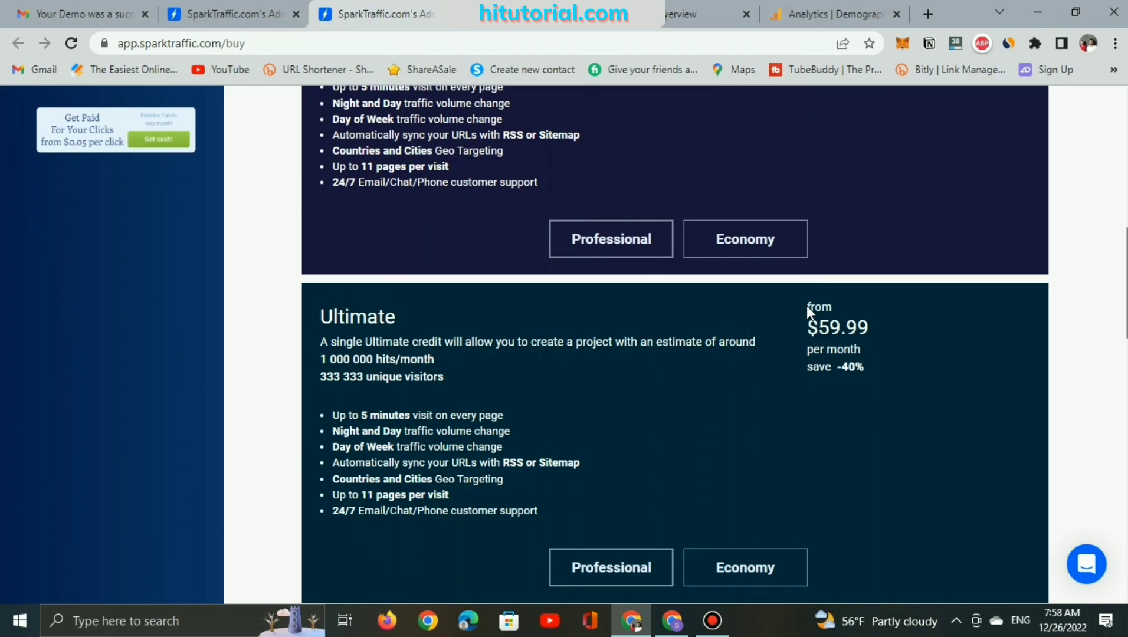
{"action": "scroll", "coordinate": [806, 305], "scroll_direction": "down", "scroll_amount": 3}
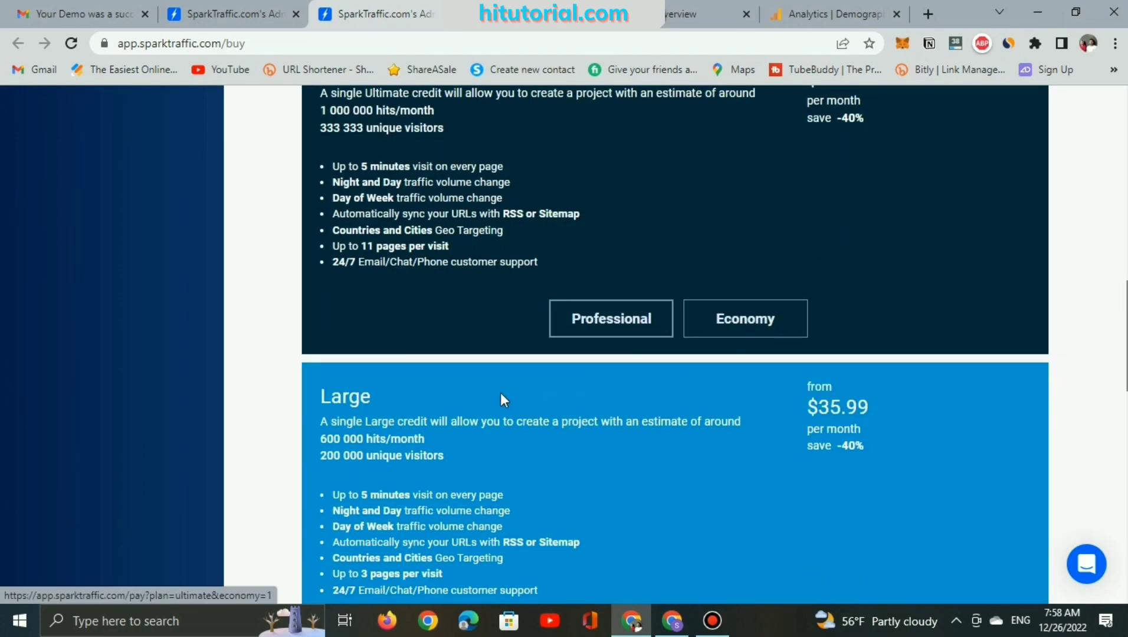
{"action": "scroll", "coordinate": [412, 394], "scroll_direction": "down", "scroll_amount": 4}
{"action": "scroll", "coordinate": [384, 396], "scroll_direction": "down", "scroll_amount": 8}
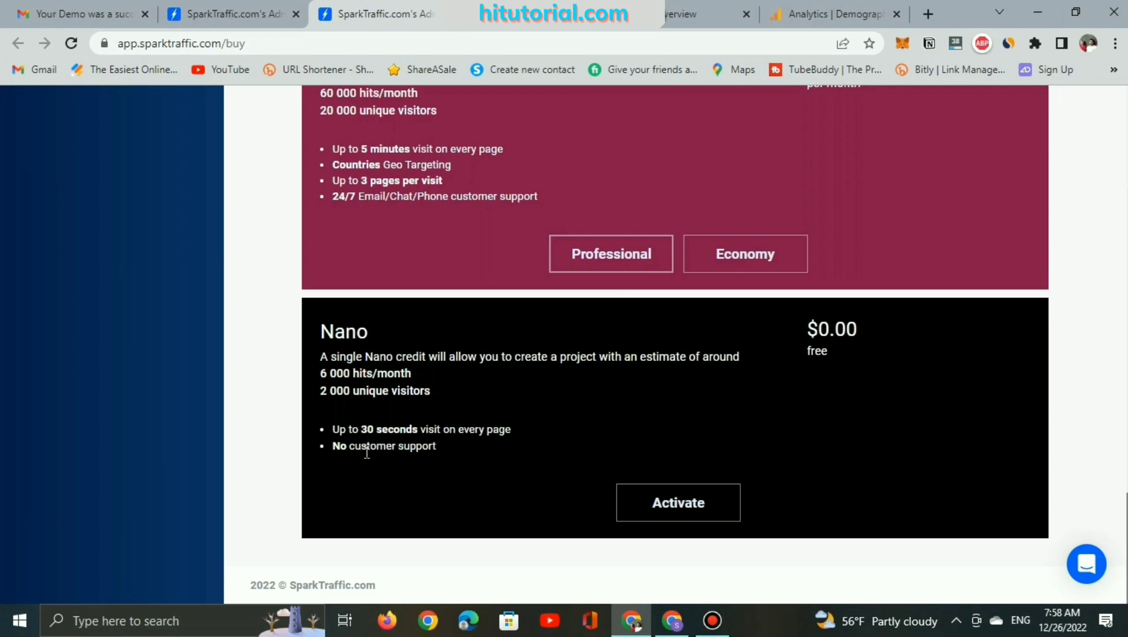
{"action": "scroll", "coordinate": [690, 505], "scroll_direction": "up", "scroll_amount": 3}
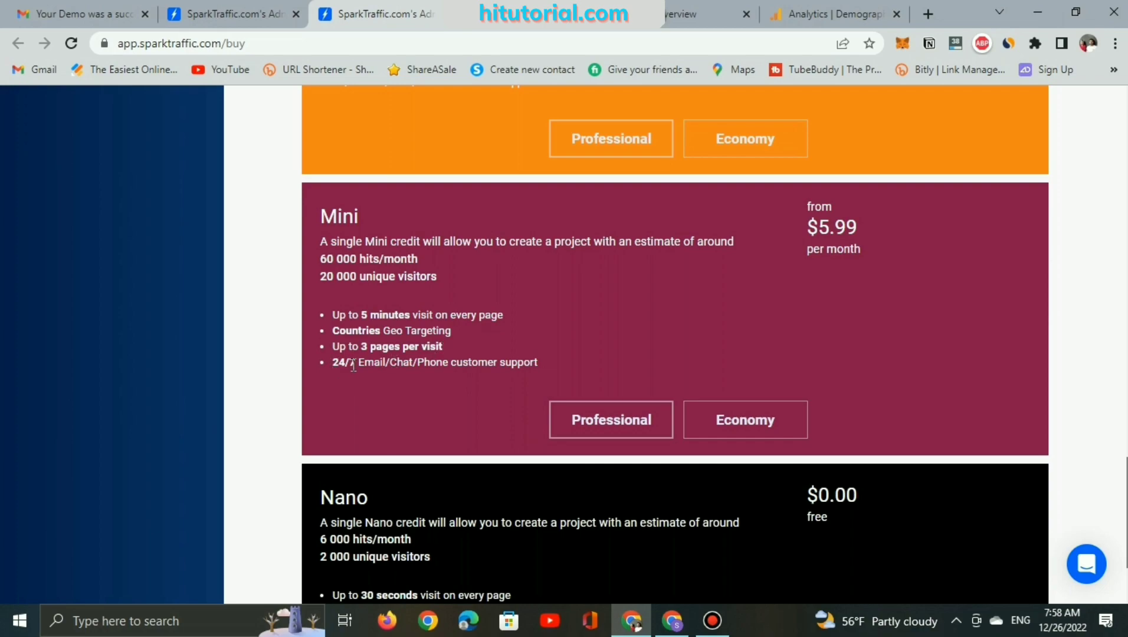
{"action": "scroll", "coordinate": [497, 392], "scroll_direction": "up", "scroll_amount": 4}
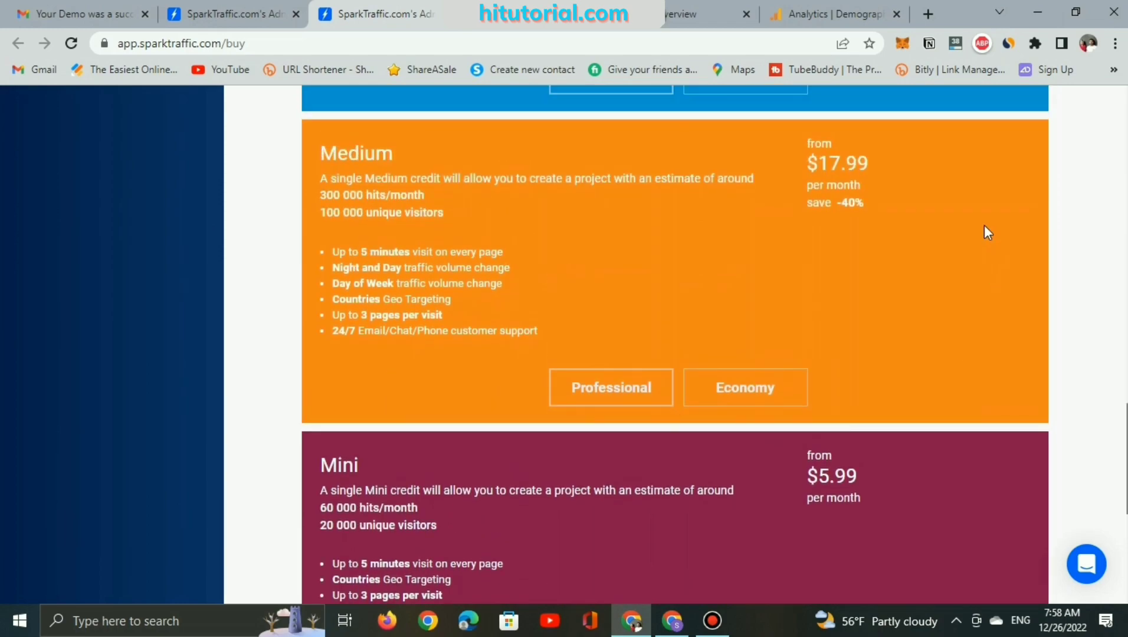
{"action": "scroll", "coordinate": [535, 220], "scroll_direction": "up", "scroll_amount": 3}
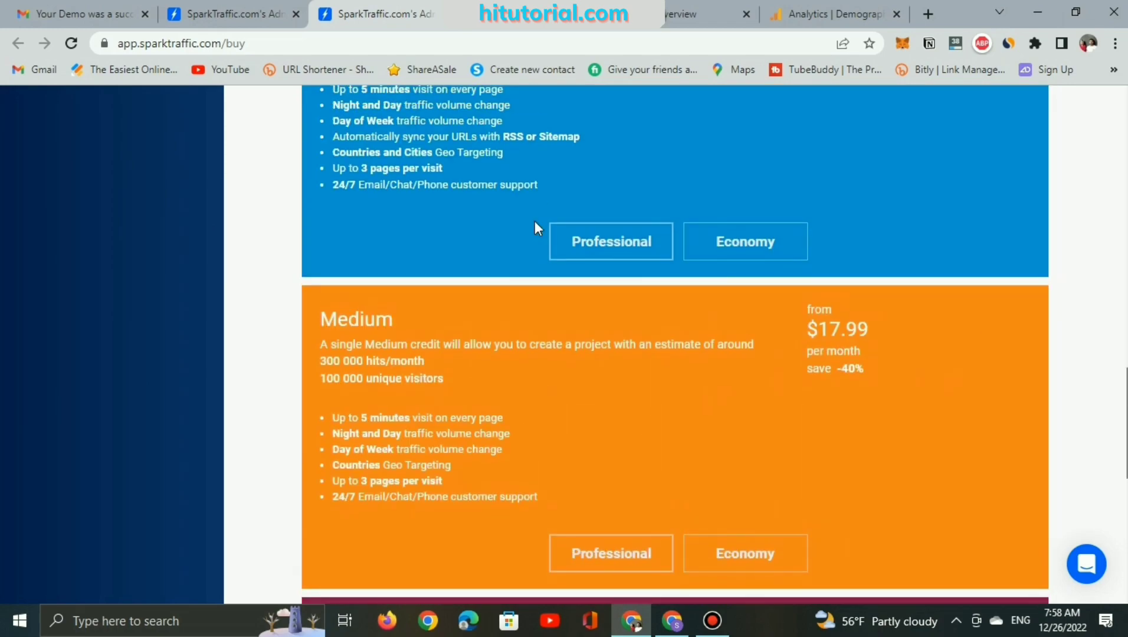
{"action": "scroll", "coordinate": [535, 220], "scroll_direction": "down", "scroll_amount": 10}
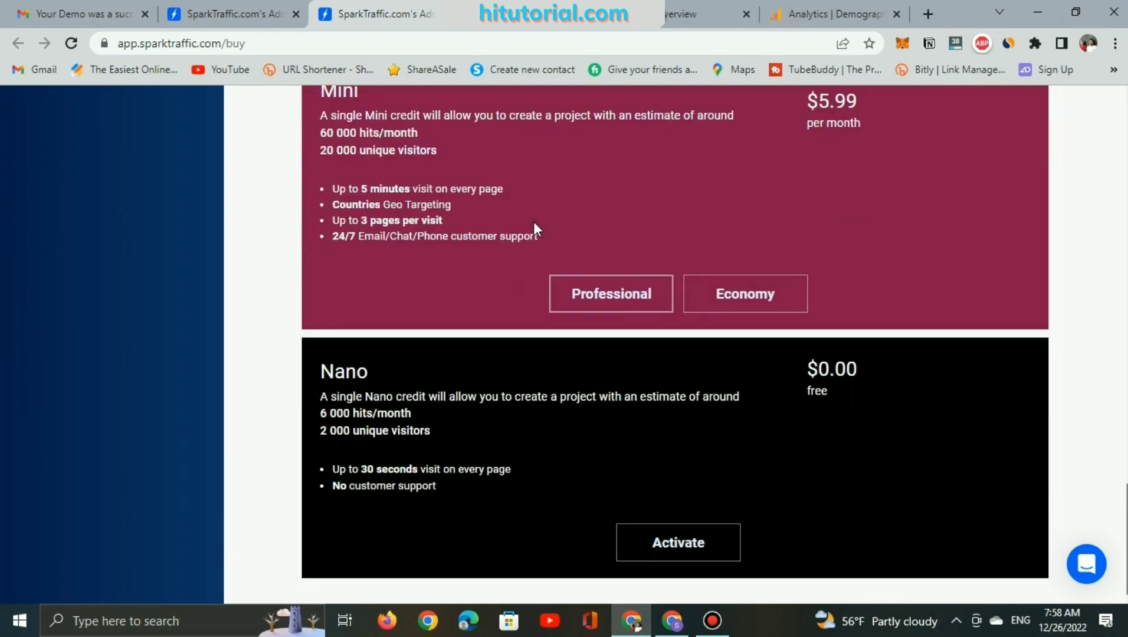
{"action": "scroll", "coordinate": [518, 345], "scroll_direction": "up", "scroll_amount": 14}
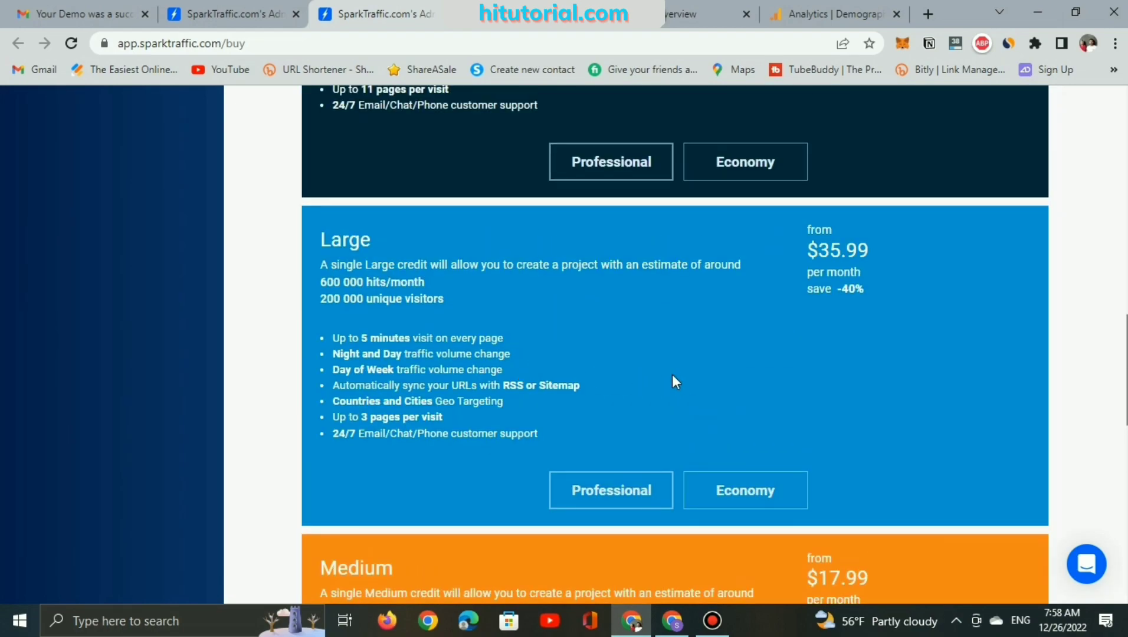